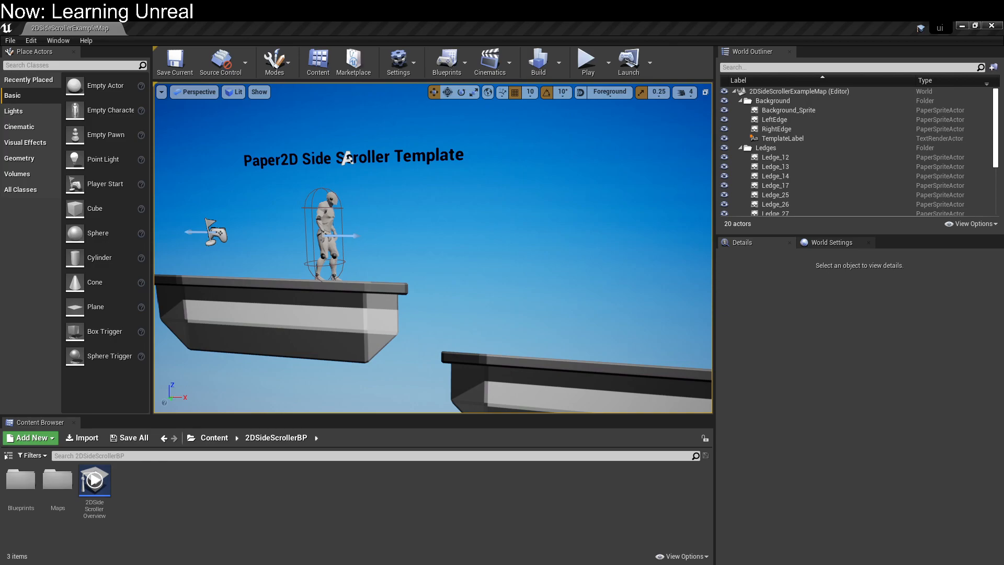
# View the whole level, play it in the editor, and test running and jumping down to the ledge beside the right edge wall
pyautogui.moveTo(472, 283)
pyautogui.mouseDown(button='right')
pyautogui.moveTo(483, 280)
pyautogui.moveTo(450, 303)
pyautogui.moveTo(574, 294)
pyautogui.moveTo(434, 301)
pyautogui.moveTo(469, 285)
pyautogui.mouseUp(button='right')
pyautogui.press('s')
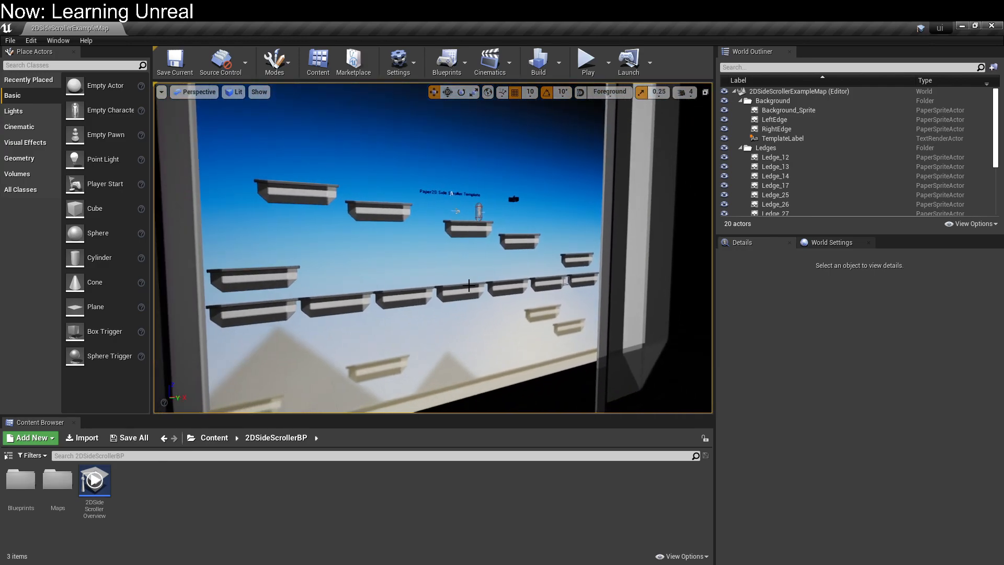
pyautogui.click(586, 58)
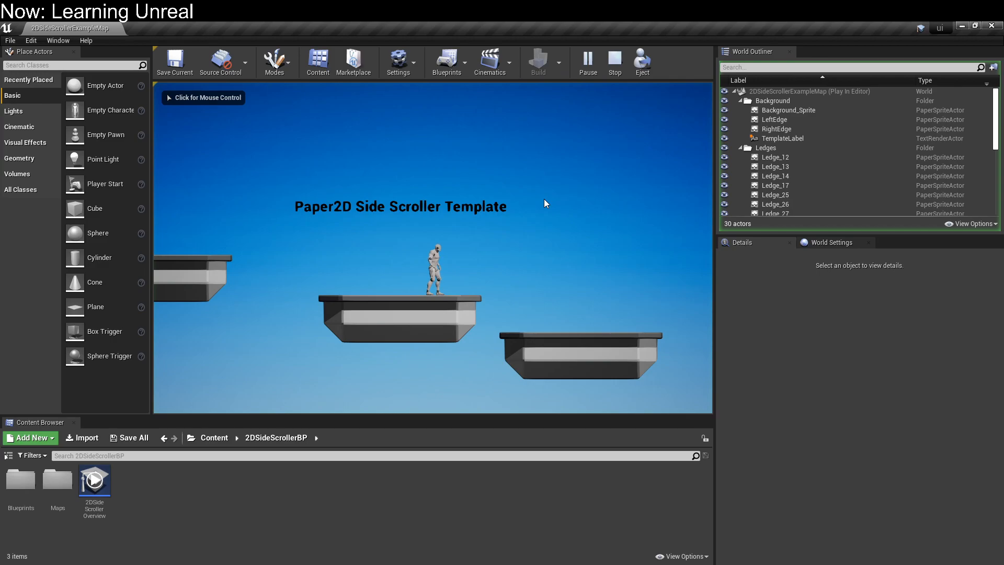
pyautogui.click(501, 243)
pyautogui.press('space')
pyautogui.press('d')
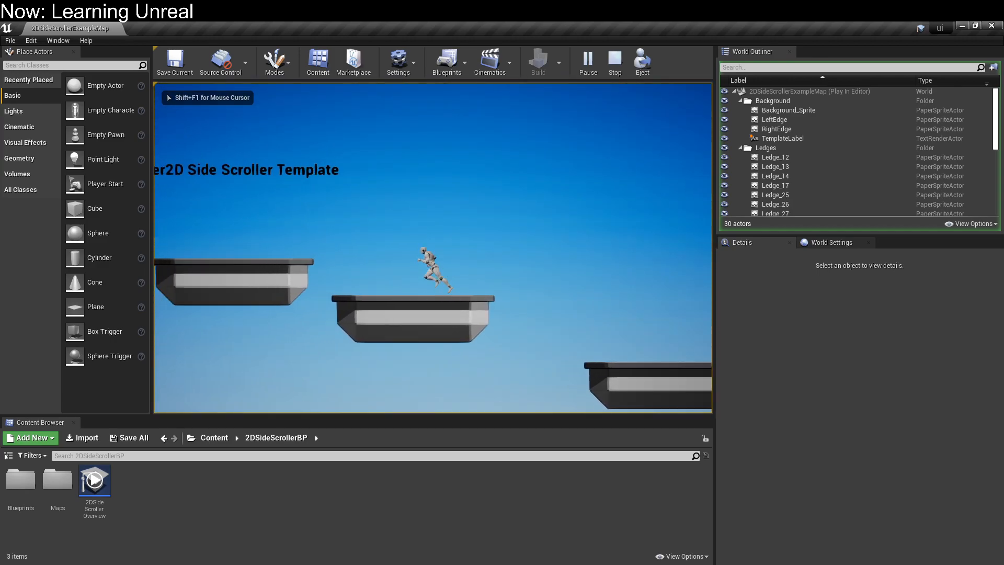
pyautogui.press('space')
pyautogui.press('d')
pyautogui.press('space')
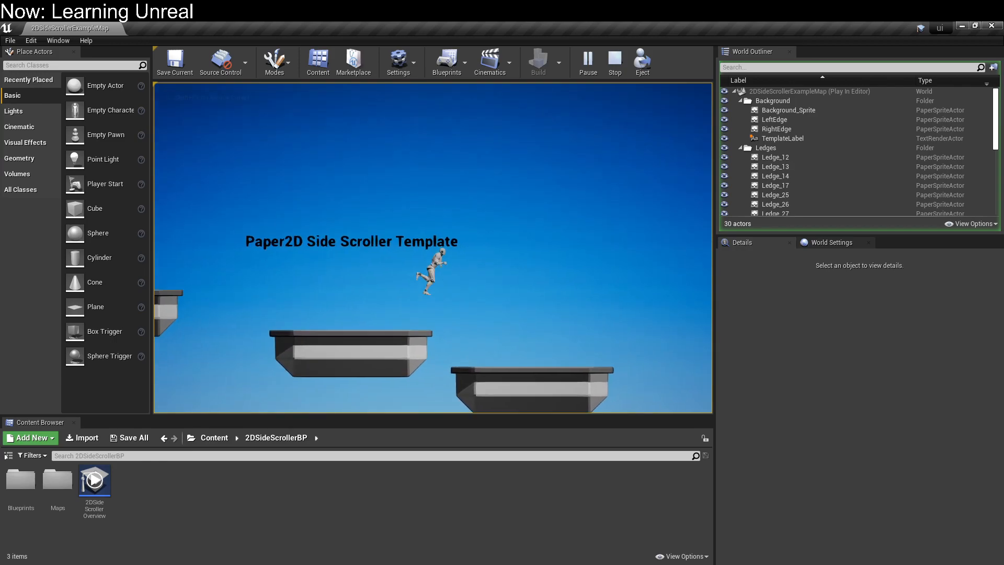
pyautogui.press('space')
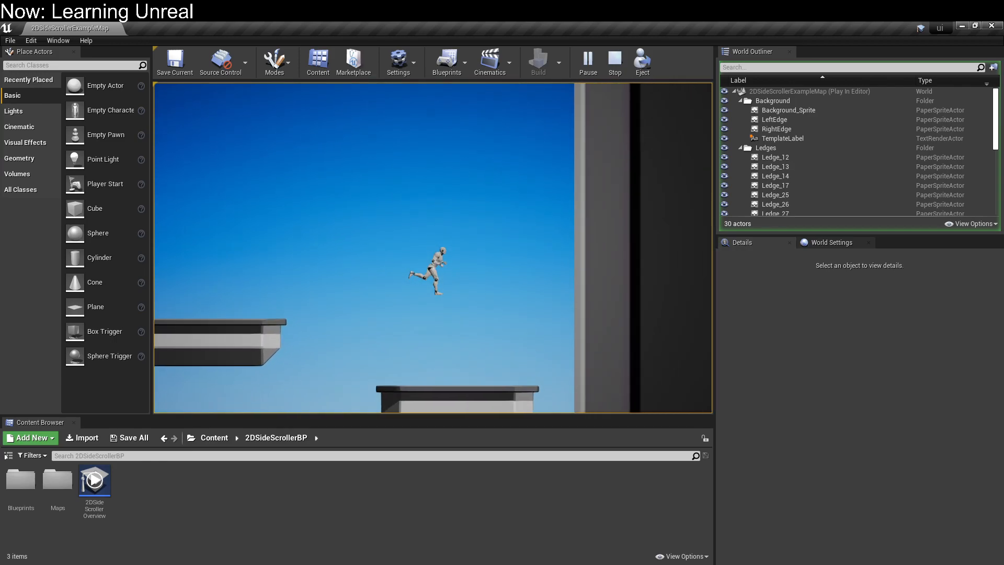
pyautogui.press('space')
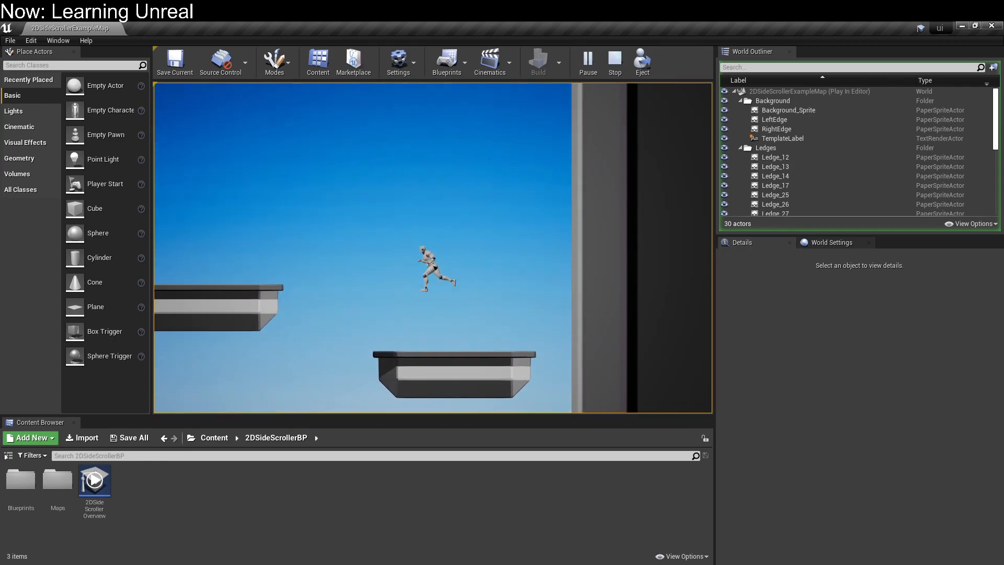
pyautogui.press('space')
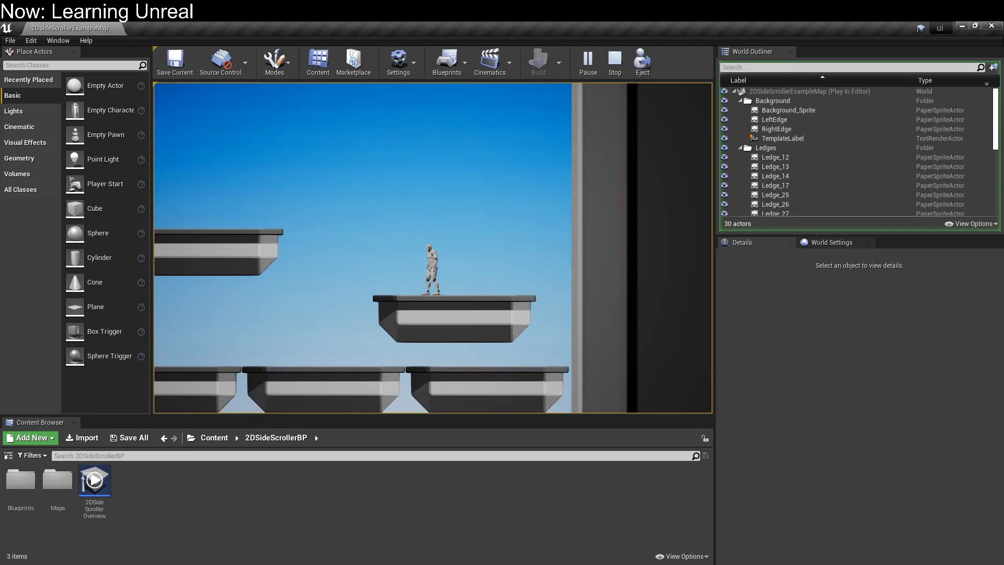
# Test the character's jumps off the ledge beside the right wall and its run along the bottom ledge row to the left edge wall
pyautogui.press('a')
pyautogui.press('space')
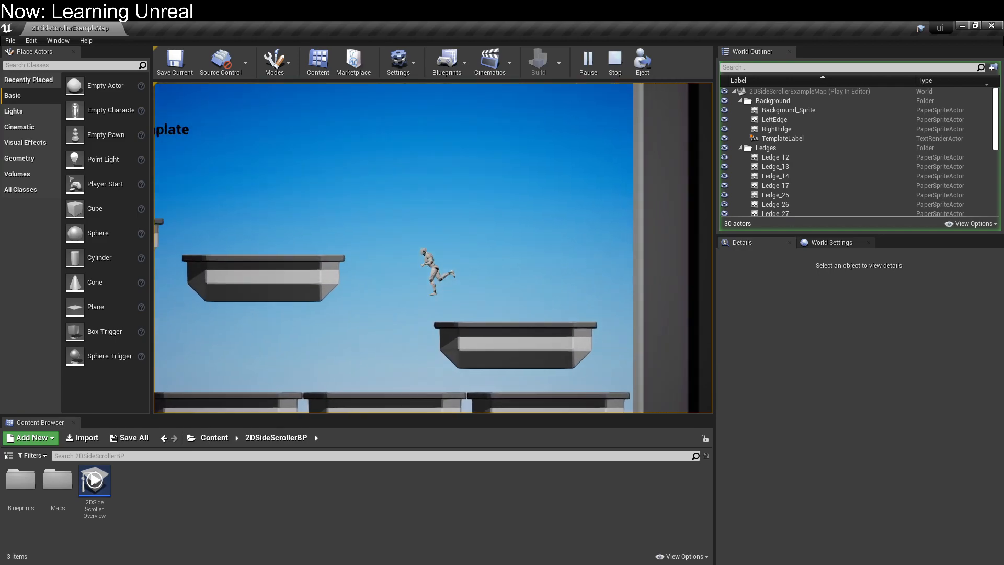
pyautogui.press('d')
pyautogui.press('space')
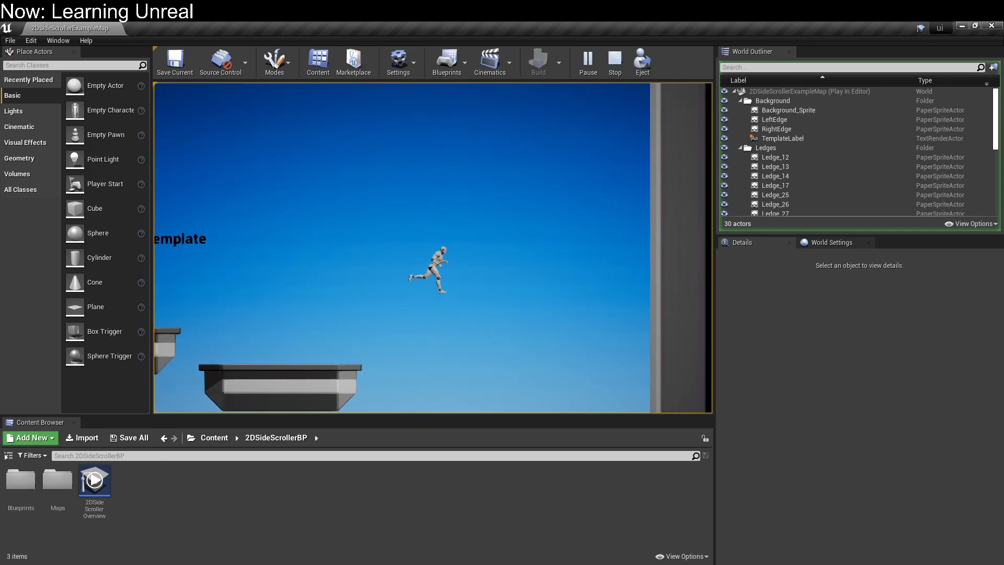
pyautogui.press('a')
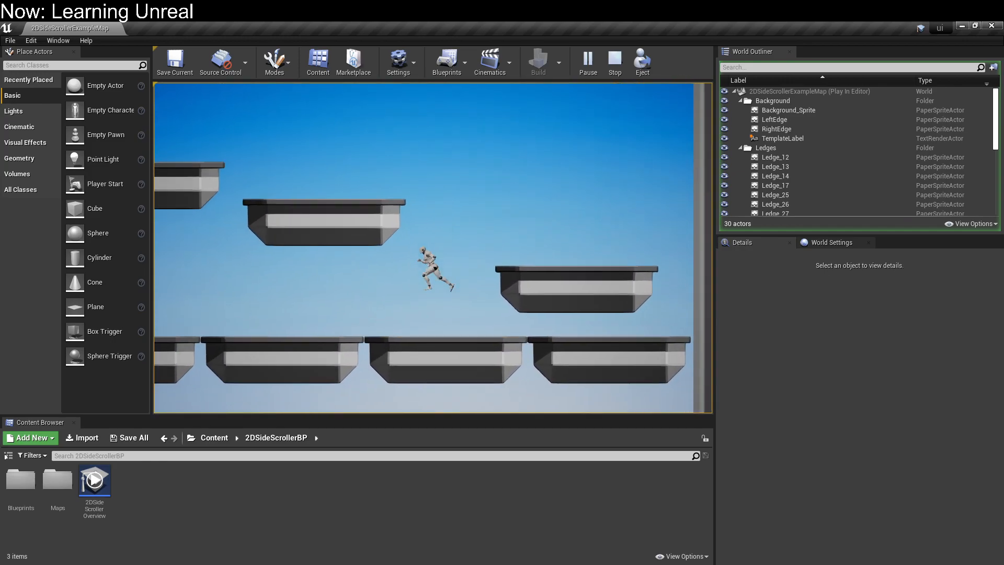
pyautogui.press('d')
pyautogui.press('a')
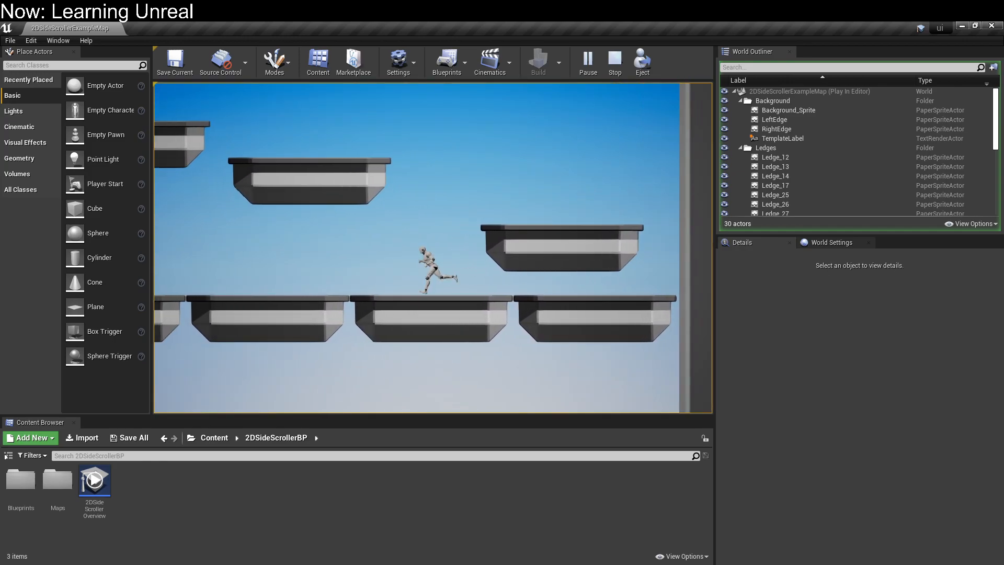
pyautogui.press('space')
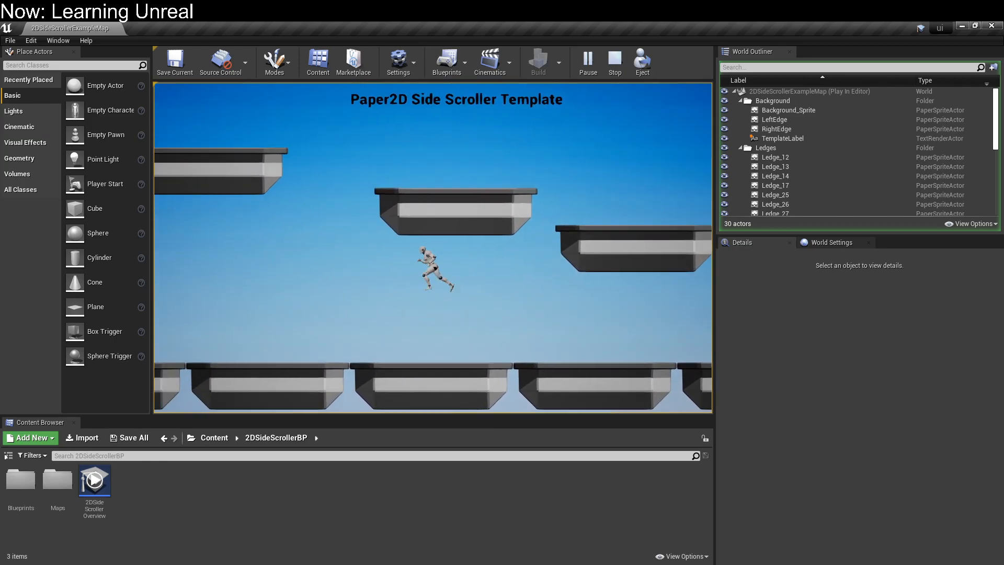
pyautogui.press('space')
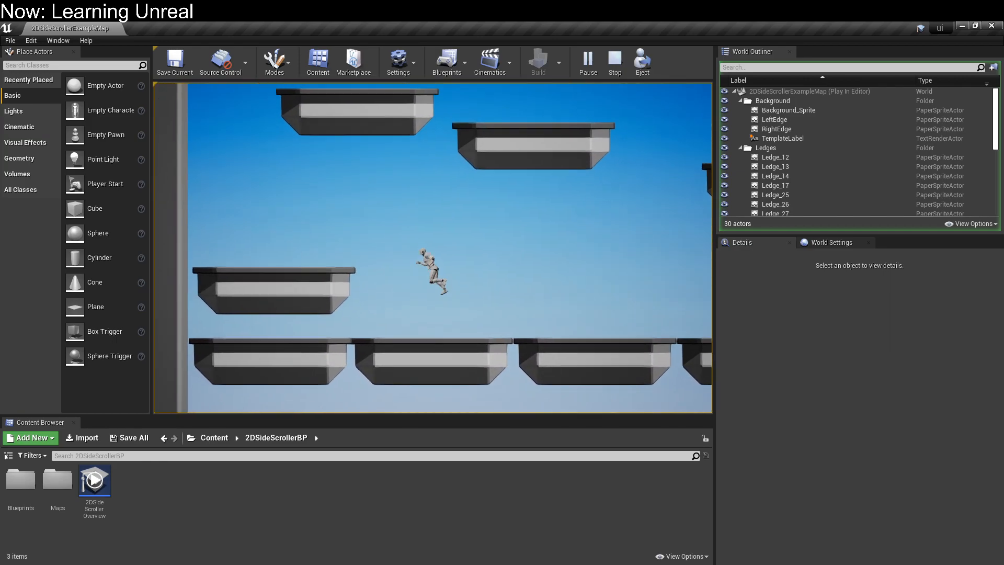
pyautogui.press('space')
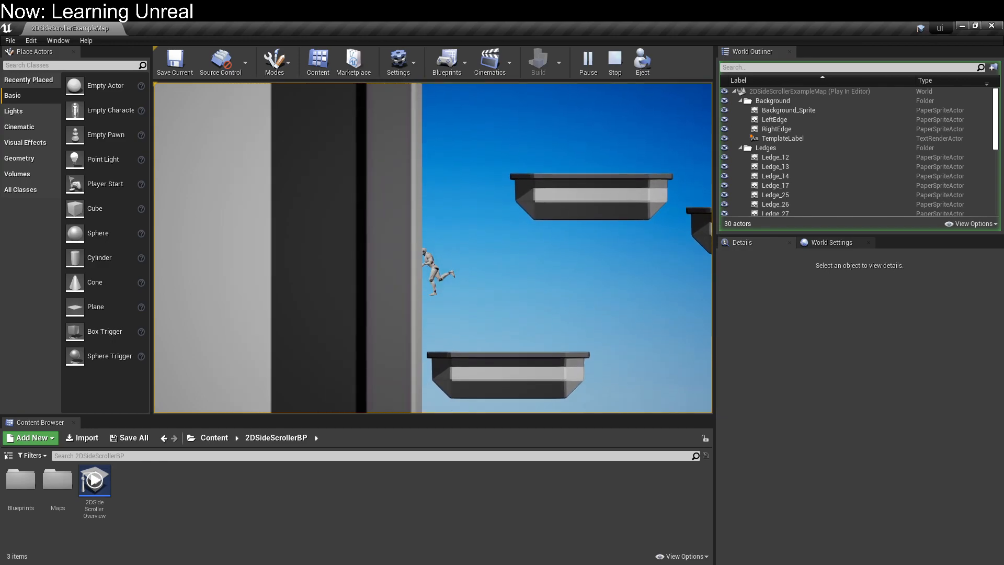
# Run back along the bottom row, climb the ledges from the right wall to the upper-left ledges, and end the play session
pyautogui.press('d')
pyautogui.press('space')
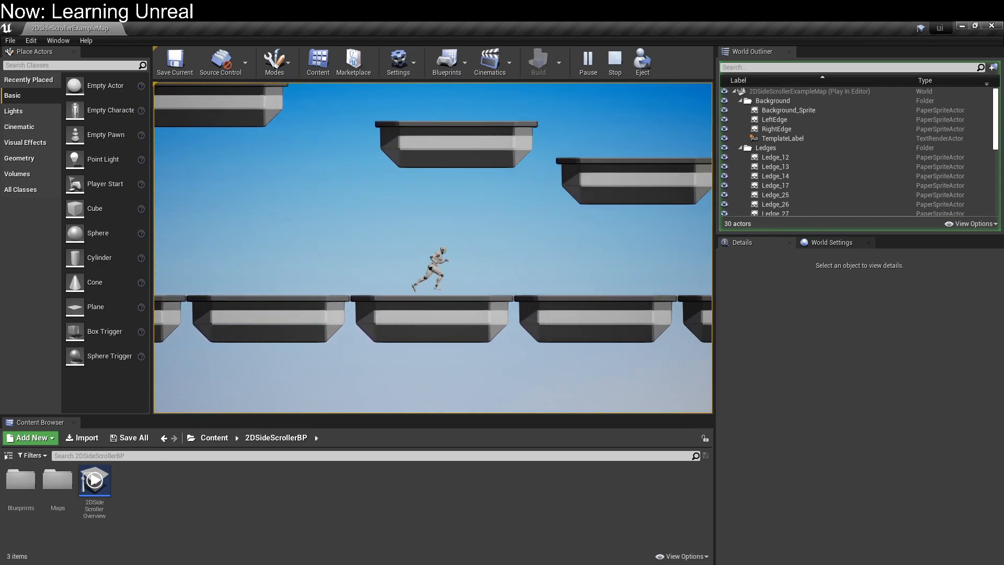
pyautogui.press('space')
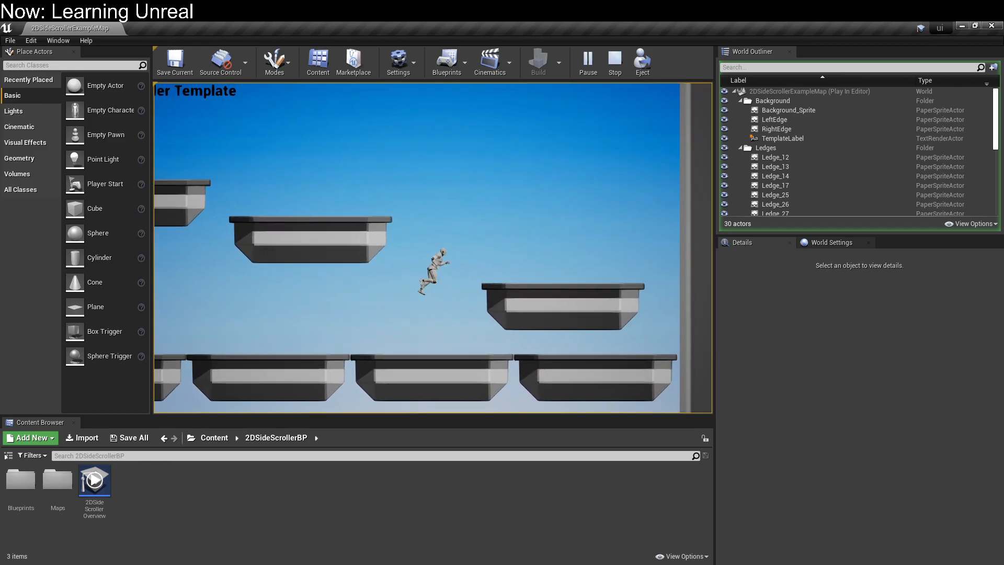
pyautogui.press('Left')
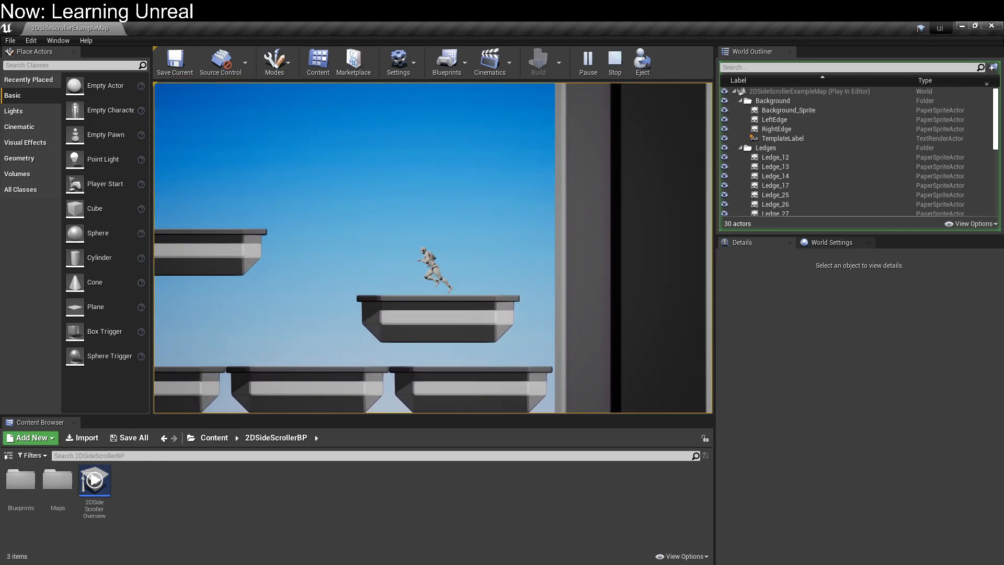
pyautogui.press('space')
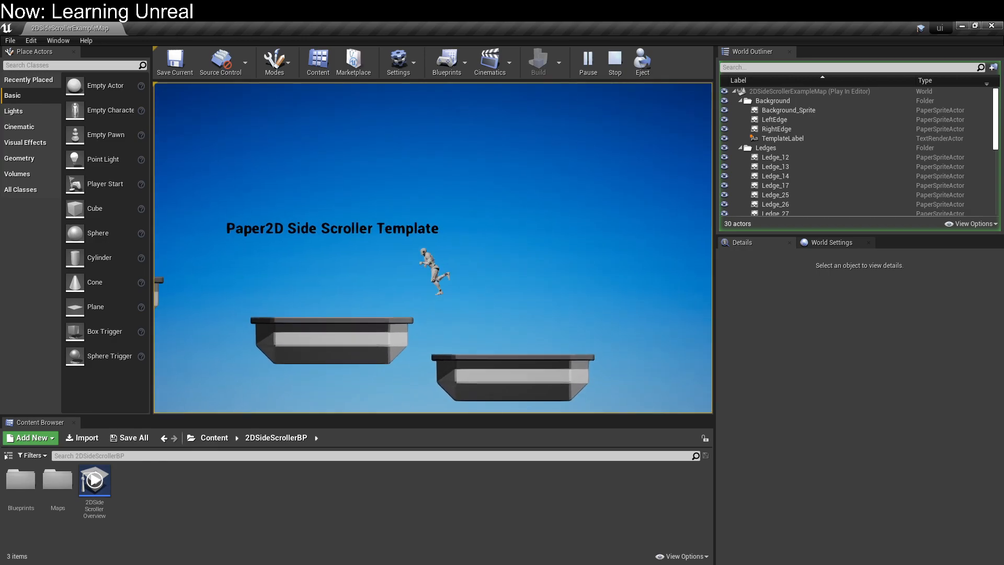
pyautogui.press('space')
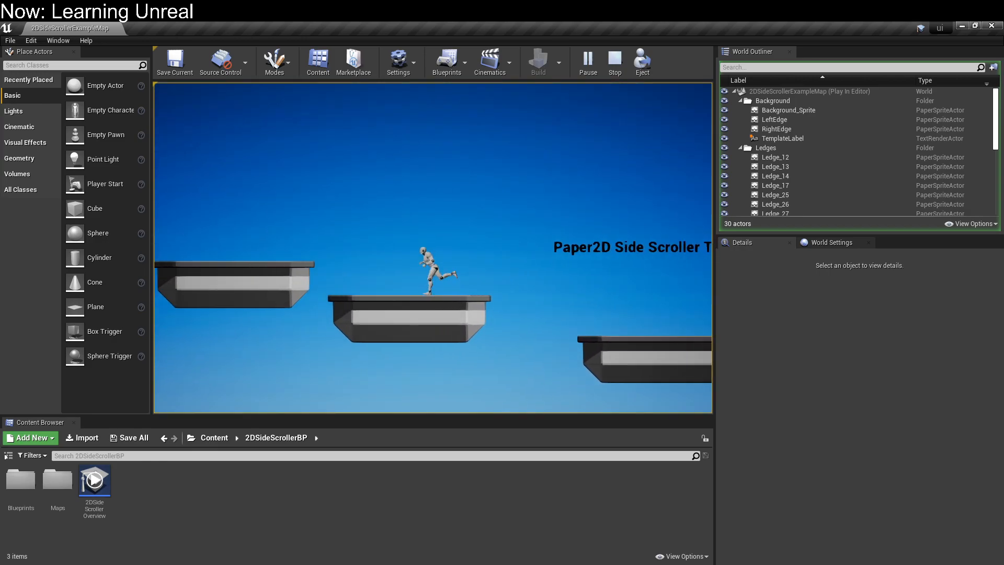
pyautogui.press('space')
pyautogui.press('Right')
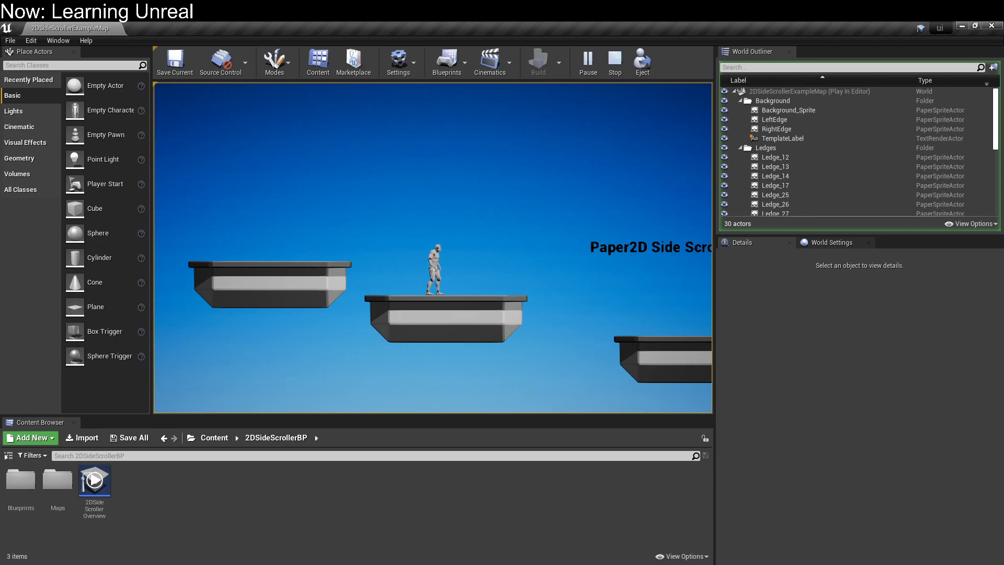
pyautogui.press('Escape')
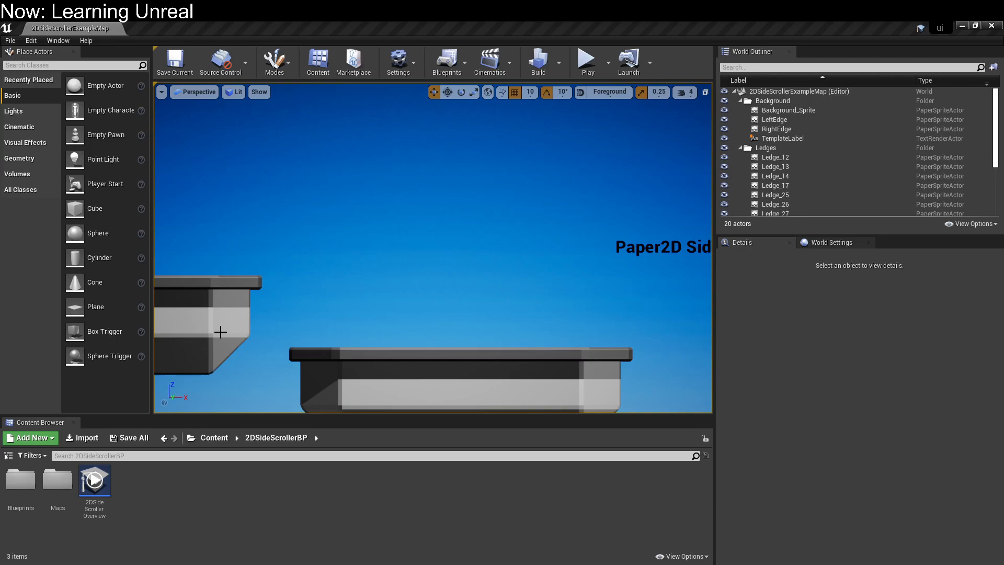
# Play the level again and test running down to the right edge wall and back along the bottom ledge row
pyautogui.click(574, 59)
pyautogui.click(428, 353)
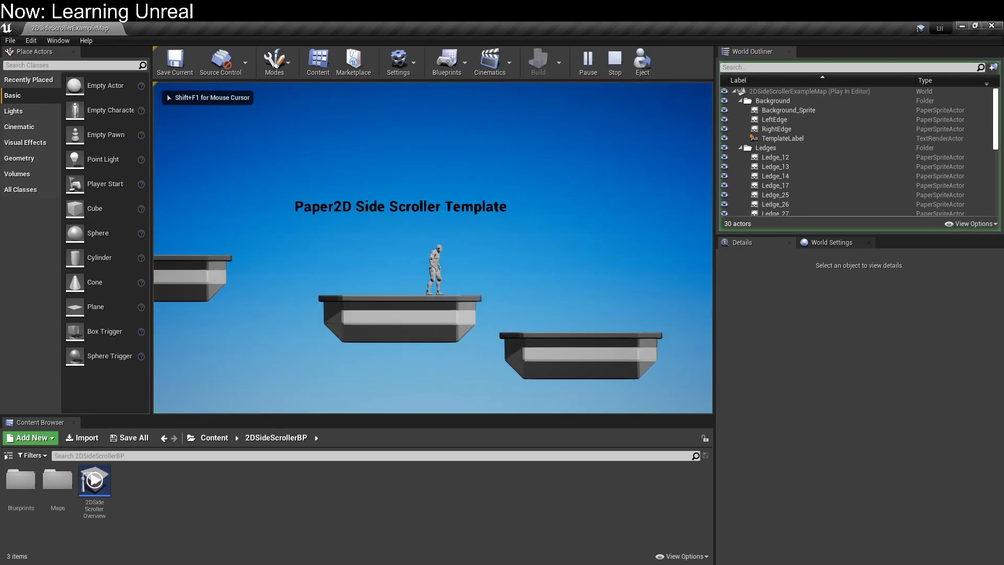
pyautogui.press('space')
pyautogui.press('d')
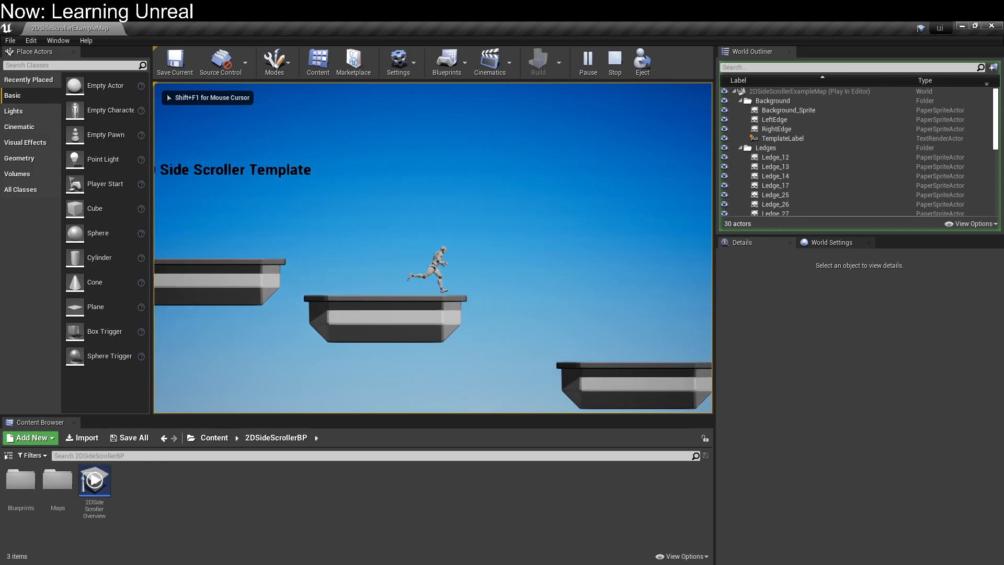
pyautogui.press('d')
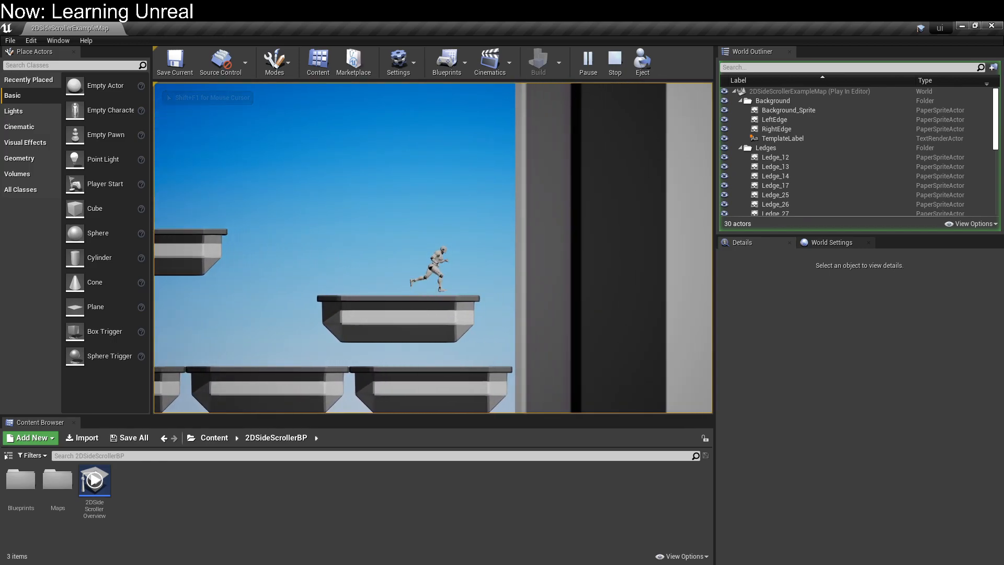
pyautogui.press('a')
pyautogui.press('space')
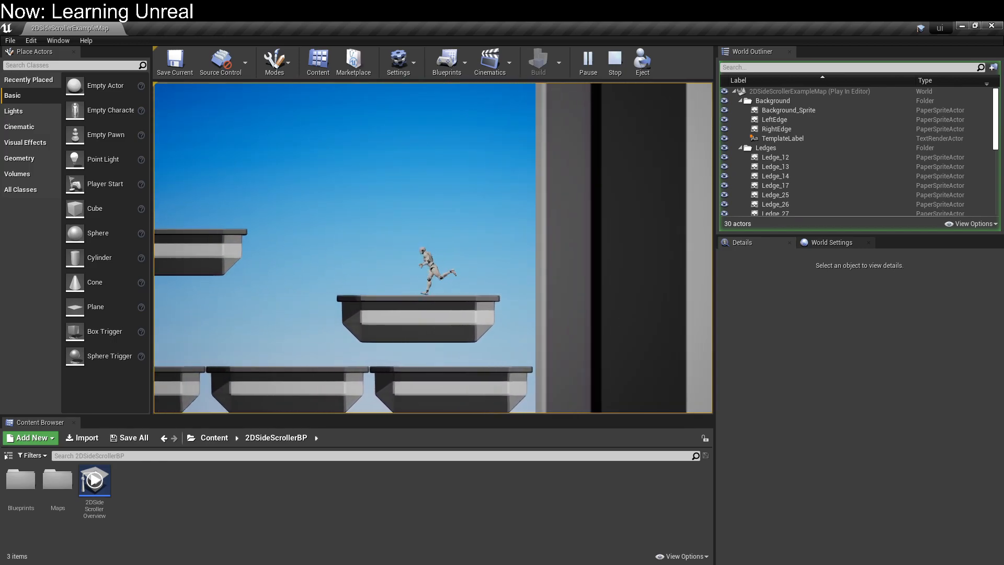
pyautogui.press('a')
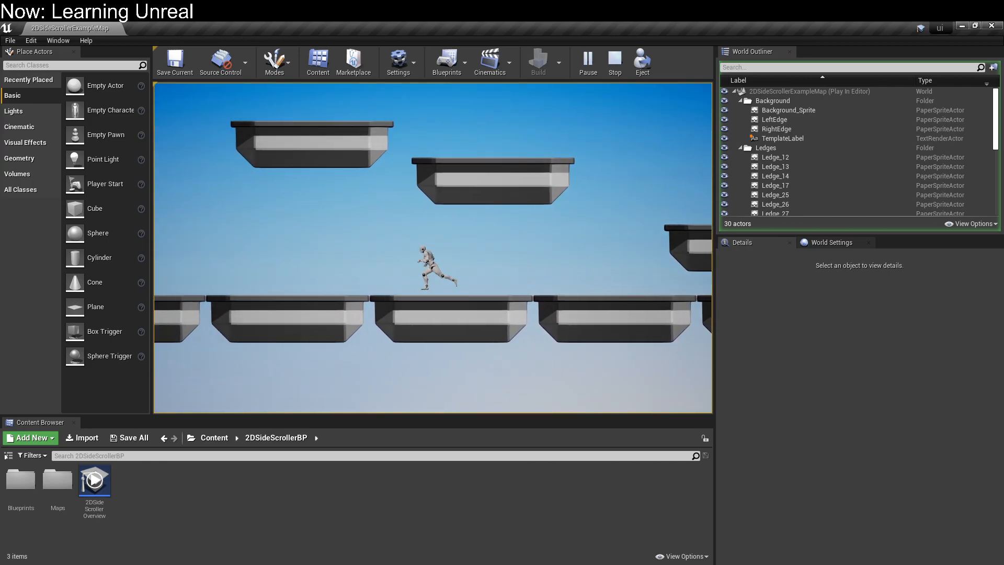
pyautogui.press('space')
pyautogui.press('space')
pyautogui.press('space')
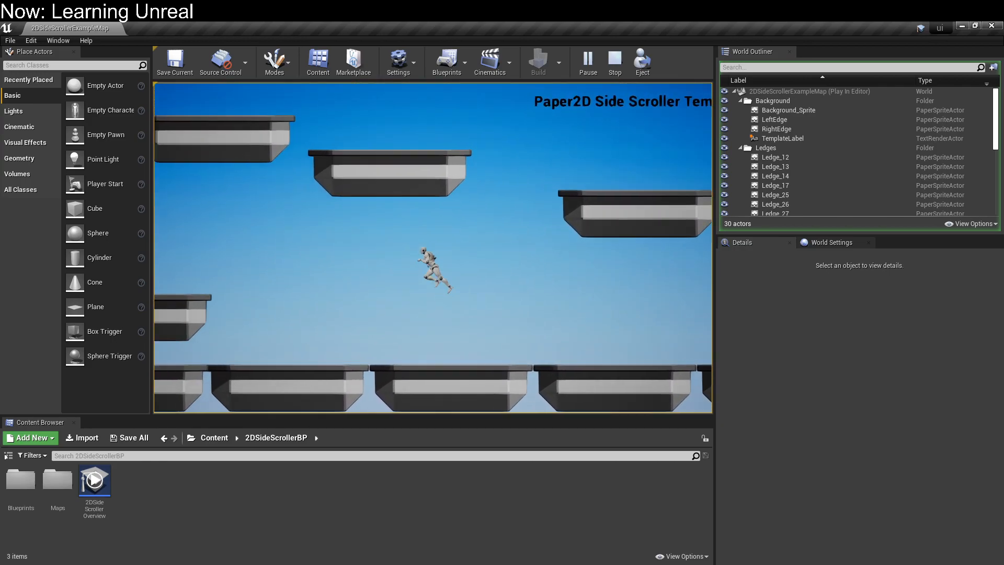
# Test climbing from the bottom row past the title ledge to the highest ledge near the left edge wall, and stop playing
pyautogui.press('d')
pyautogui.press('space')
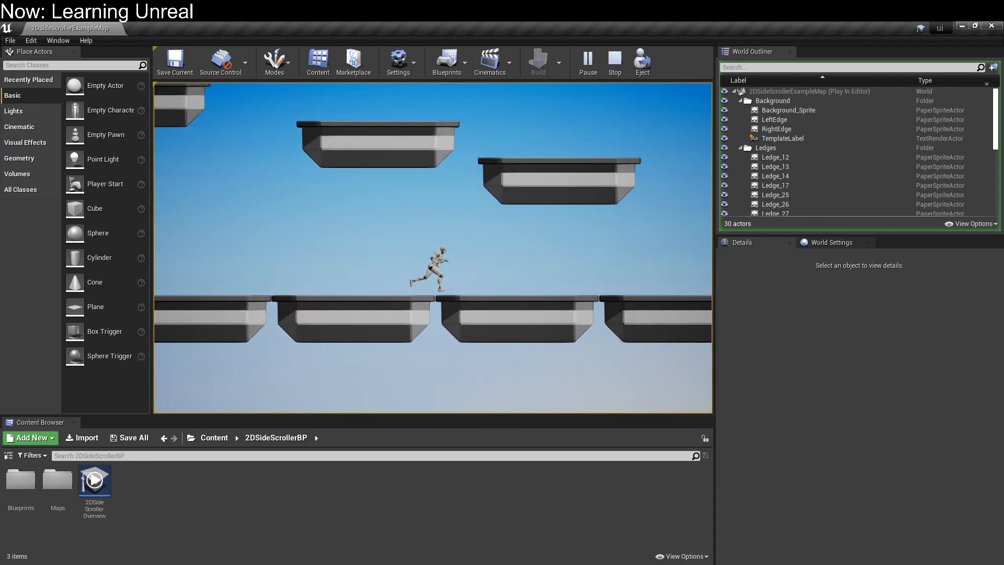
pyautogui.press('space')
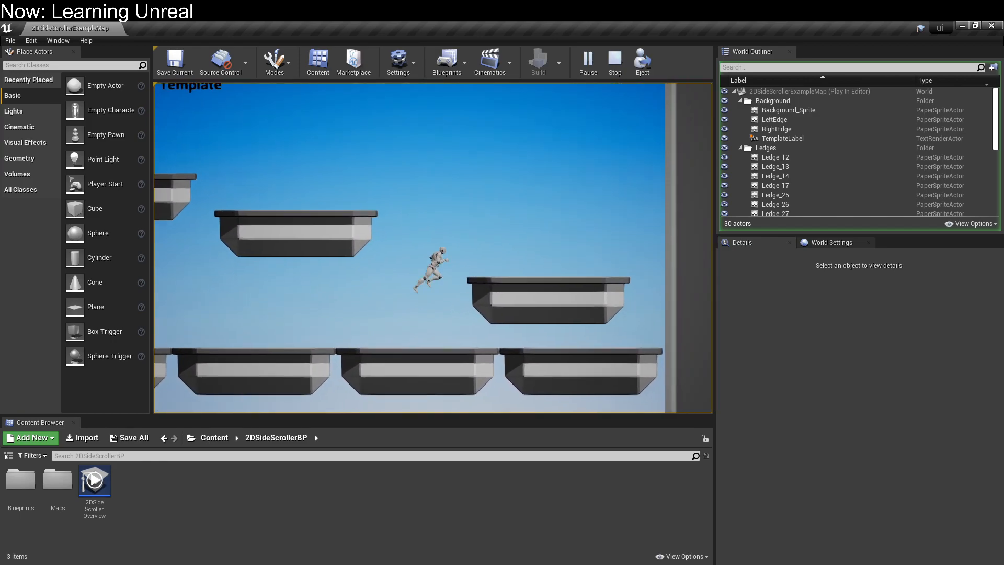
pyautogui.press('a')
pyautogui.press('space')
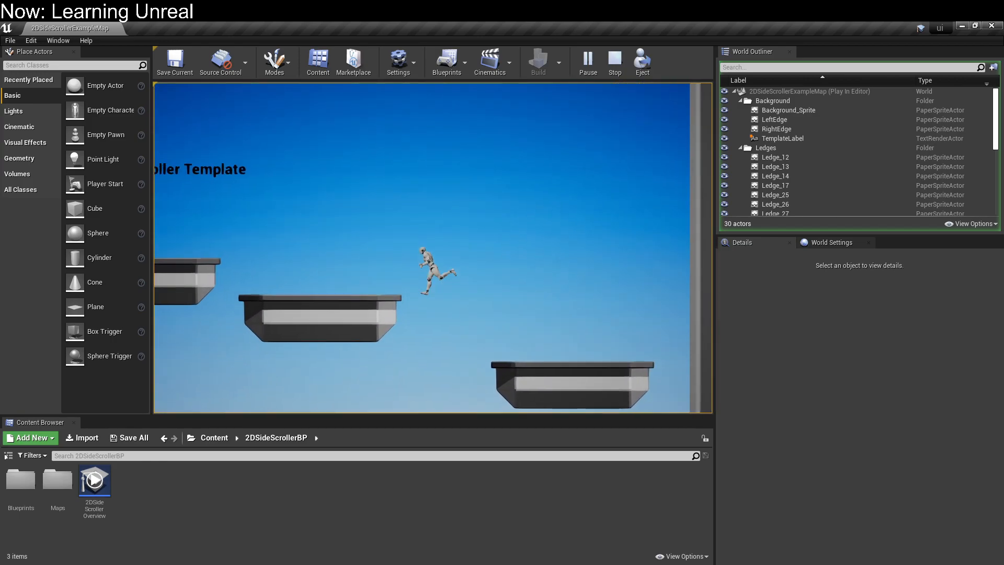
pyautogui.press('space')
pyautogui.press('a')
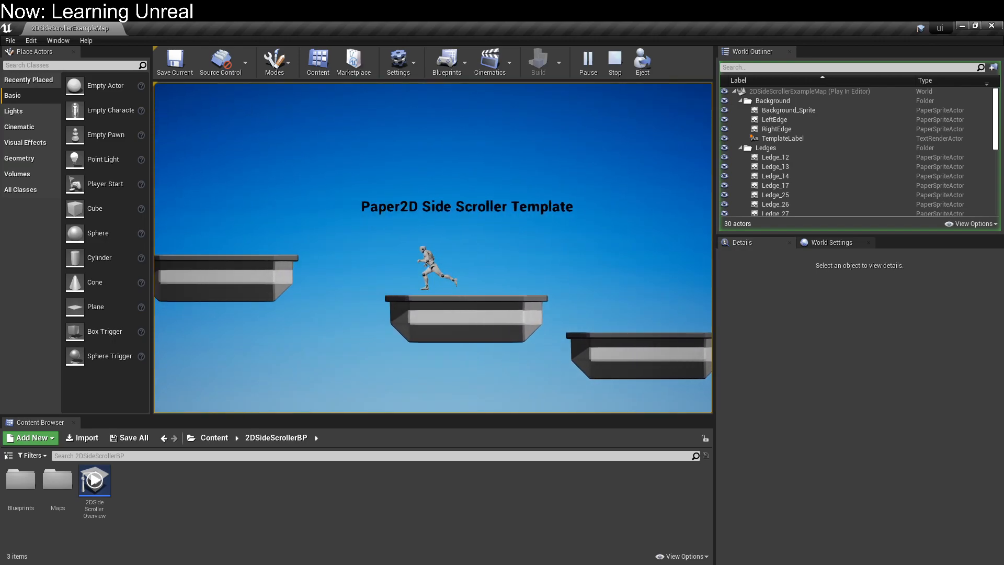
pyautogui.press('a')
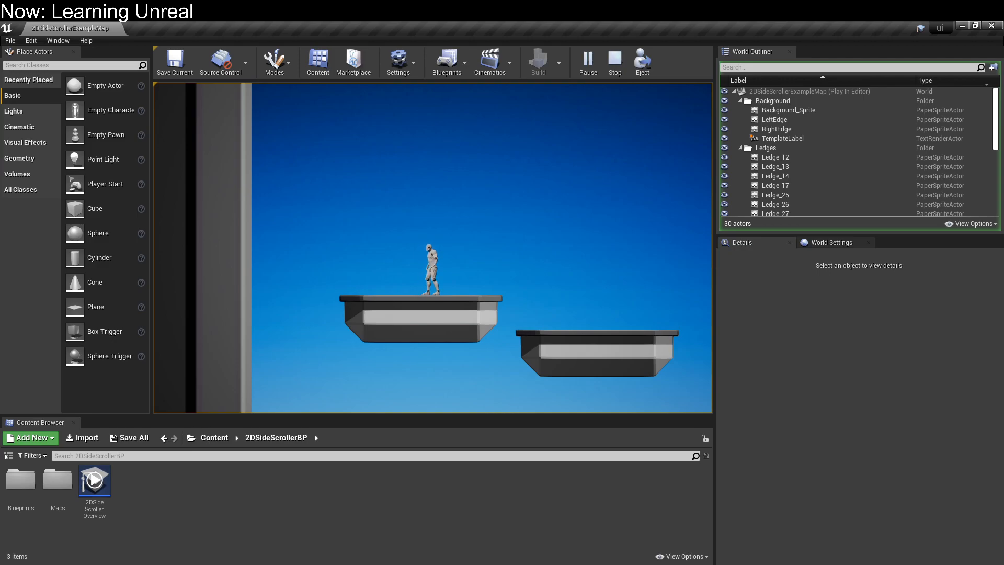
pyautogui.press('Escape')
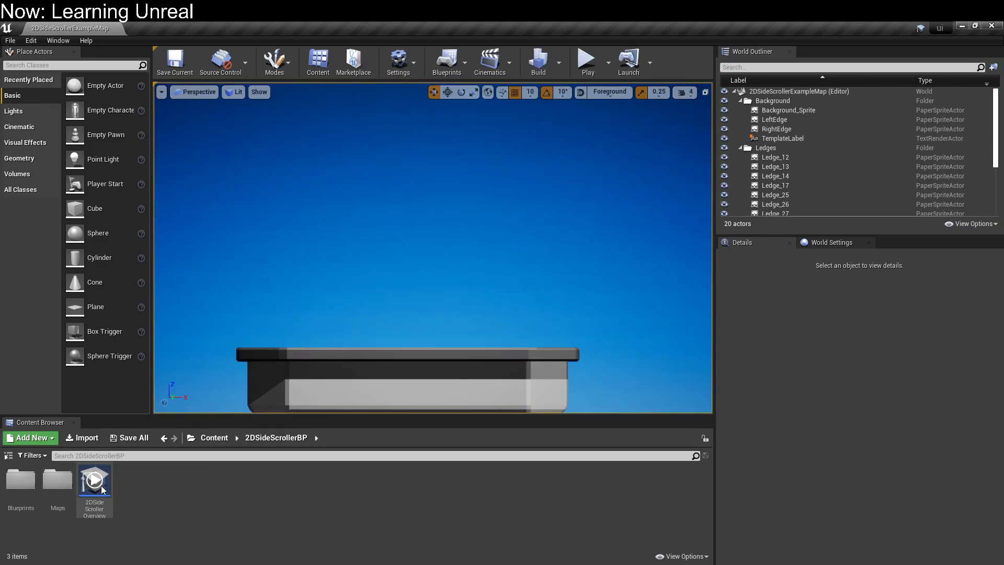
# Open the 2D Side Scroller Overview tutorial, view its introduction, and exit it
pyautogui.doubleClick(102, 485)
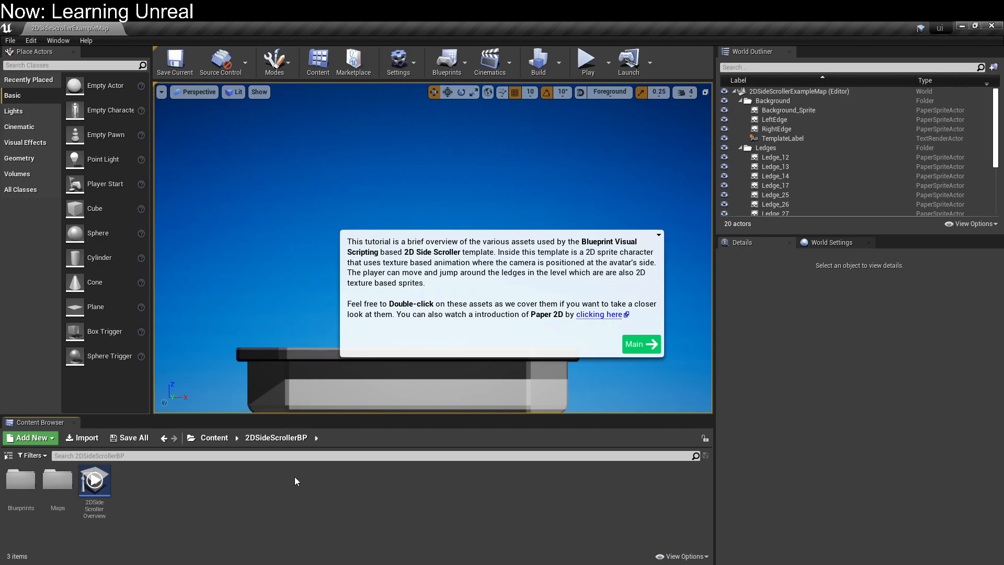
pyautogui.click(658, 235)
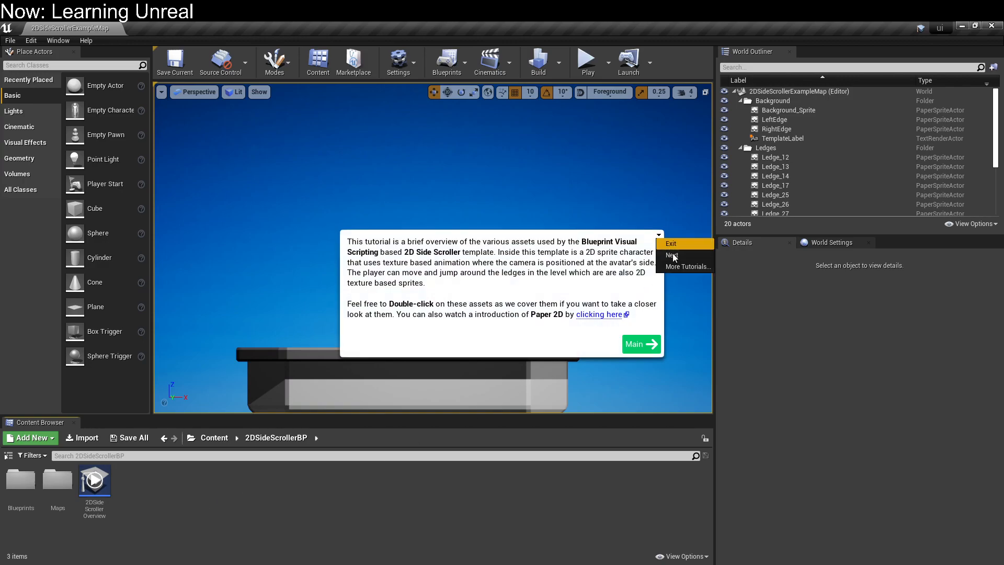
pyautogui.click(671, 244)
# Open the Maps folder, inspect the example map's build data registry asset, and close it
pyautogui.doubleClick(58, 482)
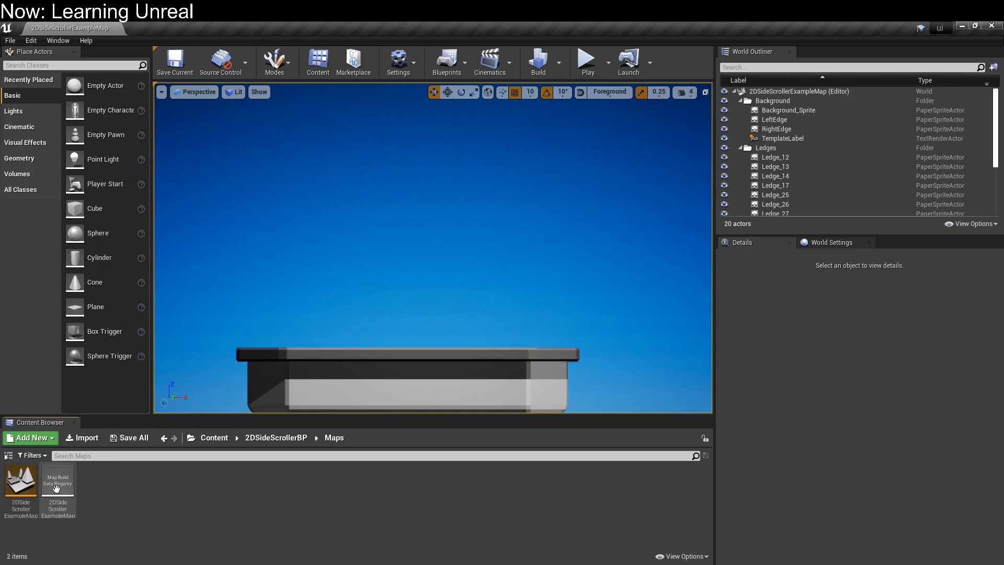
pyautogui.click(75, 493)
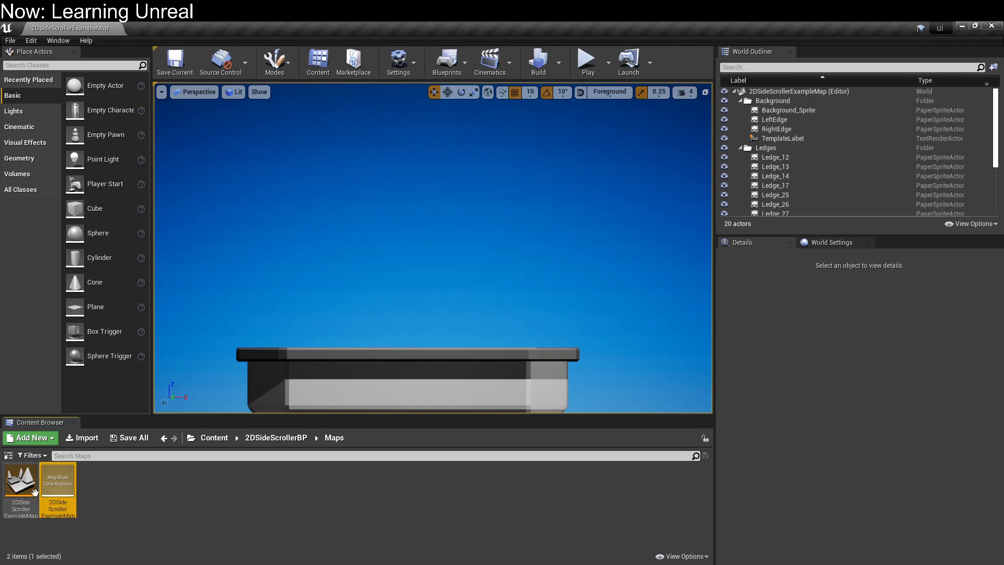
pyautogui.doubleClick(68, 479)
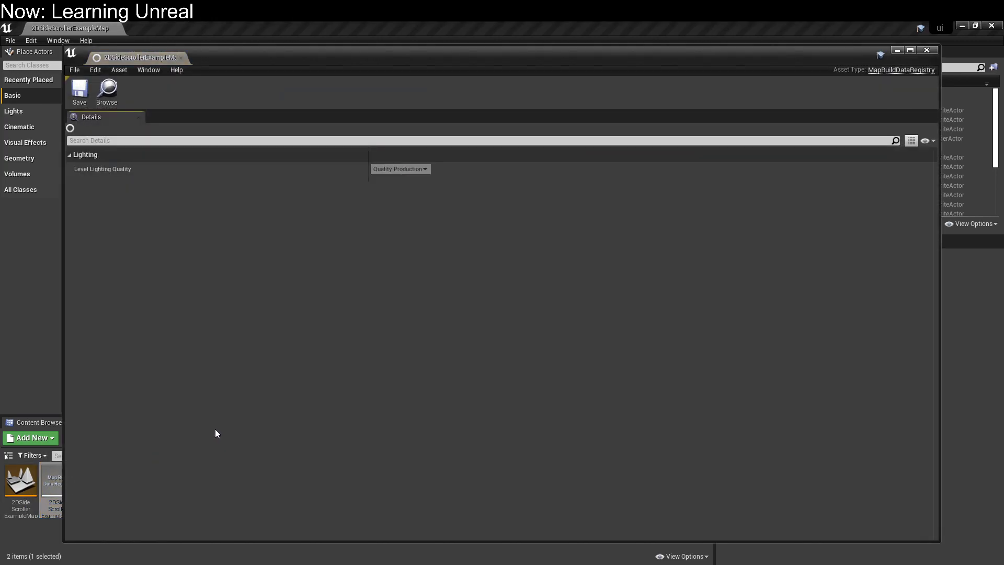
pyautogui.click(927, 51)
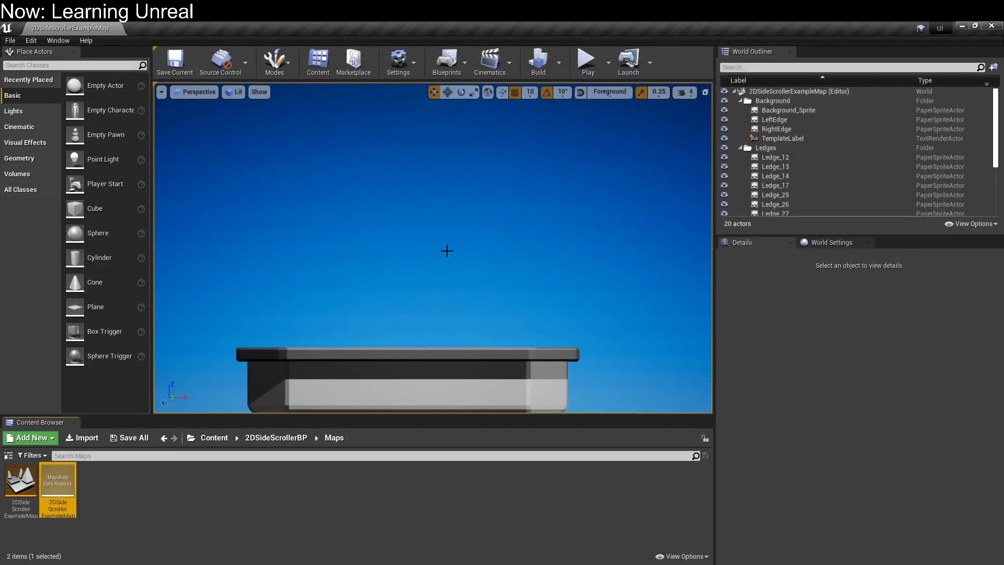
# Reload the 2D side scroller example map and open the Blueprints folder of 2DSideScrollerBP
pyautogui.doubleClick(24, 478)
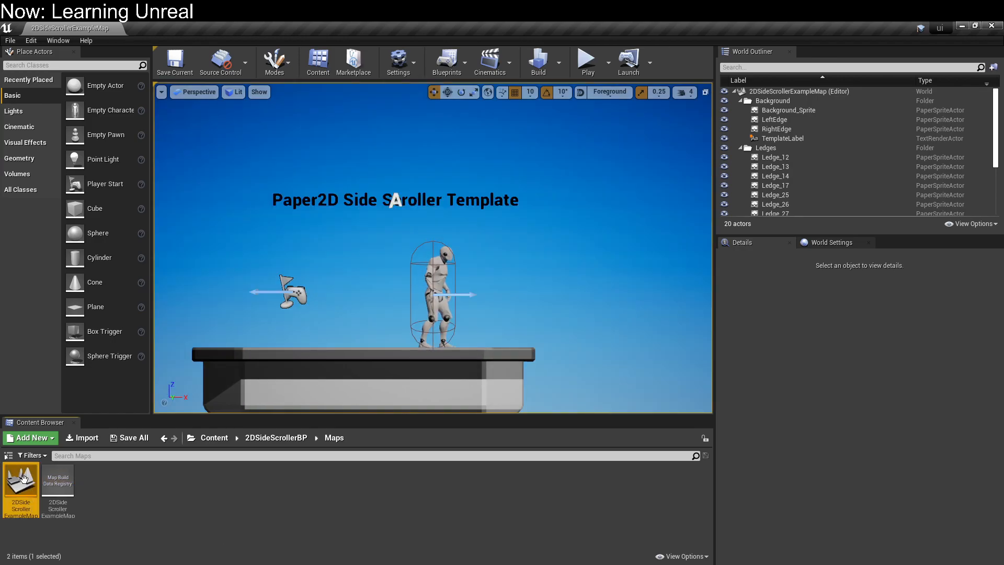
pyautogui.click(261, 438)
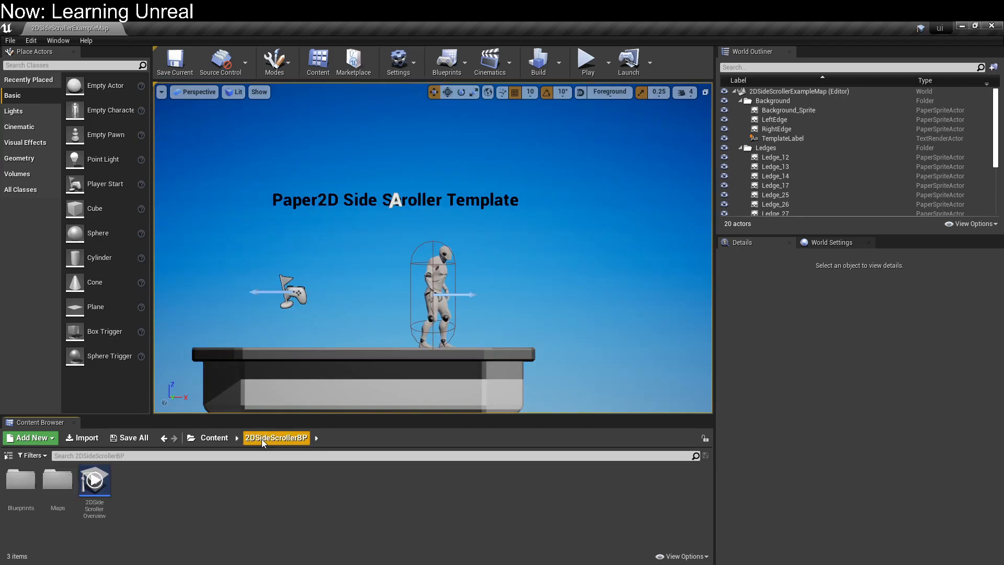
pyautogui.click(24, 496)
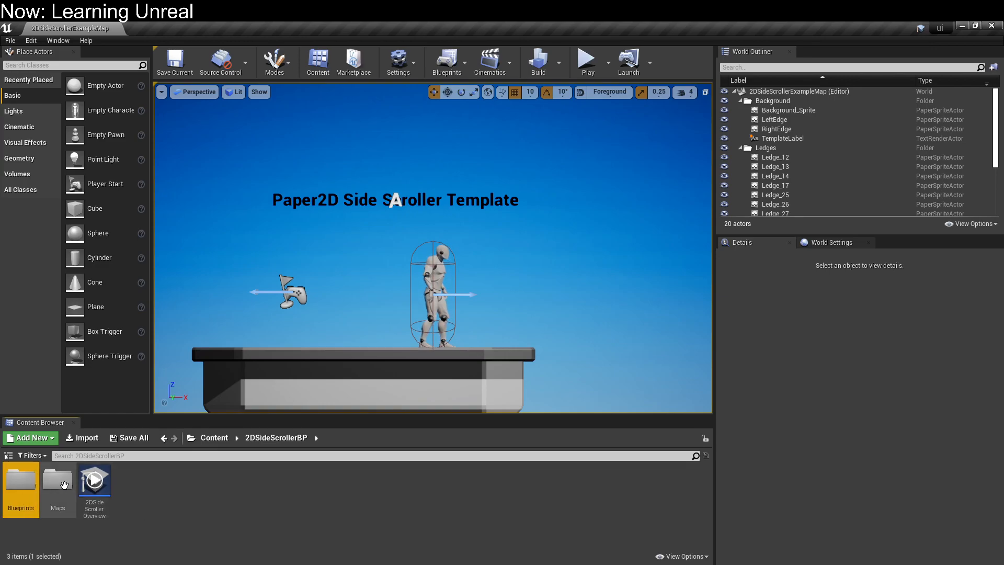
pyautogui.doubleClick(23, 483)
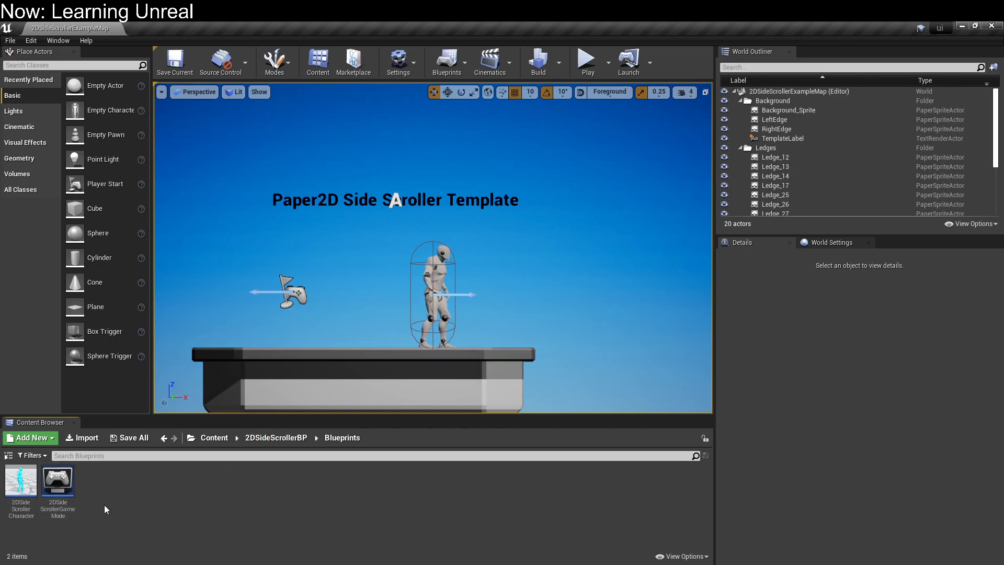
# Browse to the Sprites folder of 2DSideScroller, examine the Ledge sprite's properties and collision settings, and close the sprite
pyautogui.click(276, 439)
pyautogui.click(213, 438)
pyautogui.click(33, 482)
pyautogui.doubleClick(33, 482)
pyautogui.click(61, 482)
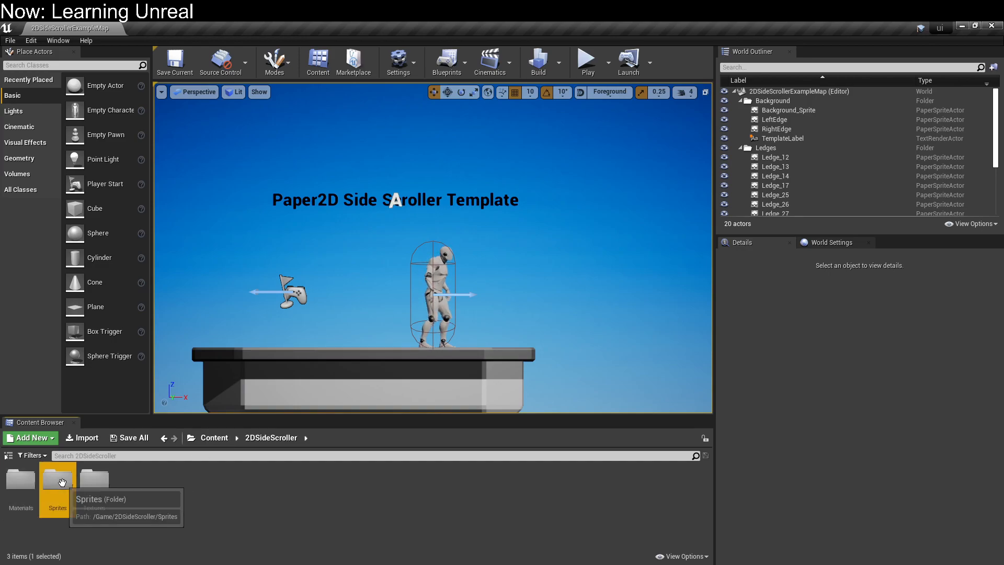
pyautogui.doubleClick(61, 482)
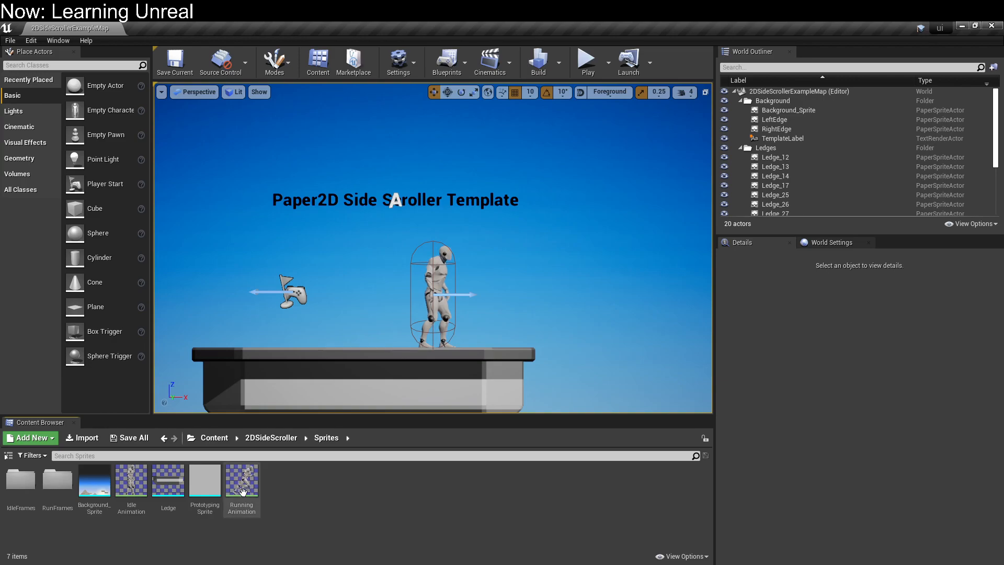
pyautogui.doubleClick(168, 481)
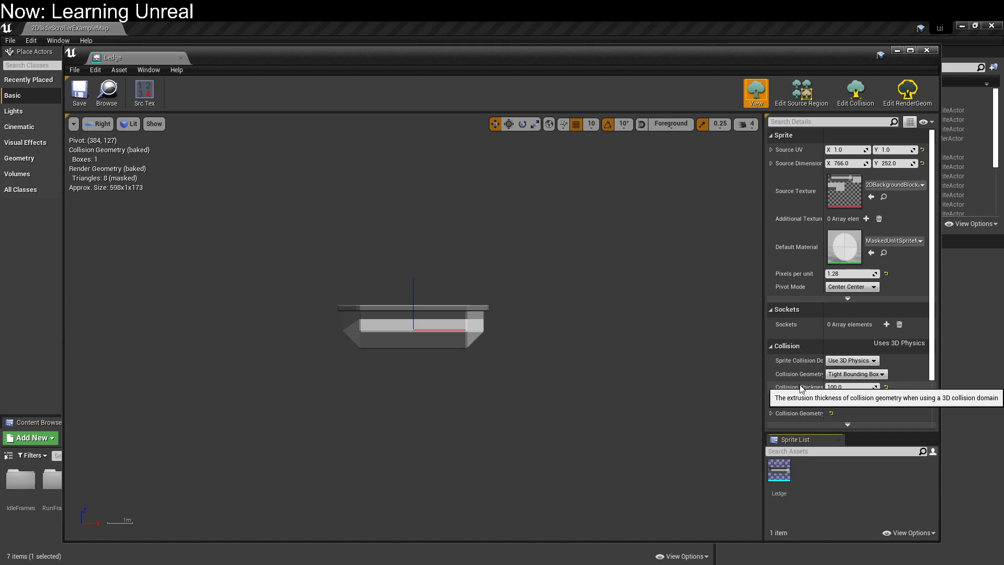
pyautogui.click(928, 51)
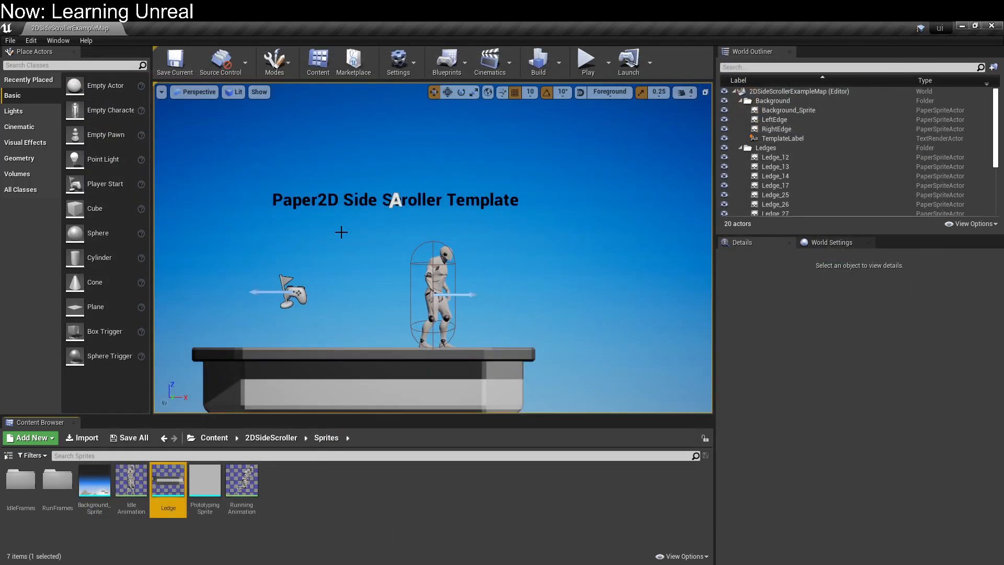
# Inspect the background sprite and select the Paper2D Side Scroller Template text label in the level
pyautogui.scroll(-6, 335, 261)
pyautogui.moveTo(317, 311); pyautogui.dragTo(339, 296, button='right')
pyautogui.press('w')
pyautogui.press('s')
pyautogui.press('d')
pyautogui.press('w')
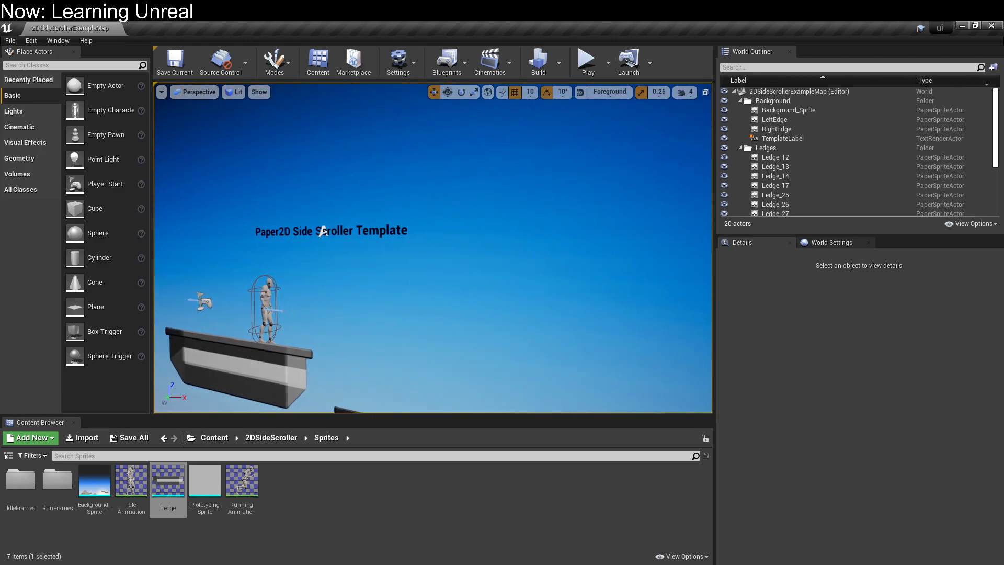
pyautogui.click(346, 237)
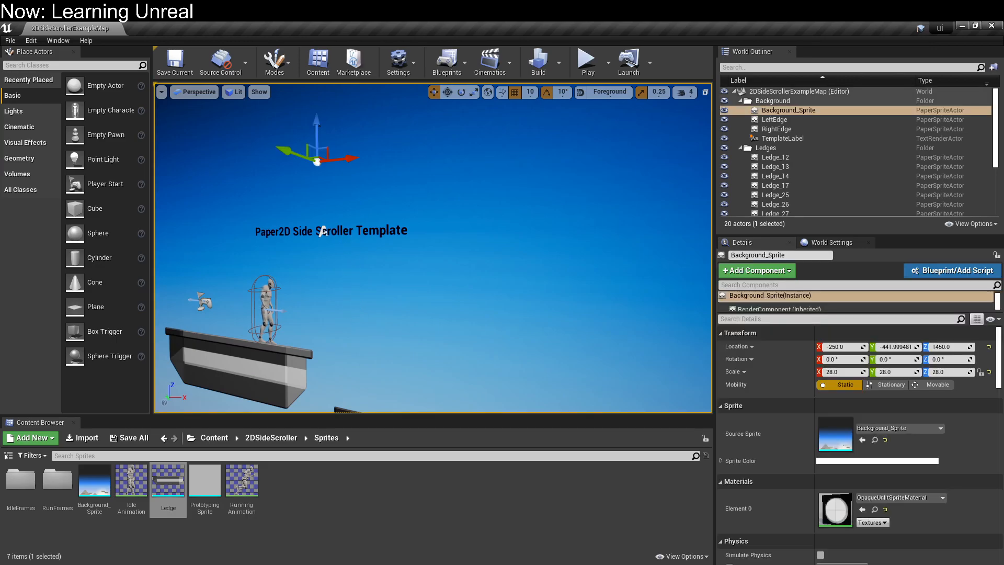
pyautogui.click(325, 231)
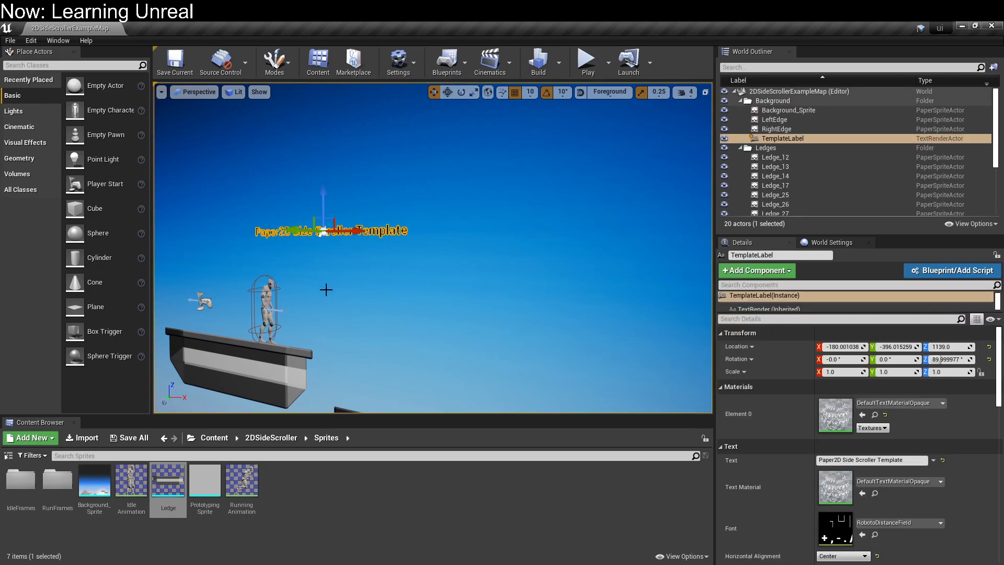
# Examine the template label from different angles and its placement relative to the character, camera and ledges
pyautogui.press('a')
pyautogui.moveTo(326, 290); pyautogui.dragTo(433, 284, button='right')
pyautogui.press('a')
pyautogui.press('s')
pyautogui.press('w')
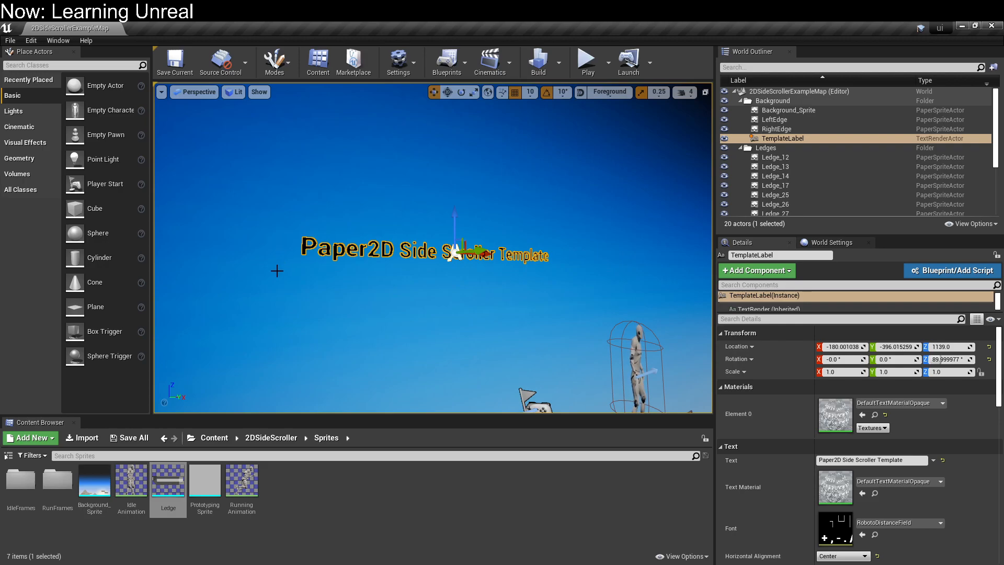
pyautogui.moveTo(315, 270); pyautogui.dragTo(361, 286, button='right')
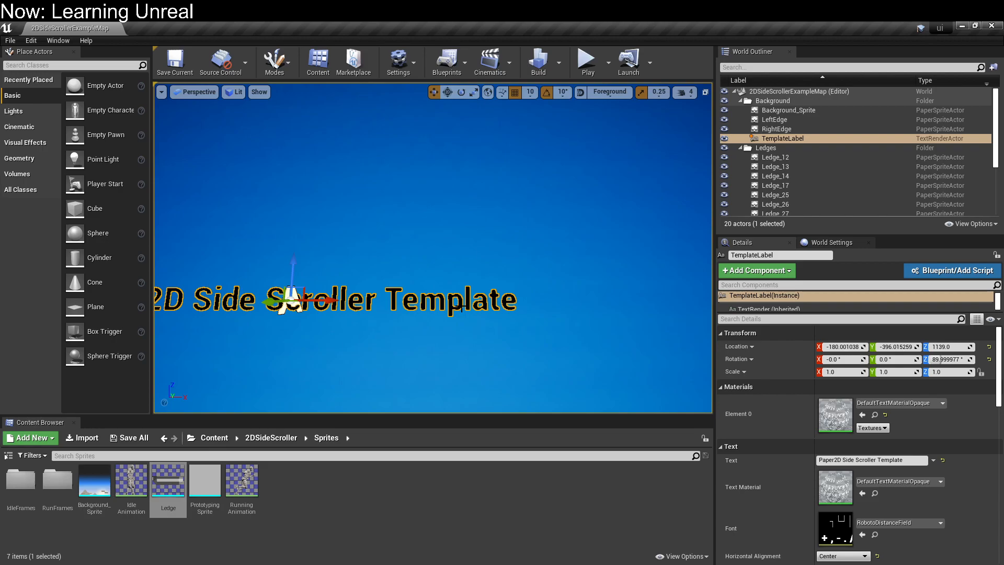
pyautogui.moveTo(404, 266); pyautogui.dragTo(366, 293, button='right')
pyautogui.press('a')
pyautogui.press('s')
pyautogui.press('d')
pyautogui.press('d')
pyautogui.press('a')
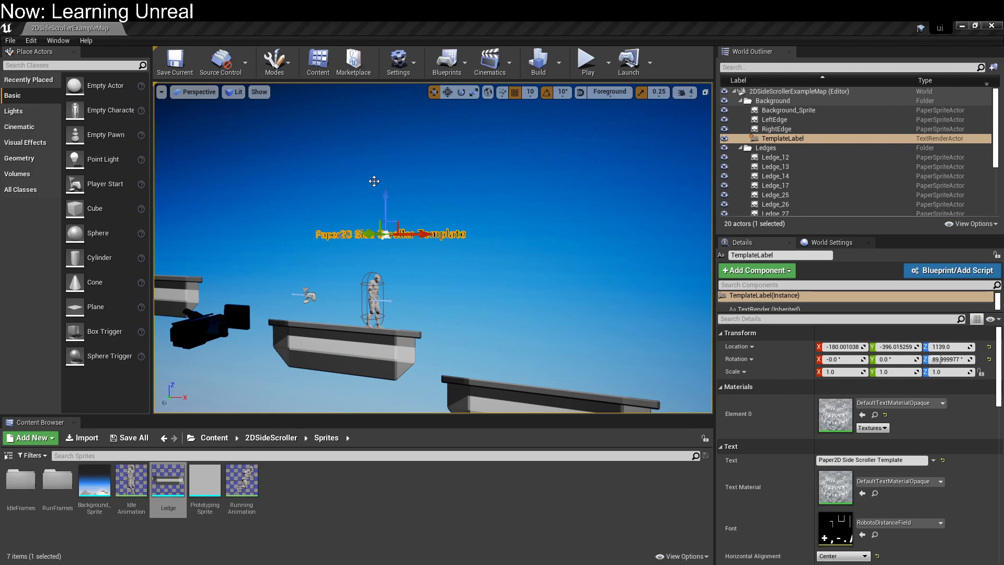
pyautogui.moveTo(438, 299); pyautogui.dragTo(466, 300, button='right')
pyautogui.press('a')
pyautogui.press('w')
pyautogui.press('s')
# Play the level, test jumping across the upper ledges toward the left edge wall and turning back, and stop playing
pyautogui.click(587, 67)
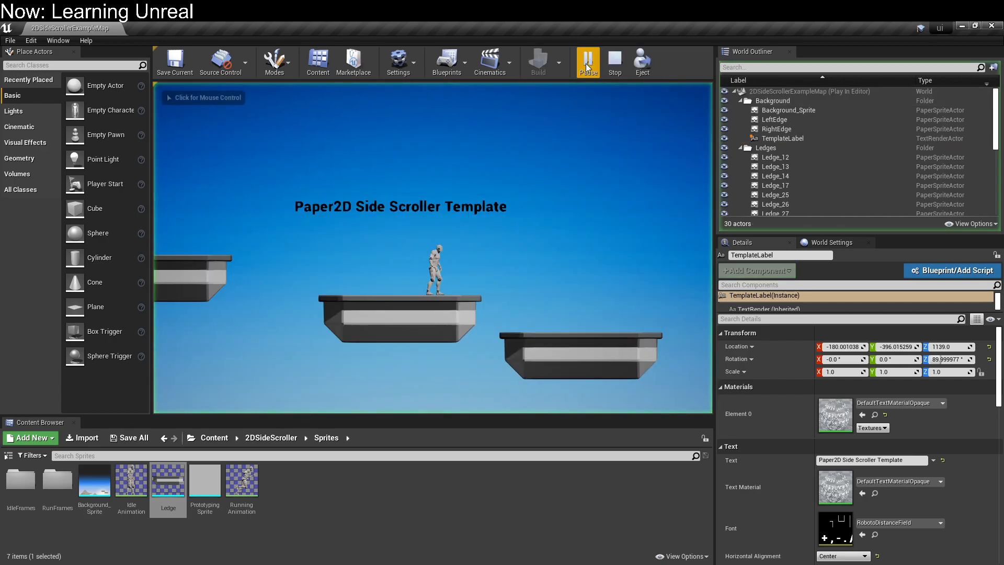
pyautogui.press('a')
pyautogui.press('space')
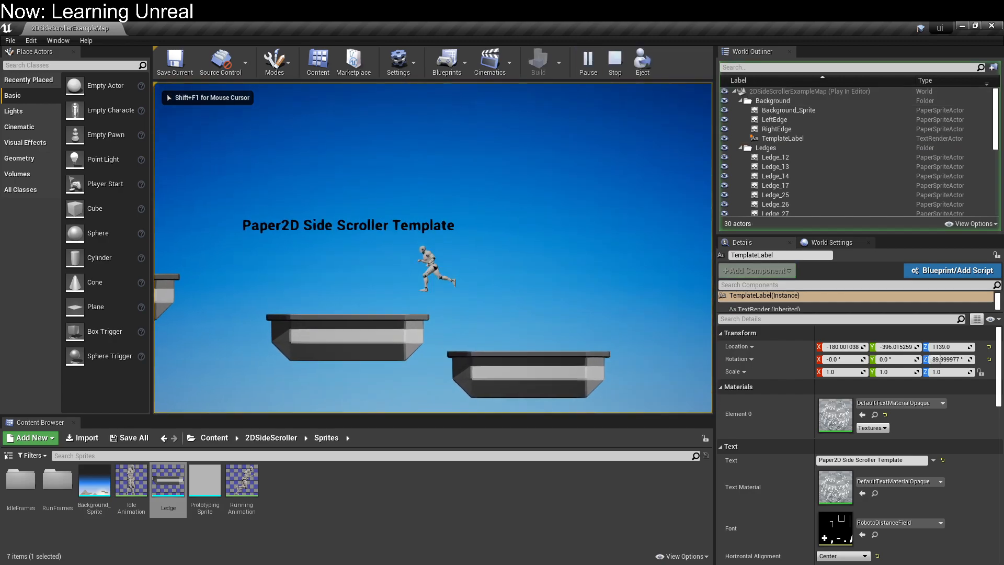
pyautogui.press('space')
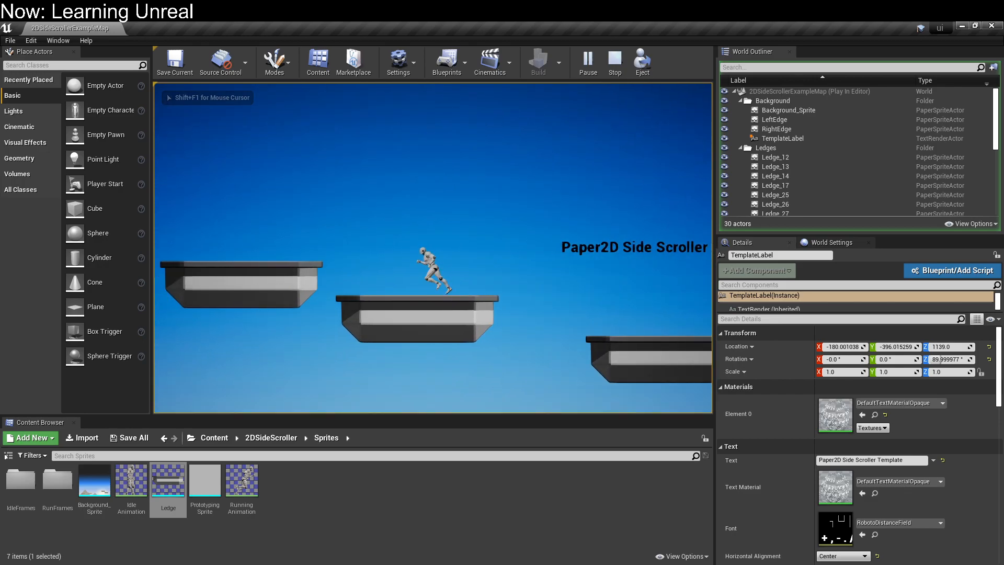
pyautogui.press('space')
pyautogui.press('d')
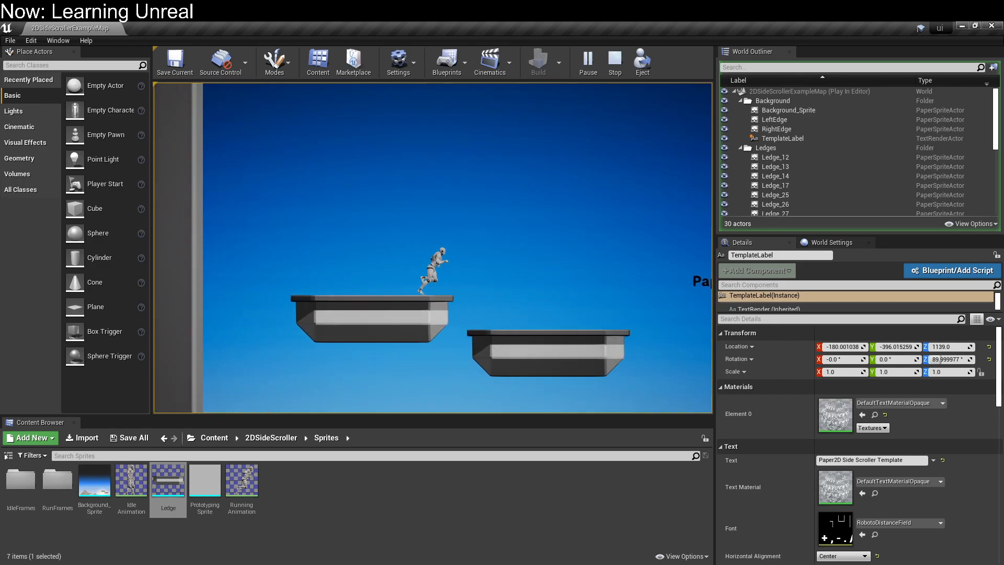
pyautogui.press('Escape')
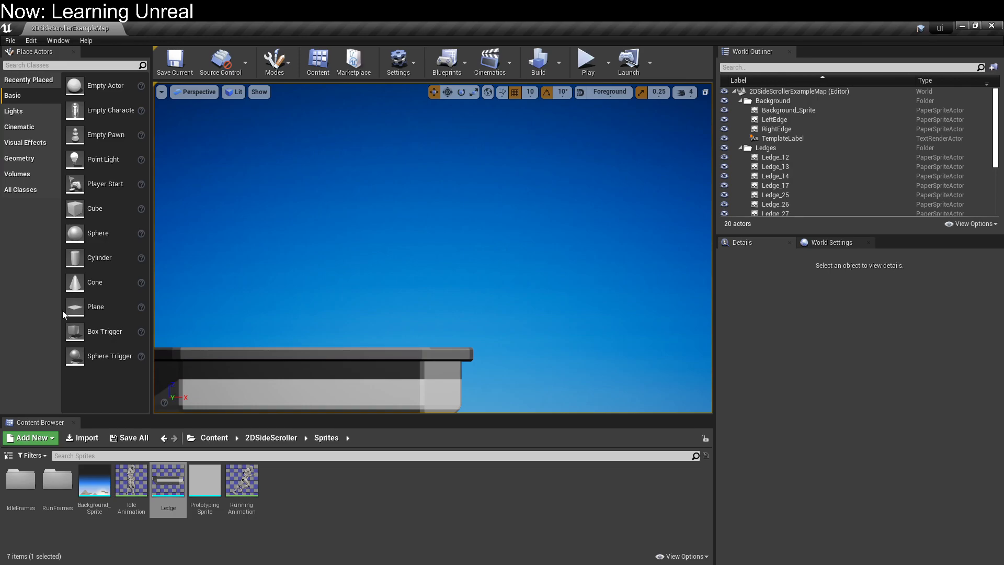
# Select Ledge_25 beside the left edge wall and view the whole arrangement of ledges from a distance
pyautogui.click(308, 389)
pyautogui.moveTo(308, 390); pyautogui.dragTo(424, 384, button='right')
pyautogui.press('s')
pyautogui.press('w')
pyautogui.press('a')
pyautogui.press('d')
pyautogui.press('a')
pyautogui.press('d')
pyautogui.press('a')
pyautogui.press('d')
pyautogui.press('s')
pyautogui.moveTo(368, 273)
pyautogui.mouseDown(button='right')
pyautogui.moveTo(399, 273)
pyautogui.moveTo(378, 273)
pyautogui.mouseUp(button='right')
pyautogui.scroll(5, 368, 272)
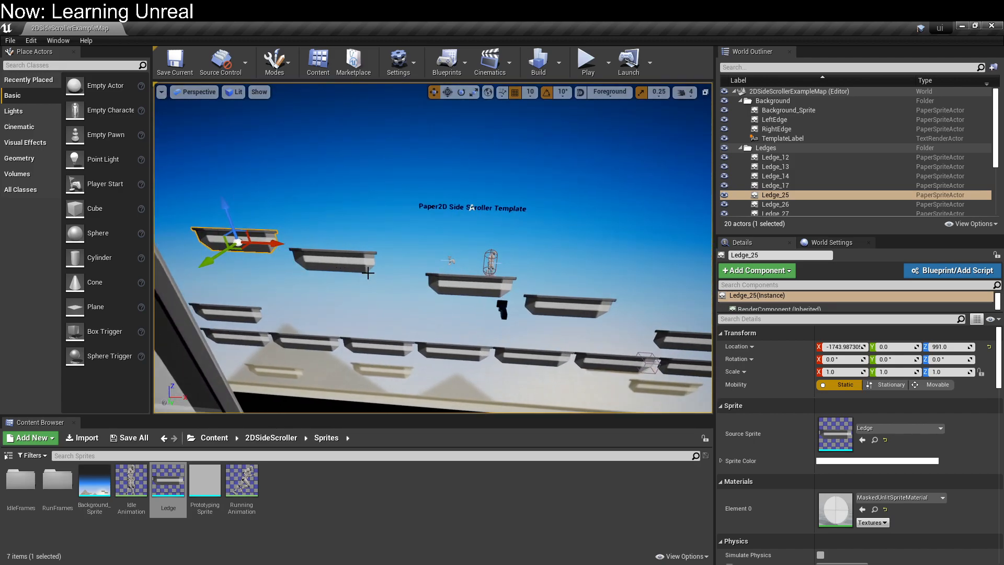
# Examine Ledge_25's settings from Physics and Collision through Rendering to Actor, and view the level from an oblique angle
pyautogui.scroll(-4, 836, 443)
pyautogui.scroll(-4, 831, 436)
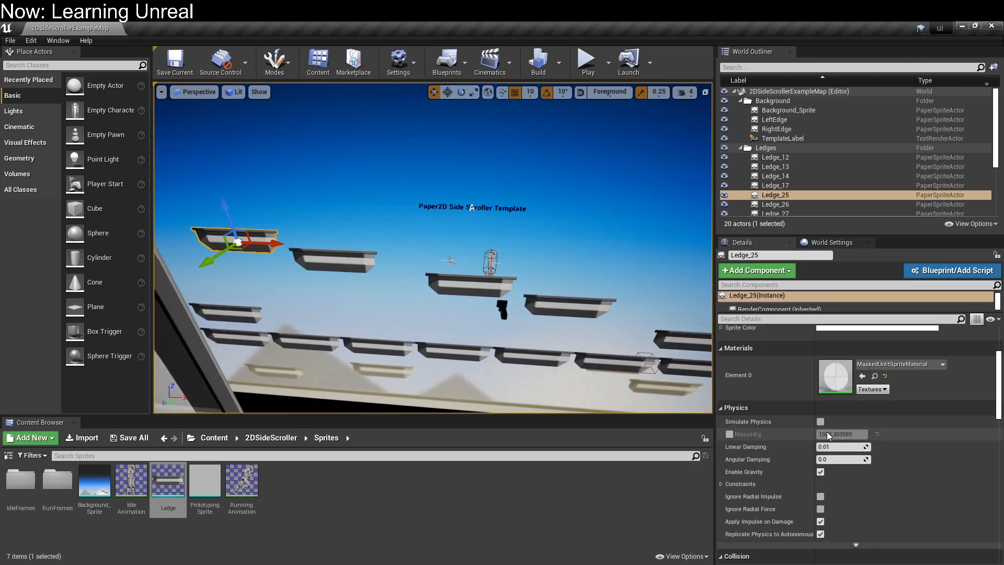
pyautogui.scroll(-4, 817, 426)
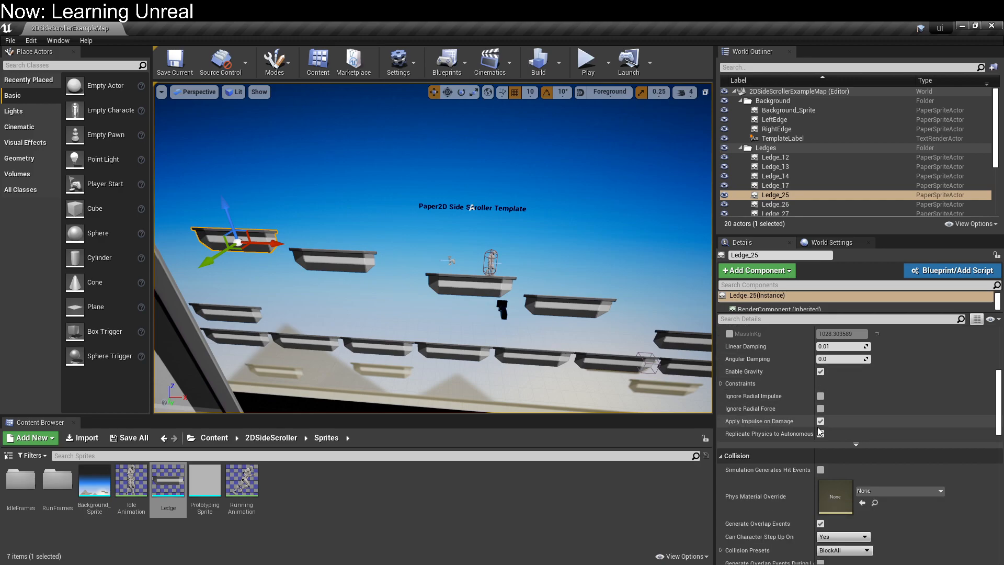
pyautogui.scroll(-7, 760, 424)
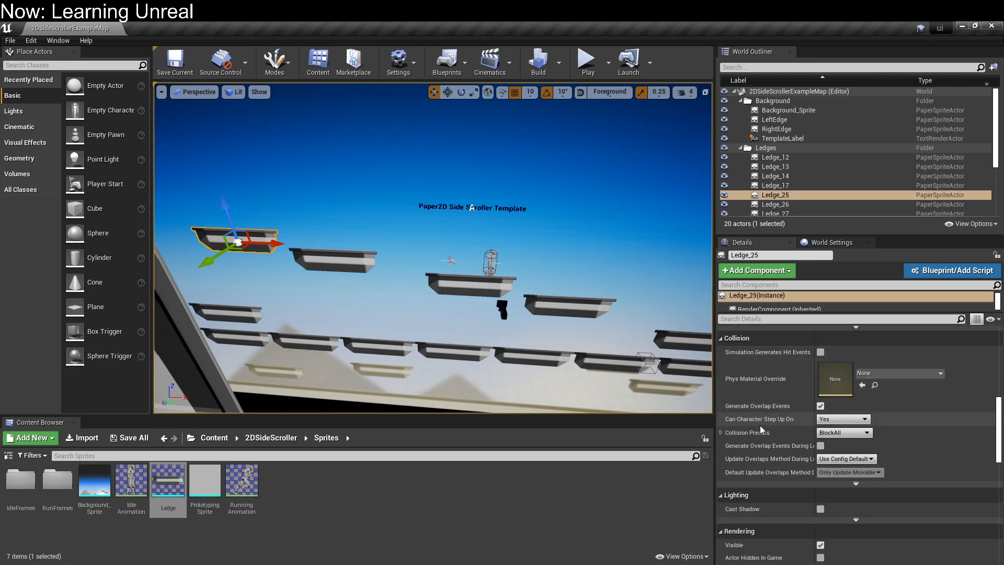
pyautogui.scroll(-8, 760, 425)
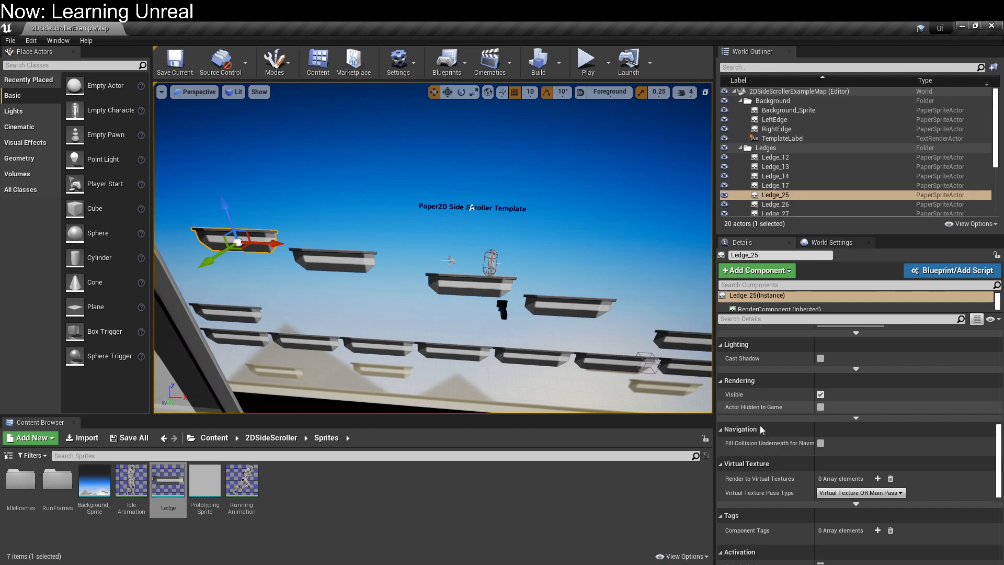
pyautogui.scroll(-4, 760, 425)
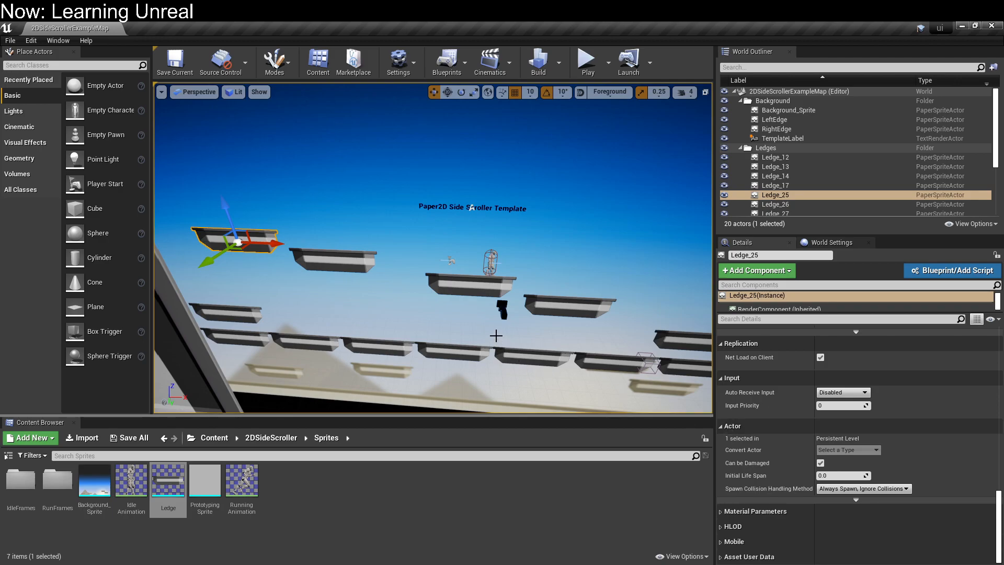
pyautogui.moveTo(432, 317)
pyautogui.mouseDown(button='right')
pyautogui.moveTo(324, 303)
pyautogui.moveTo(450, 297)
pyautogui.moveTo(515, 312)
pyautogui.moveTo(471, 327)
pyautogui.moveTo(314, 316)
pyautogui.moveTo(432, 317)
pyautogui.mouseUp(button='right')
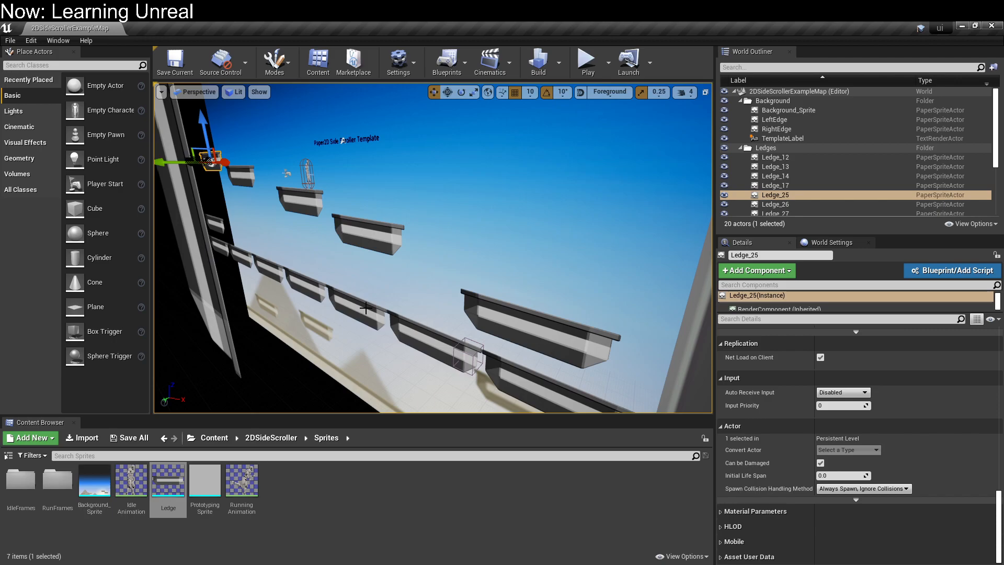
# Browse the placeable actors in the Cinematic, Lights, Basic and Volumes categories
pyautogui.click(43, 148)
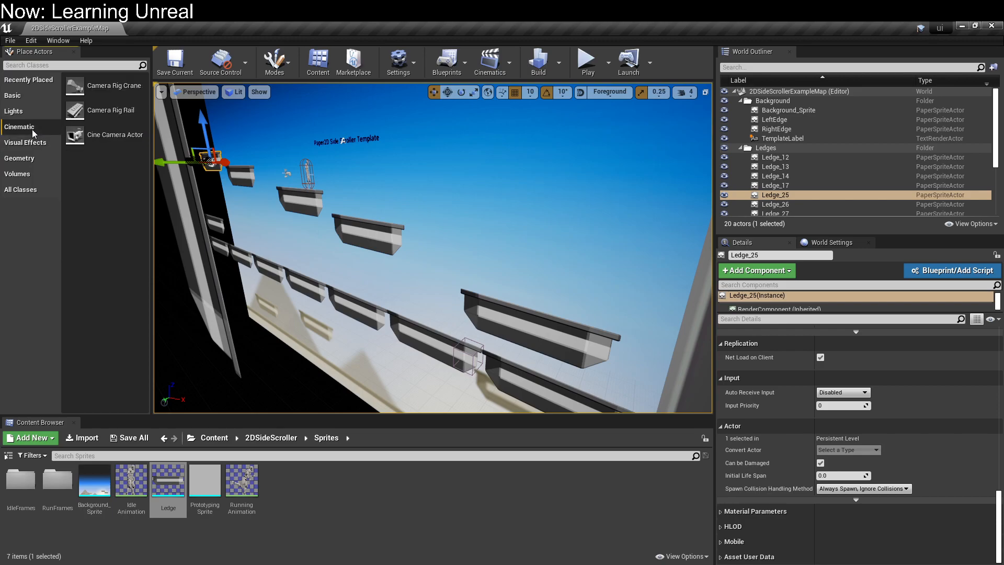
pyautogui.click(32, 114)
pyautogui.click(36, 96)
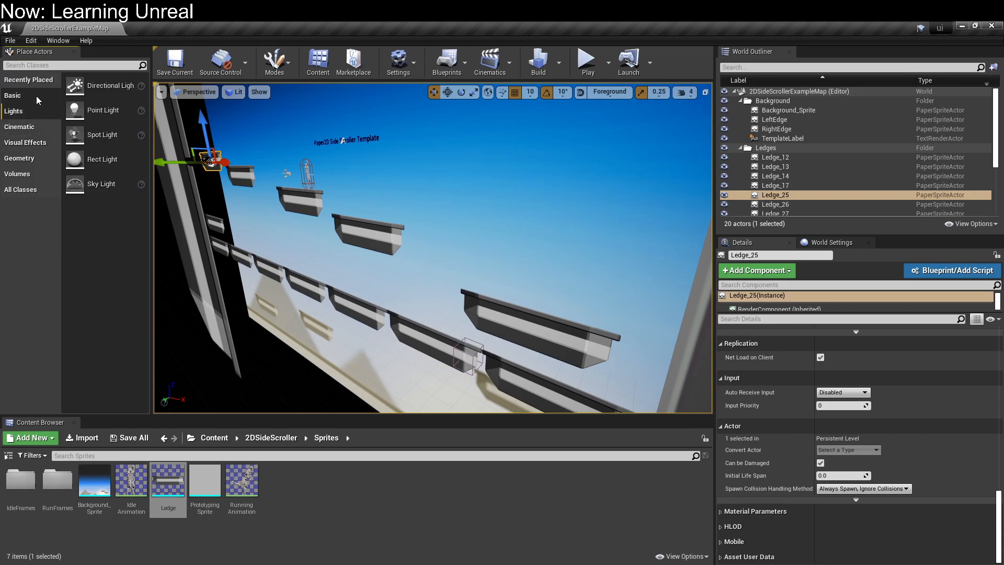
pyautogui.click(32, 175)
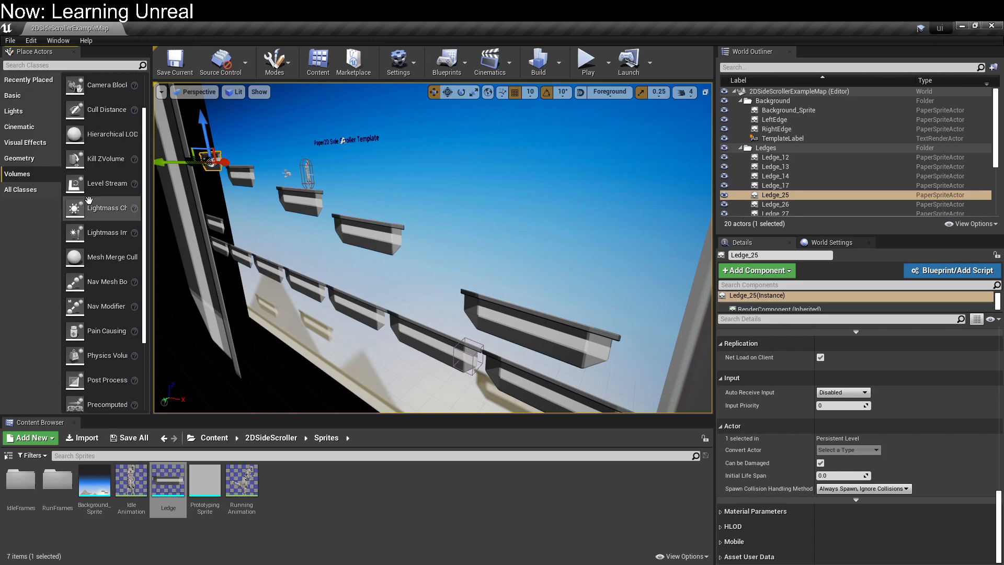
# Examine the remaining volume actors to the end of the Volumes category and return to the Basic category
pyautogui.scroll(-3, 89, 200)
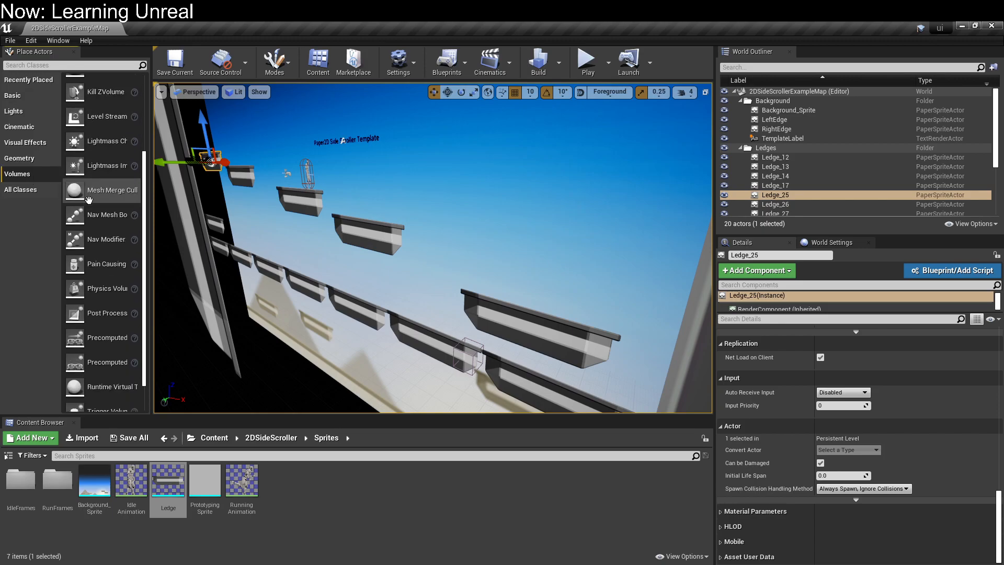
pyautogui.scroll(-1, 75, 224)
pyautogui.scroll(-1, 74, 224)
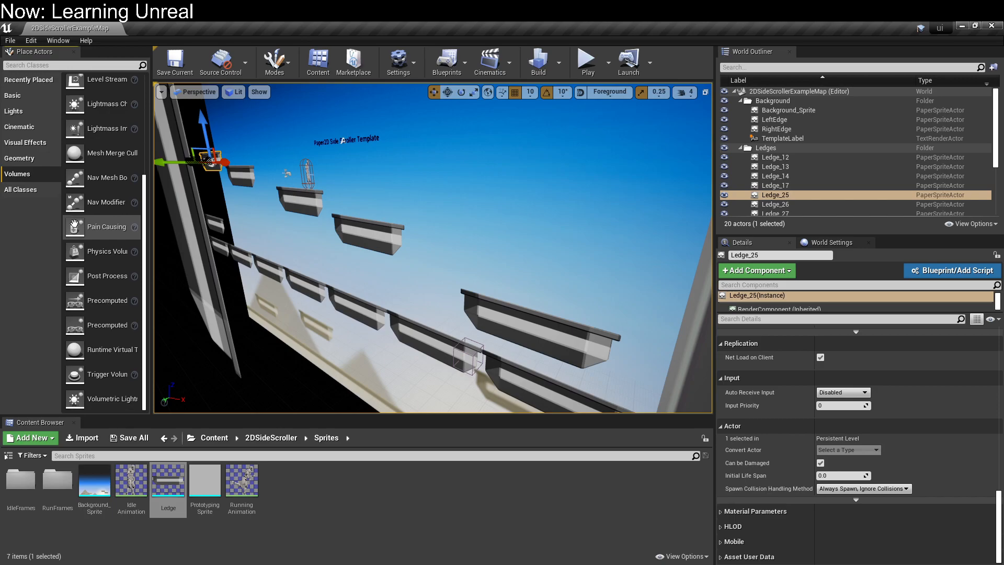
pyautogui.scroll(5, 75, 225)
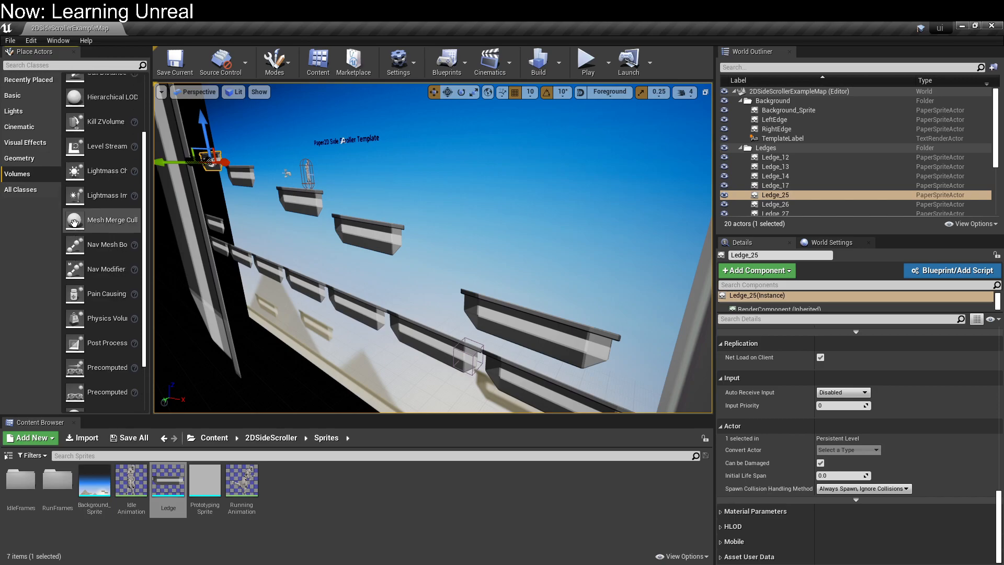
pyautogui.scroll(2, 74, 221)
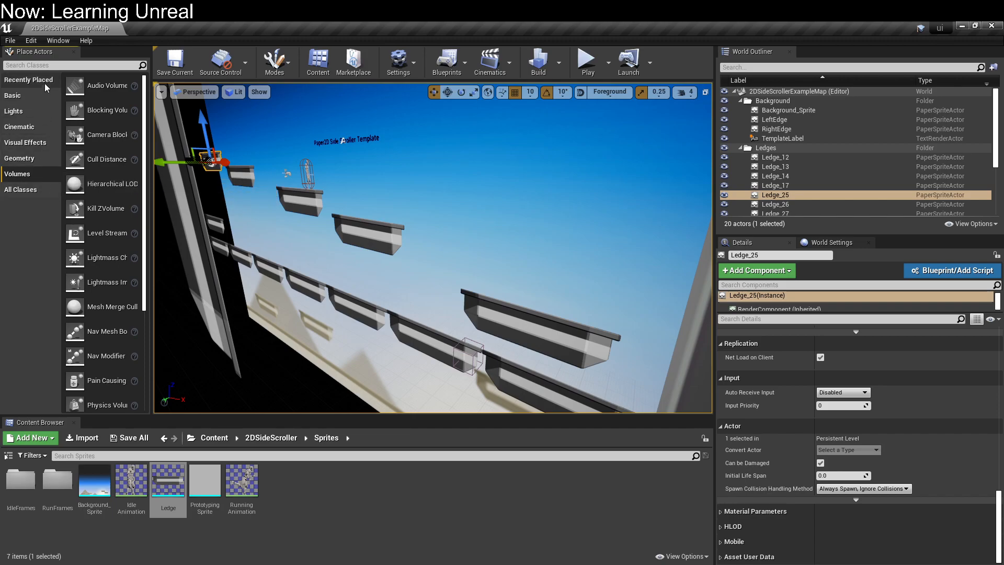
pyautogui.click(35, 97)
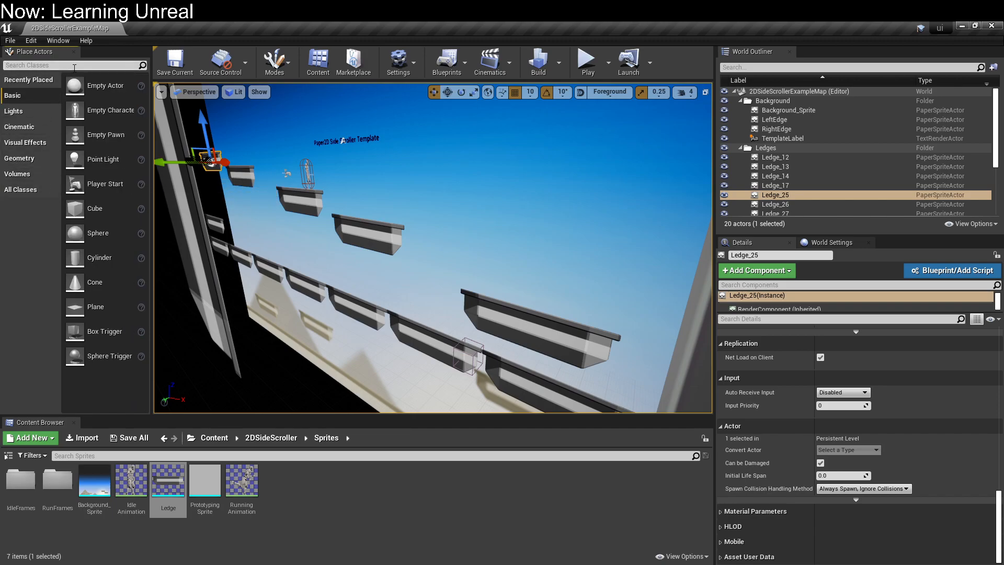
# Search the placeable actors for "ui" and place a Functional UI Screenshot Test actor in the level above the ledges
pyautogui.write('ui')
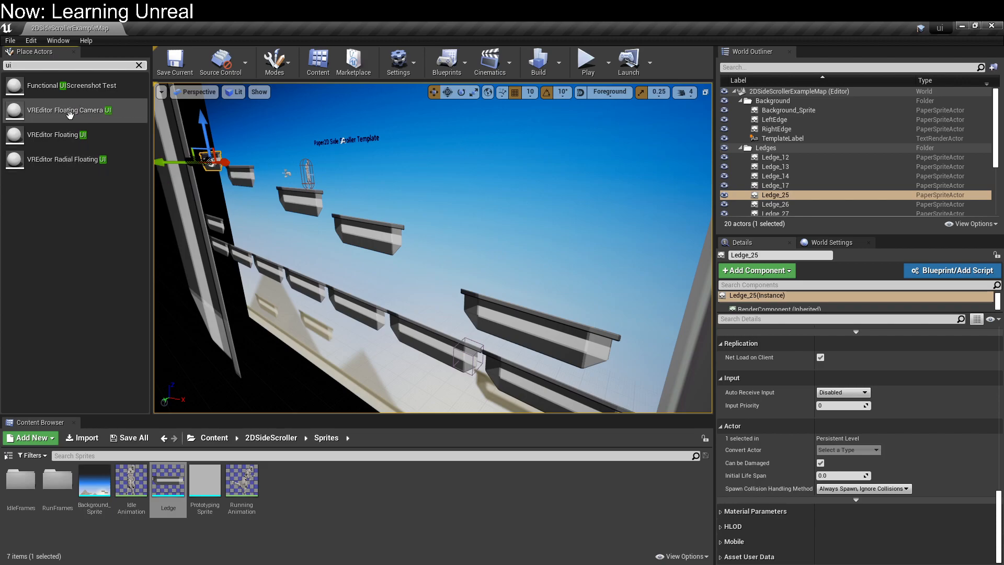
pyautogui.click(99, 88)
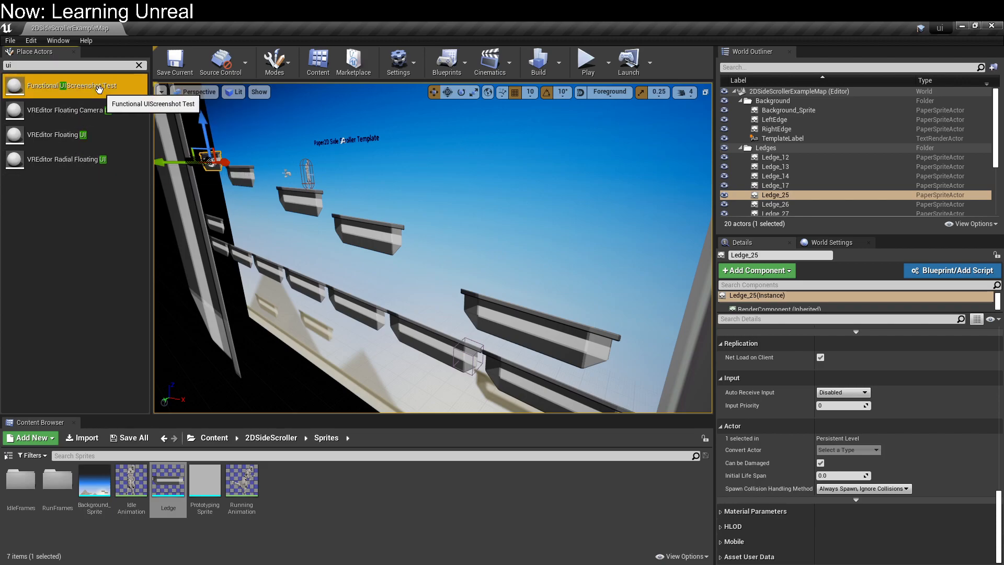
pyautogui.moveTo(99, 88); pyautogui.dragTo(426, 197)
pyautogui.press('f')
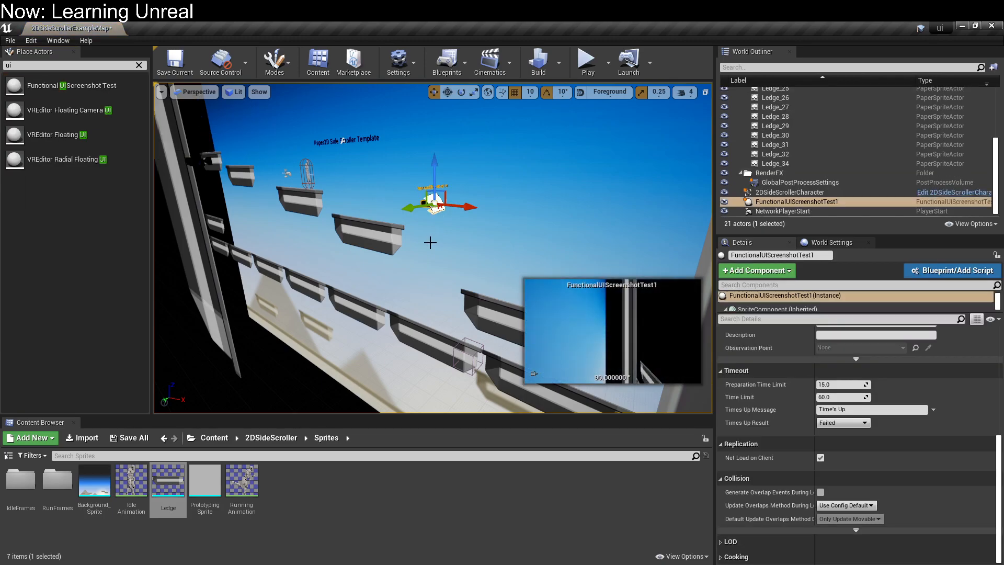
# View the placed Functional UI Screenshot Test actor up close and from several angles among the ledges
pyautogui.moveTo(429, 242); pyautogui.dragTo(459, 232, button='right')
pyautogui.moveTo(131, 225)
pyautogui.mouseDown()
pyautogui.moveTo(110, 225)
pyautogui.moveTo(616, 225)
pyautogui.moveTo(149, 220)
pyautogui.moveTo(181, 227)
pyautogui.moveTo(599, 202)
pyautogui.moveTo(164, 219)
pyautogui.moveTo(250, 225)
pyautogui.moveTo(194, 230)
pyautogui.moveTo(115, 225)
pyautogui.mouseUp()
pyautogui.moveTo(387, 213); pyautogui.dragTo(366, 201, button='right')
pyautogui.moveTo(291, 213)
pyautogui.mouseDown(button='right')
pyautogui.moveTo(313, 209)
pyautogui.moveTo(272, 214)
pyautogui.moveTo(303, 209)
pyautogui.moveTo(292, 212)
pyautogui.mouseUp(button='right')
pyautogui.moveTo(291, 223); pyautogui.dragTo(130, 217)
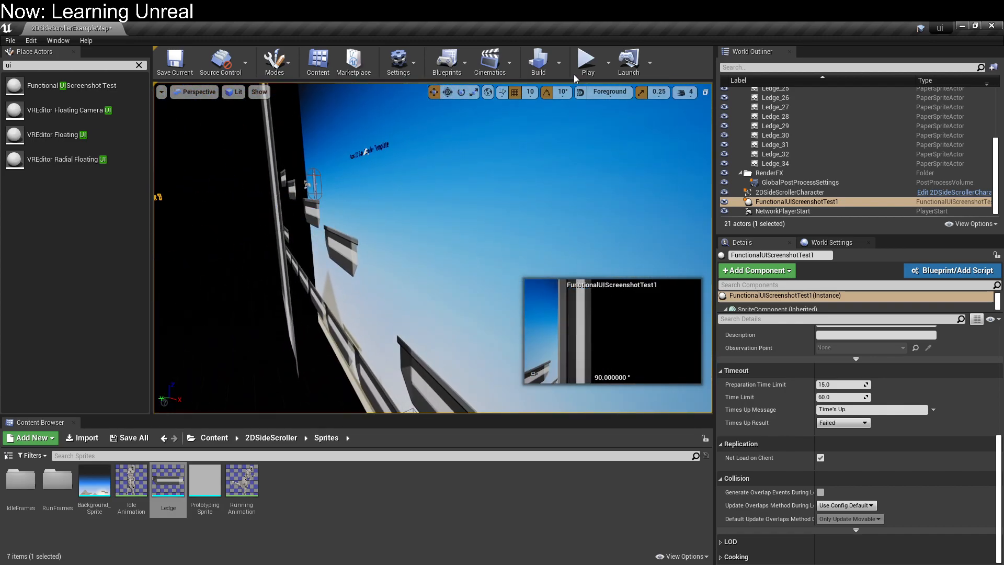
pyautogui.press('f')
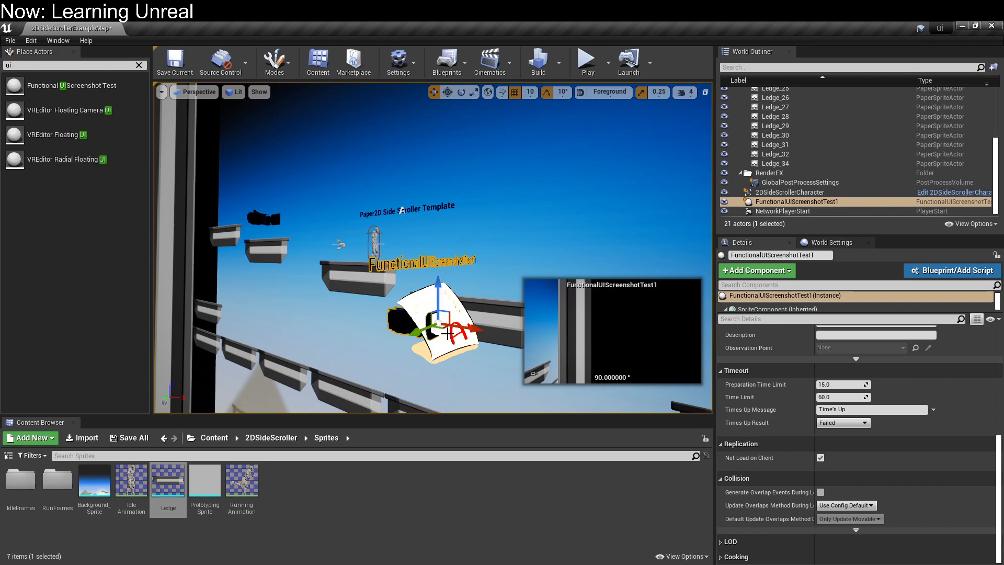
pyautogui.press('w')
pyautogui.moveTo(445, 317); pyautogui.dragTo(473, 317, button='right')
pyautogui.press('s')
pyautogui.moveTo(432, 310); pyautogui.dragTo(384, 269)
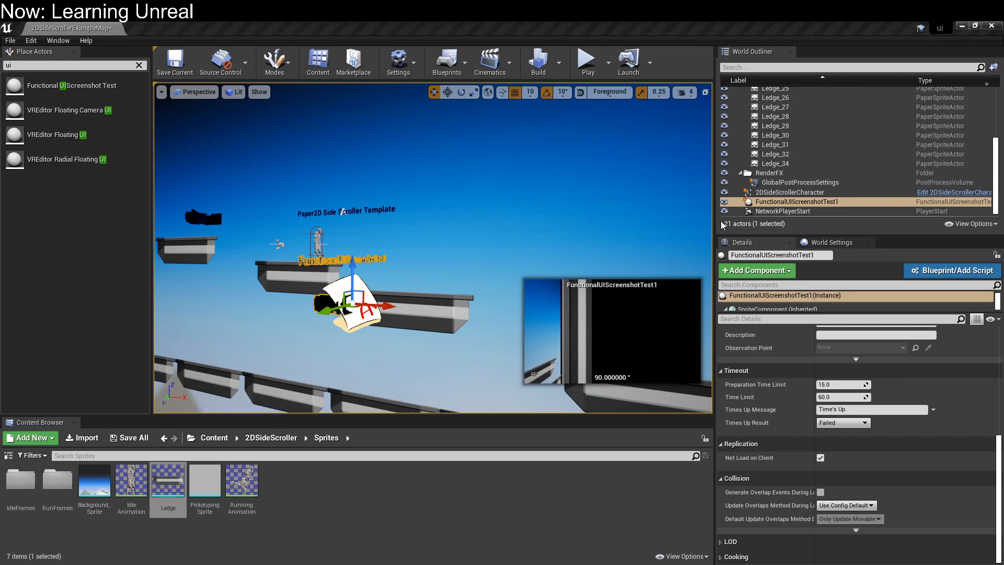
# Focus on the screenshot test actor and inspect its ScreenshotCamera and SpriteComponent components
pyautogui.doubleClick(811, 203)
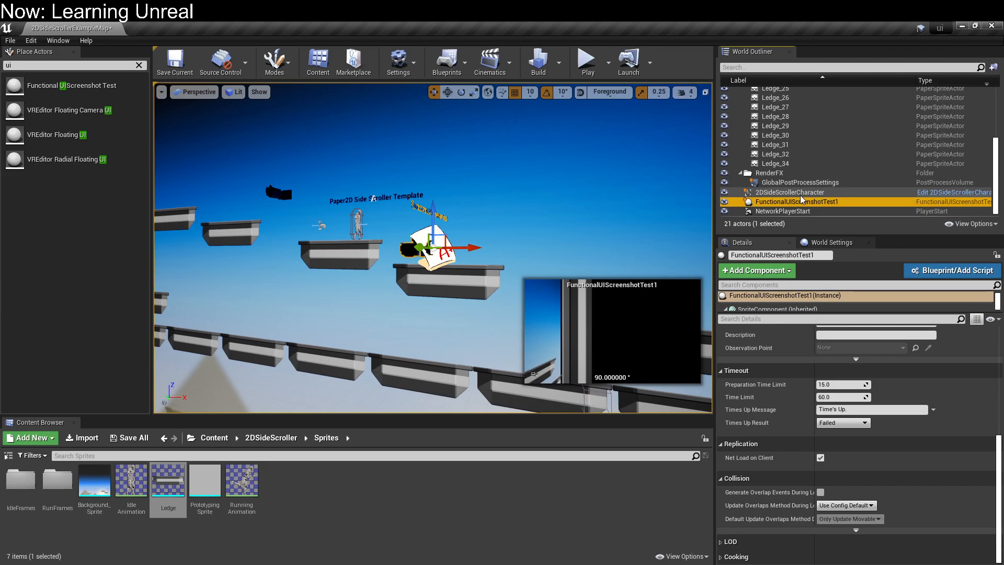
pyautogui.click(806, 196)
pyautogui.click(806, 201)
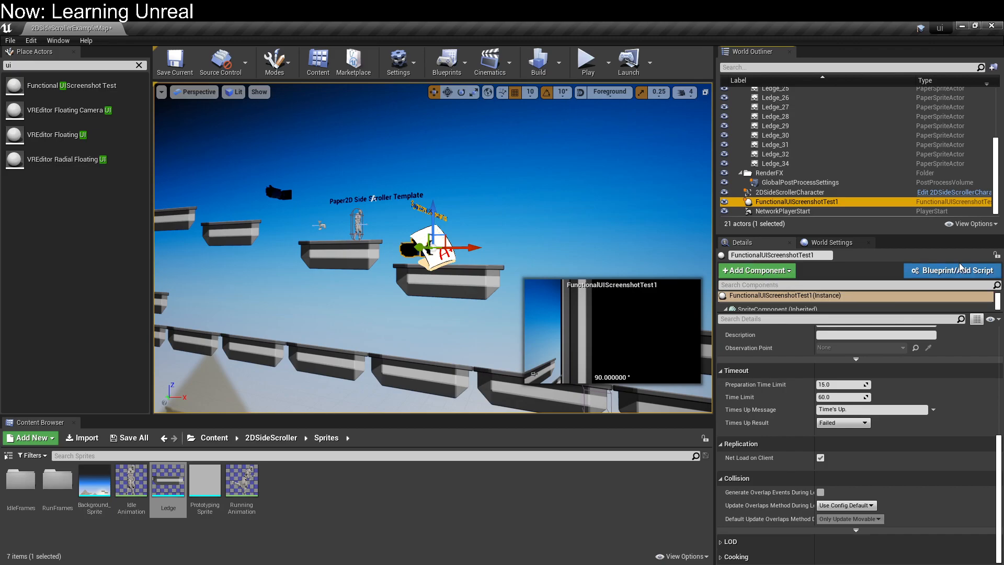
pyautogui.moveTo(851, 313); pyautogui.dragTo(851, 340)
pyautogui.click(807, 323)
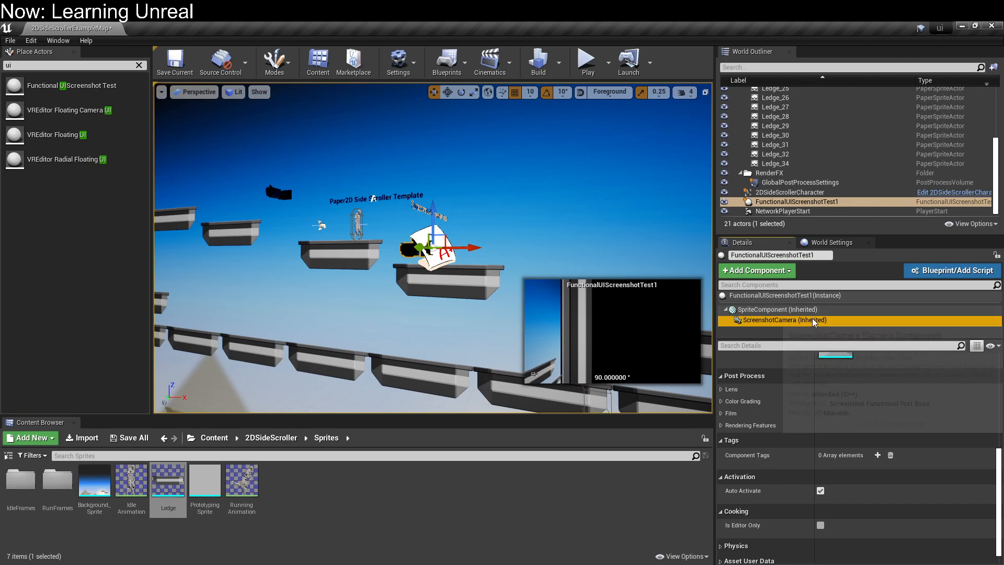
pyautogui.press('f')
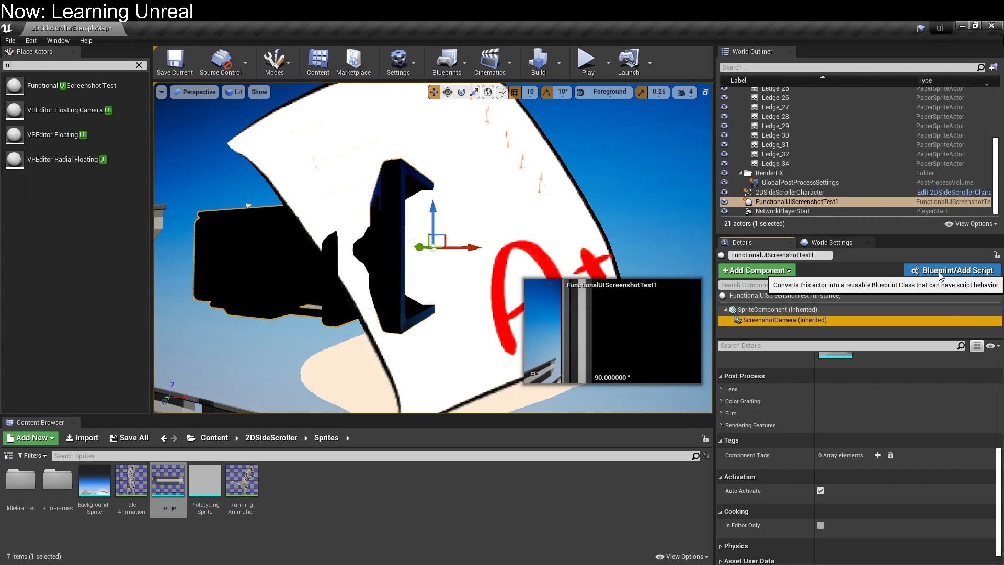
pyautogui.click(888, 310)
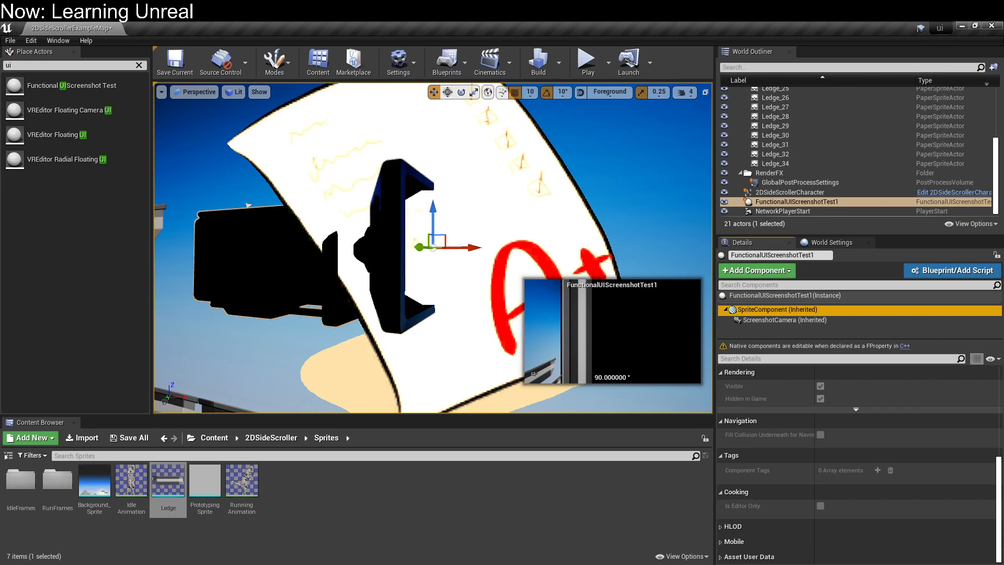
# Delete the Functional UI Screenshot Test actor from the level
pyautogui.click(852, 203)
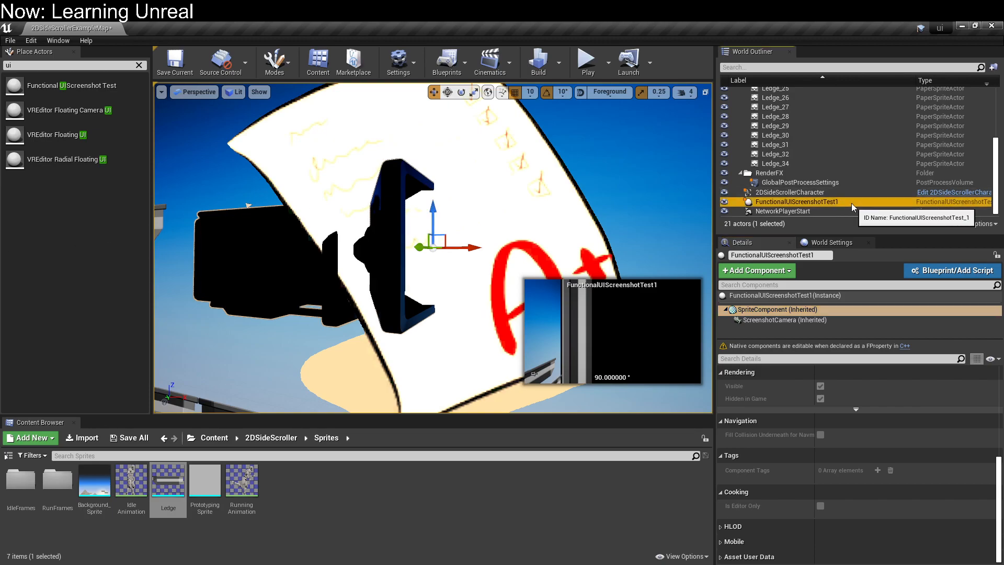
pyautogui.click(798, 212)
pyautogui.click(798, 203)
pyautogui.press('Delete')
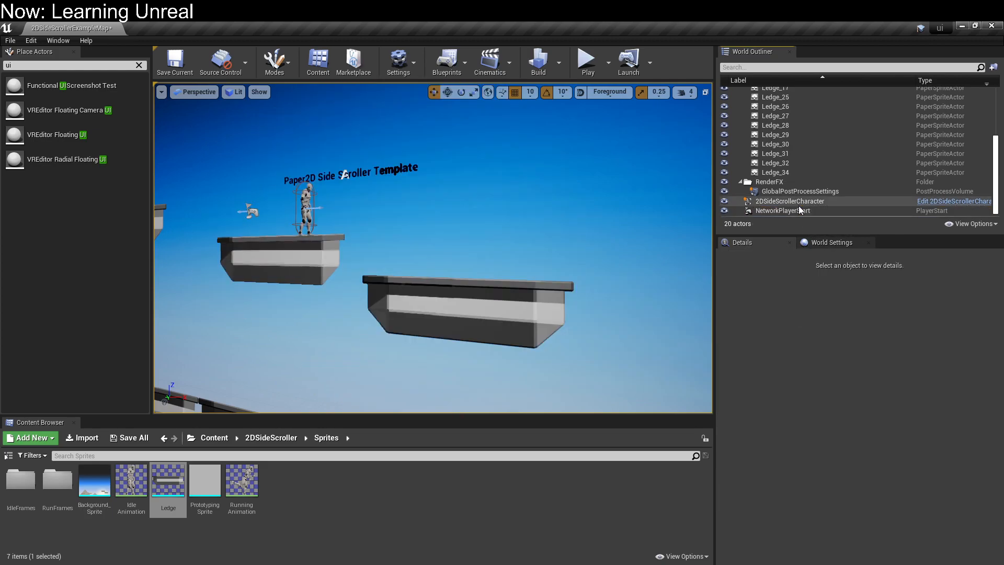
pyautogui.click(620, 58)
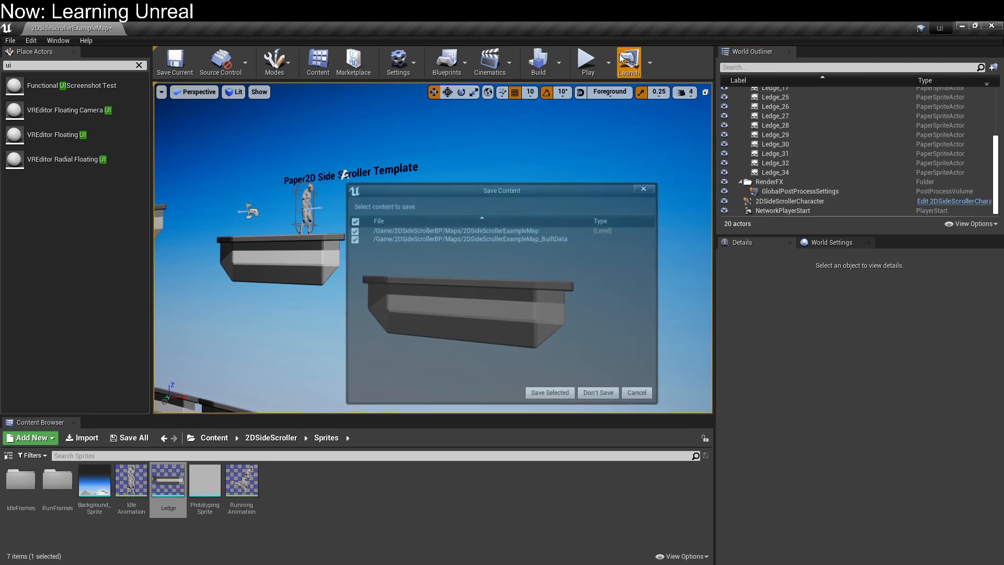
pyautogui.click(634, 391)
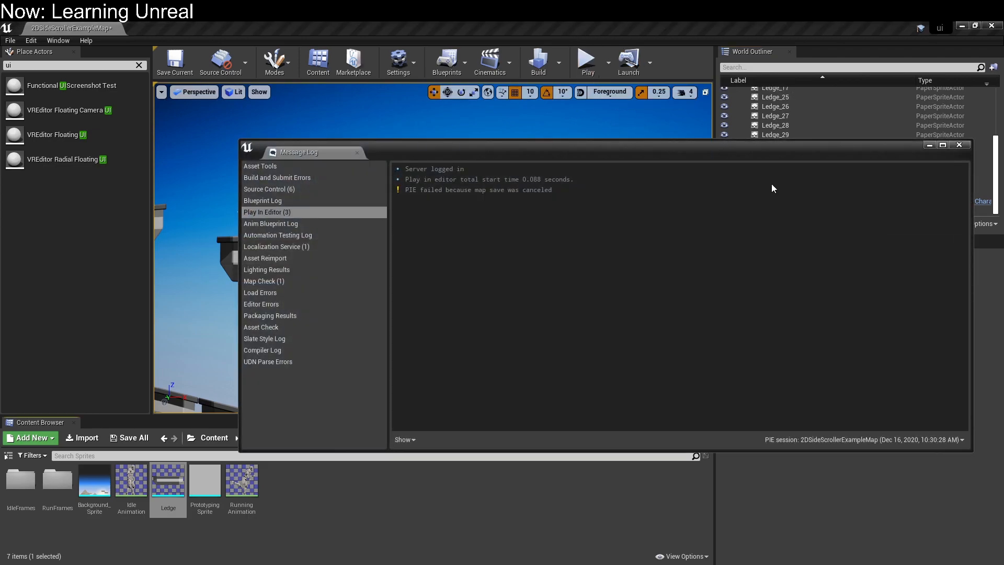
pyautogui.click(951, 147)
# Play the level, run the character off its starting ledge's right side, jump back across the ledges to the left, and stop playing
pyautogui.click(590, 59)
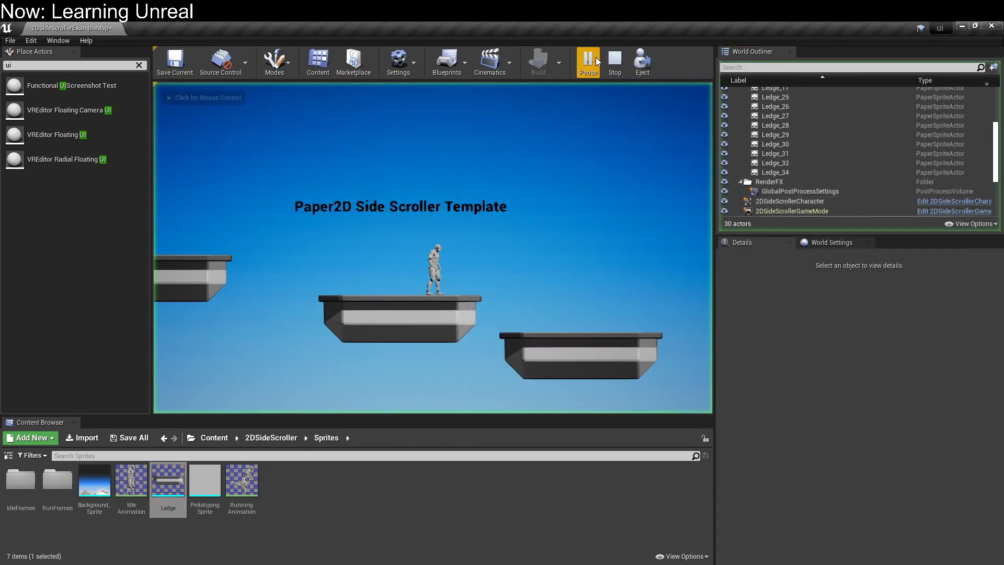
pyautogui.click(393, 239)
pyautogui.press('d')
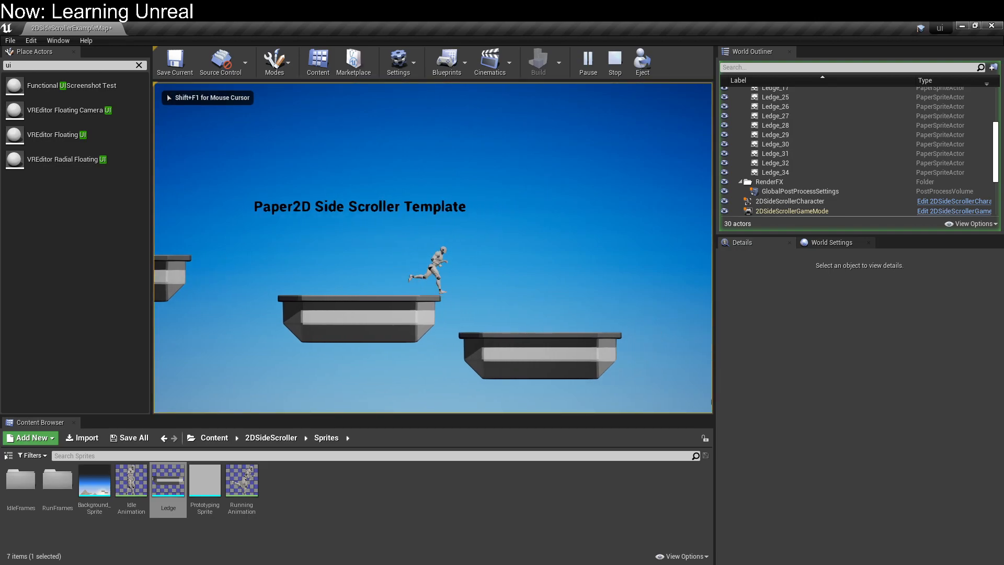
pyautogui.press('a')
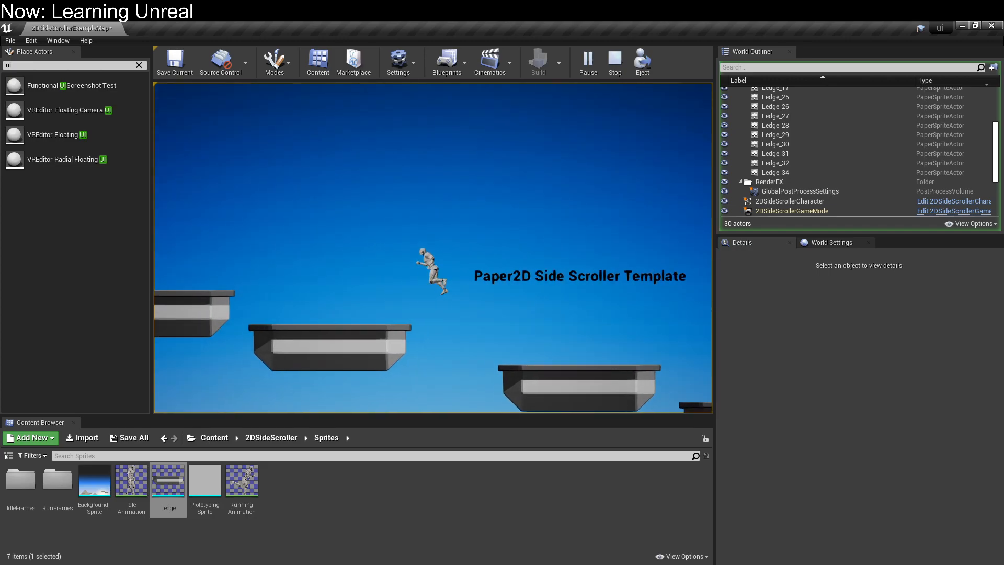
pyautogui.press('d')
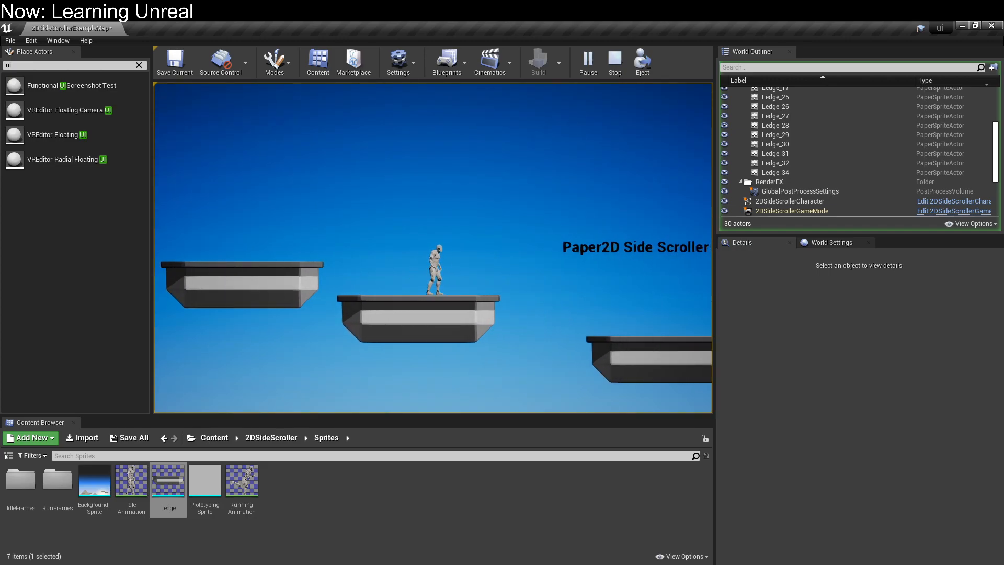
pyautogui.press('Escape')
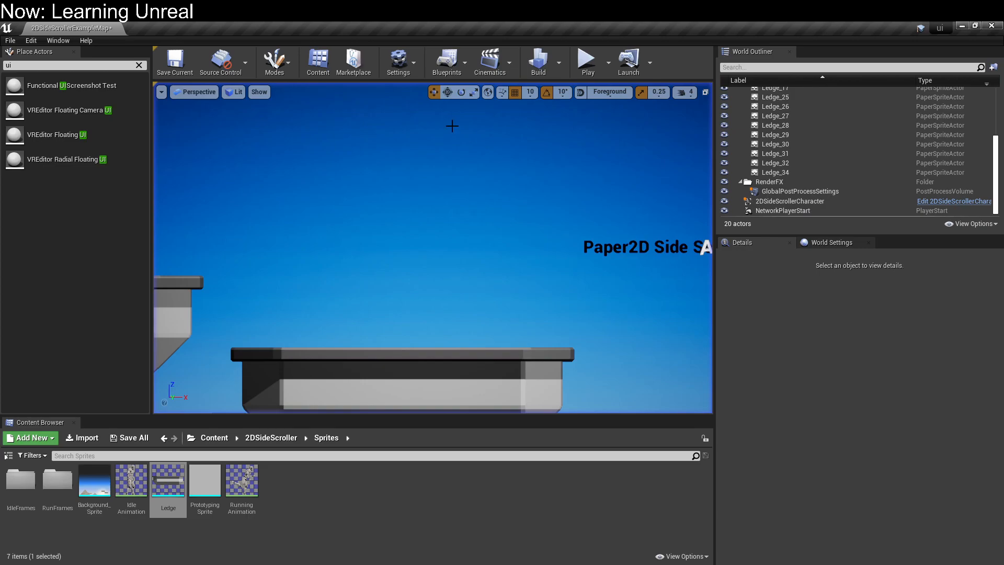
# View the whole row of ledges and the right edge wall from an oblique, distant angle
pyautogui.click(79, 65)
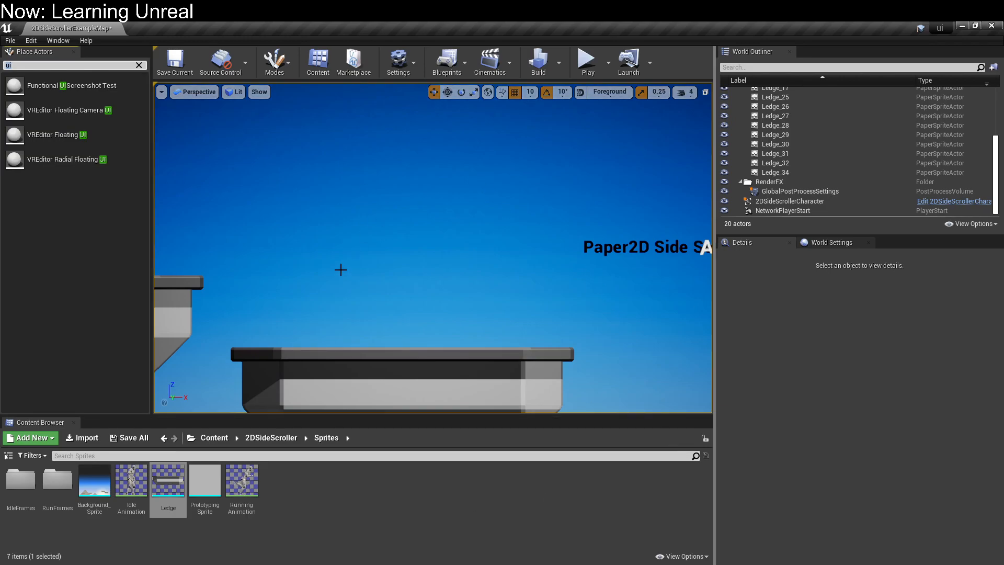
pyautogui.moveTo(340, 253); pyautogui.dragTo(345, 283, button='right')
pyautogui.press('s')
pyautogui.press('w')
pyautogui.press('d')
pyautogui.press('a')
pyautogui.press('w')
pyautogui.press('a')
pyautogui.press('s')
pyautogui.press('w')
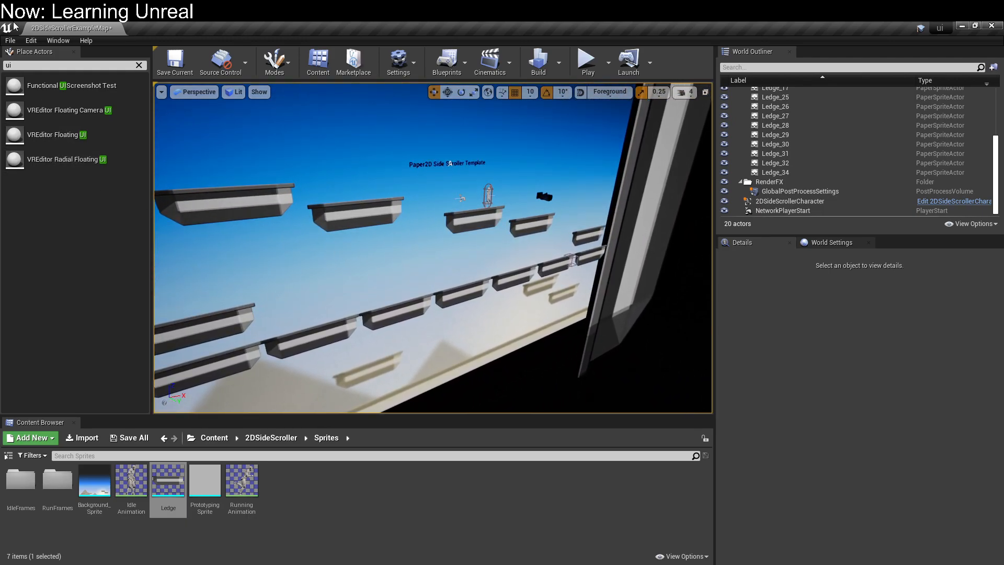
# Search the placeable actors for "hud" and for "text"
pyautogui.click(48, 66)
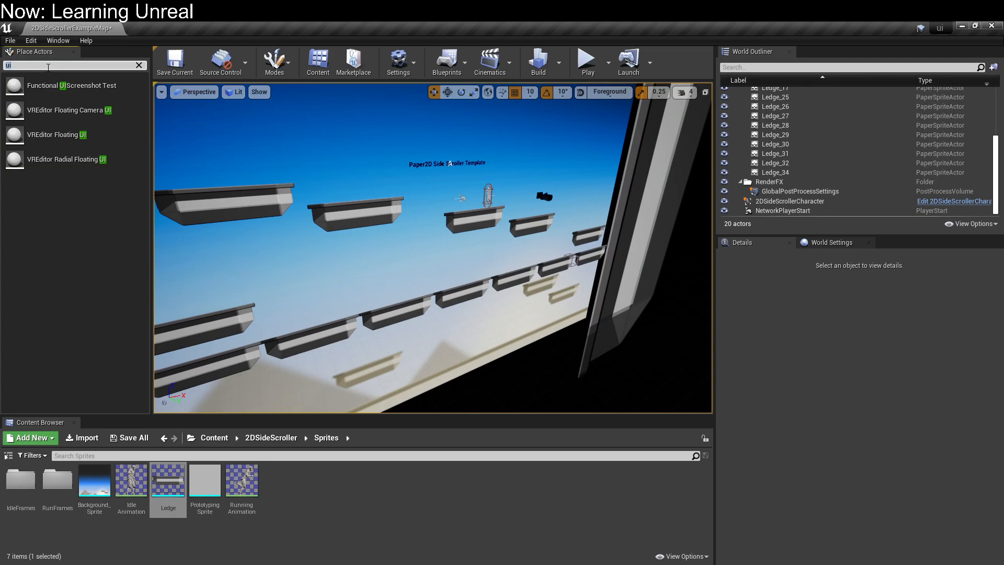
pyautogui.write('hud')
pyautogui.press('BackSpace')
pyautogui.press('BackSpace')
pyautogui.press('BackSpace')
pyautogui.write('text')
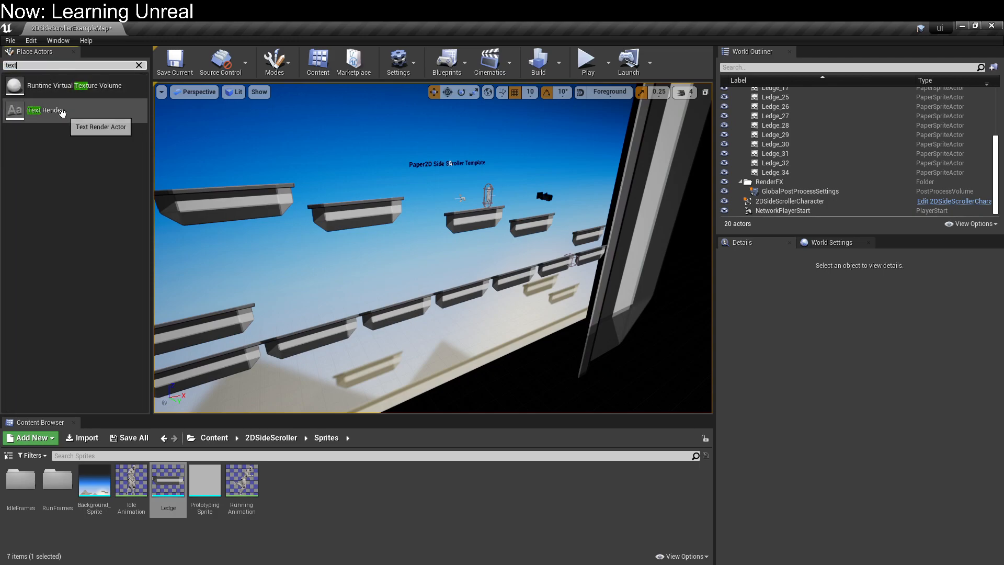
# Change the text of the TemplateLabel actor to "HAHDwhAIOUDHWUIOAHDWUAIHDAW"
pyautogui.moveTo(388, 185); pyautogui.dragTo(385, 126, button='right')
pyautogui.click(423, 229)
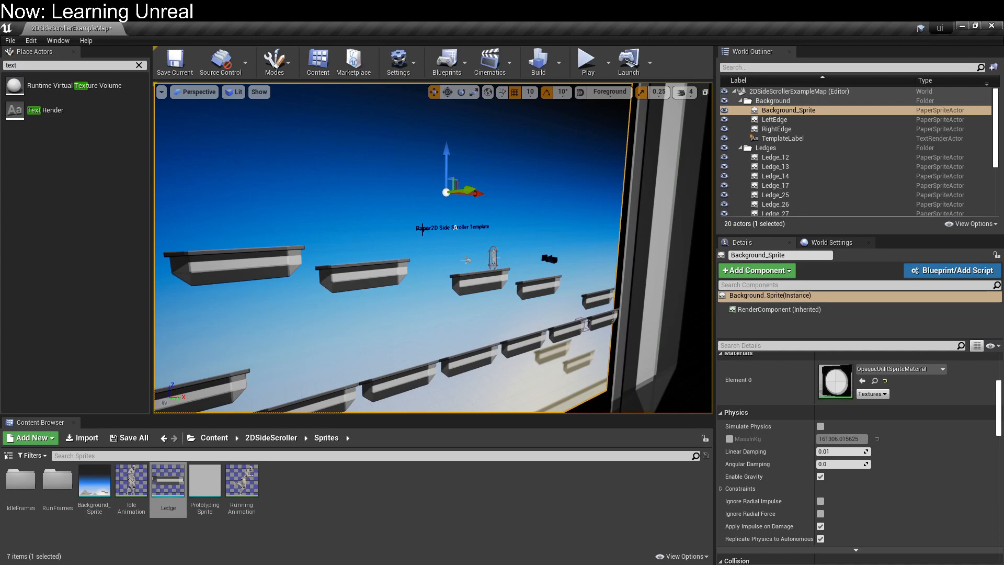
pyautogui.click(812, 138)
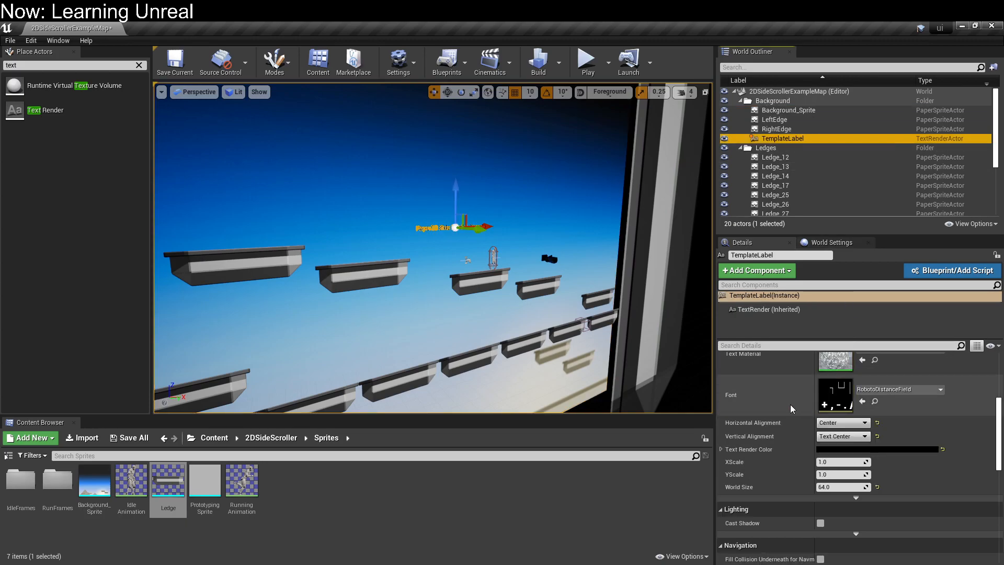
pyautogui.scroll(1, 790, 404)
pyautogui.scroll(2, 789, 388)
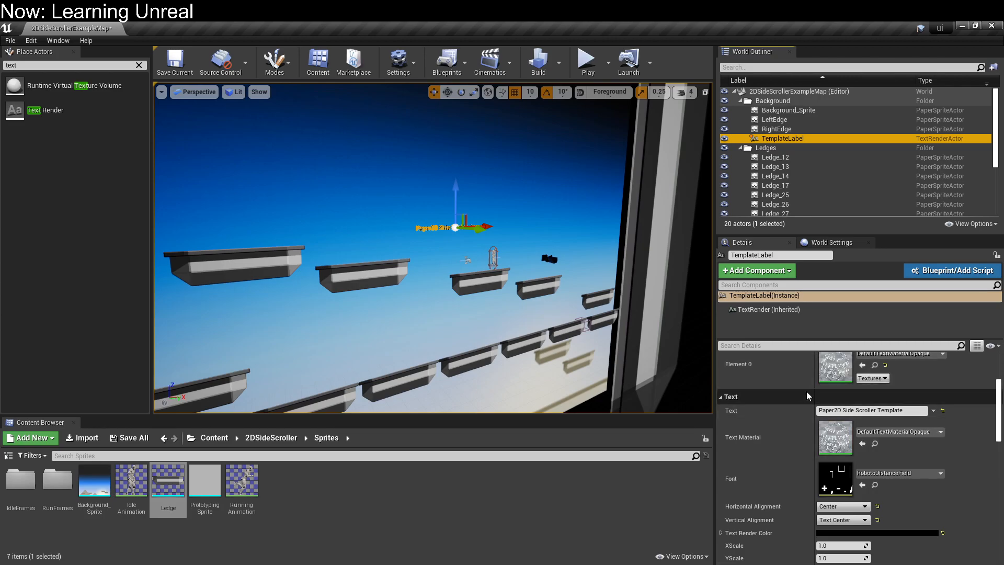
pyautogui.hotkey('ctrl', 'a')
pyautogui.write('HAHDwhAIOUDHWUIOAHDWUAIHDAW')
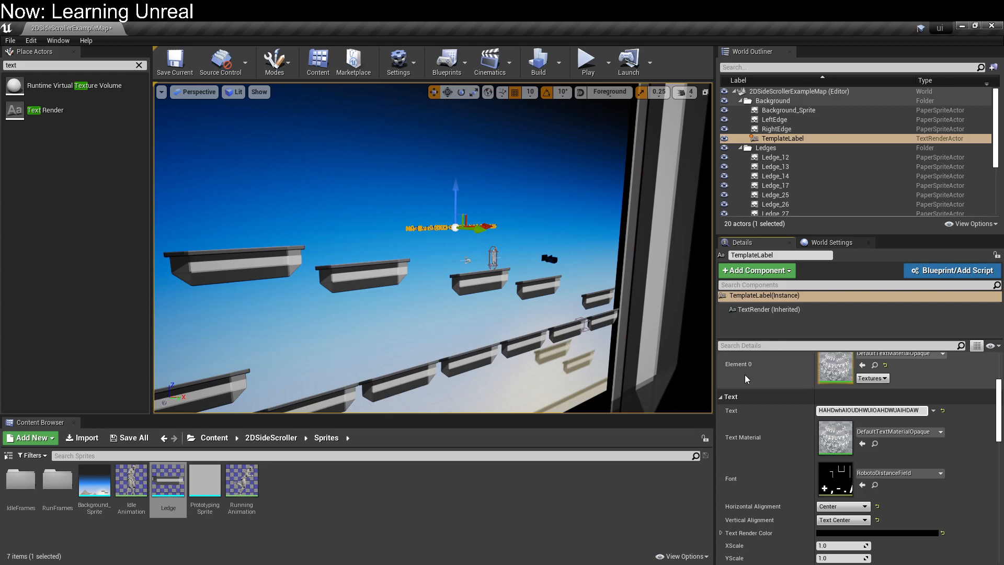
# Select the background sprite and view the edited label above the character's ledge from closer up
pyautogui.click(552, 247)
pyautogui.moveTo(551, 247); pyautogui.dragTo(518, 230, button='right')
pyautogui.press('w')
pyautogui.moveTo(452, 244); pyautogui.dragTo(399, 214, button='right')
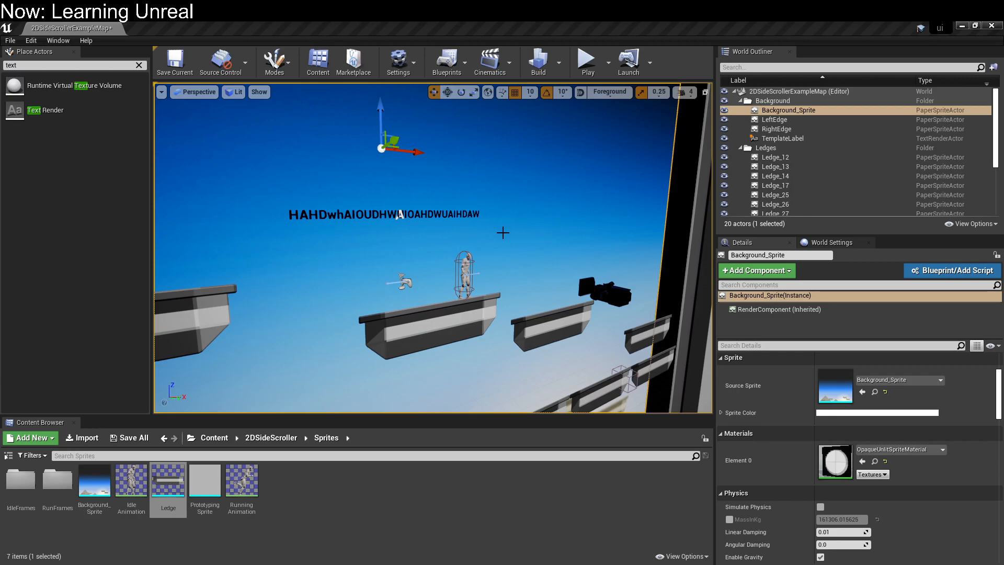
pyautogui.press('s')
pyautogui.moveTo(527, 236); pyautogui.dragTo(529, 274, button='right')
pyautogui.press('w')
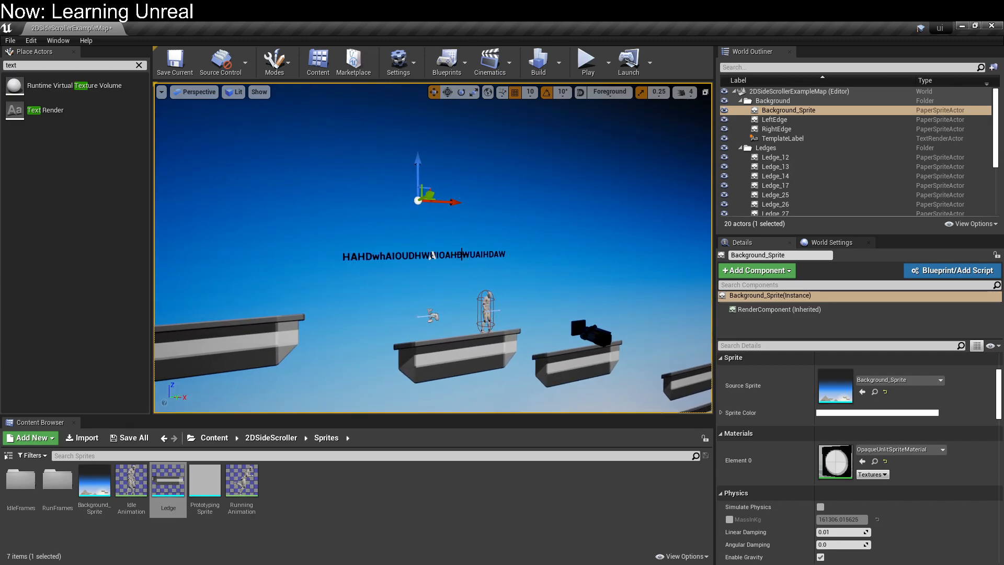
# Search the placeable actors for "can" and clear the search again
pyautogui.click(64, 64)
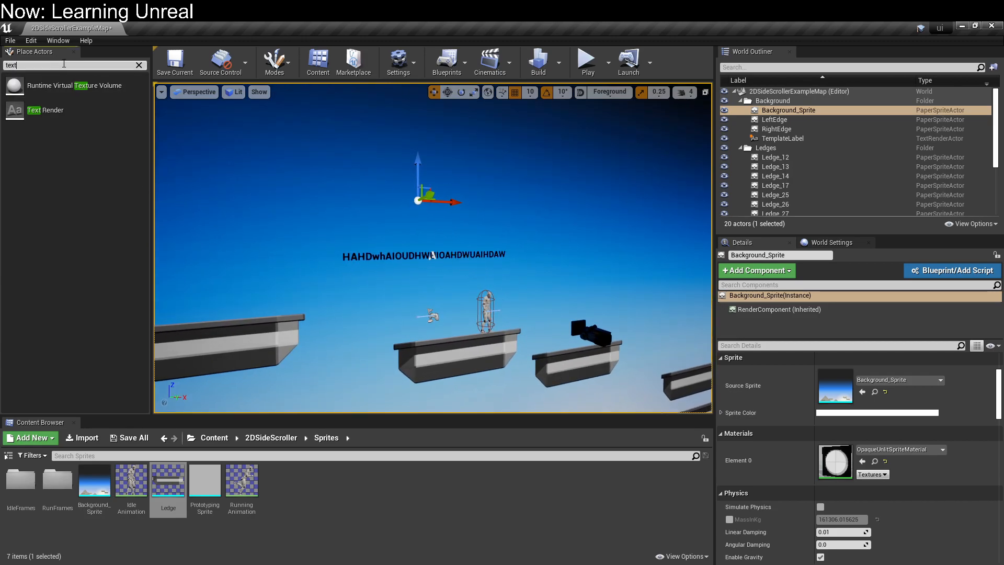
pyautogui.write('cavn')
pyautogui.press('BackSpace')
pyautogui.press('BackSpace')
pyautogui.write('n')
pyautogui.press('BackSpace')
pyautogui.press('BackSpace')
pyautogui.press('BackSpace')
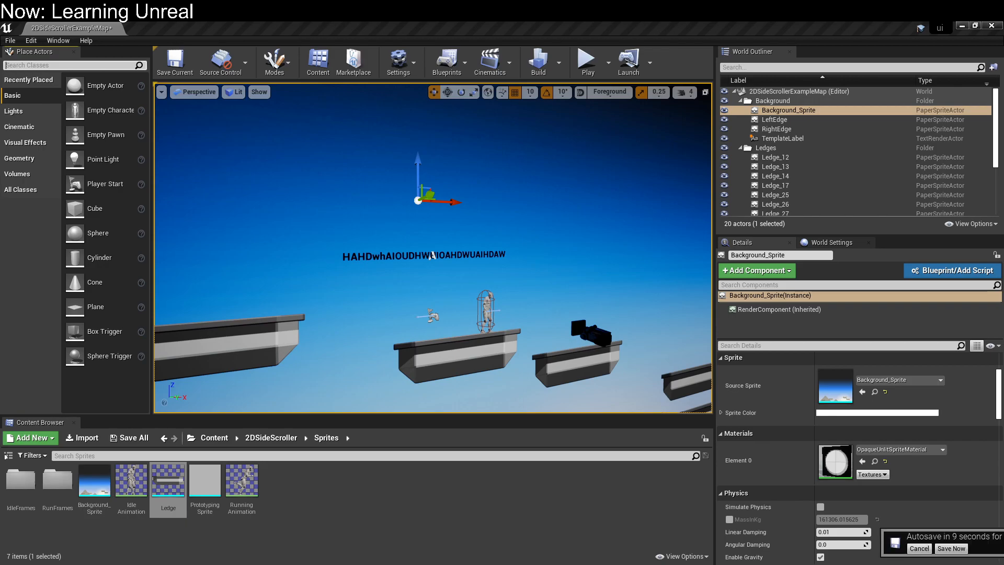
# Create a Widget Blueprint in the top-level Content folder and name it SampleUI
pyautogui.click(321, 476)
pyautogui.click(224, 440)
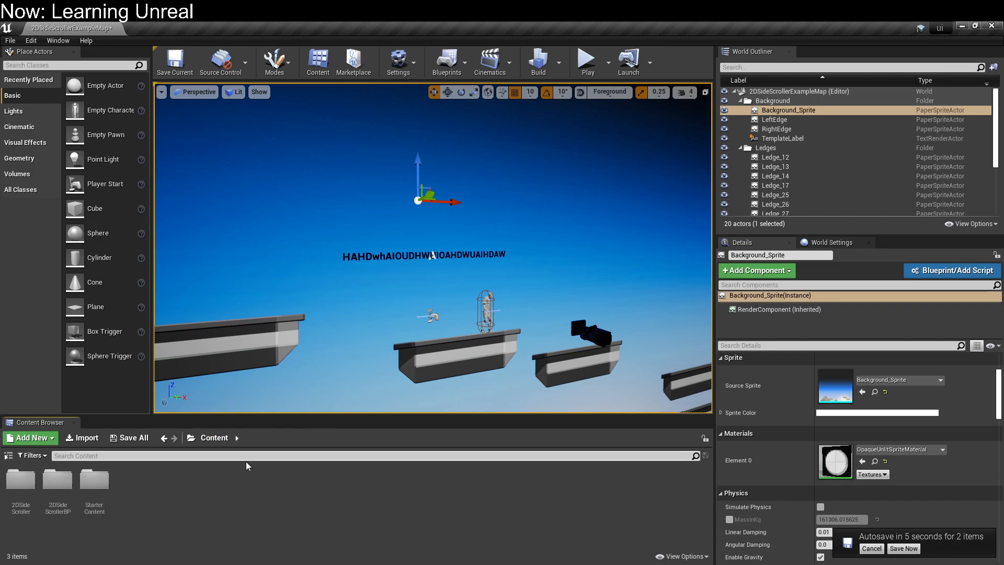
pyautogui.rightClick(212, 494)
pyautogui.moveTo(213, 488)
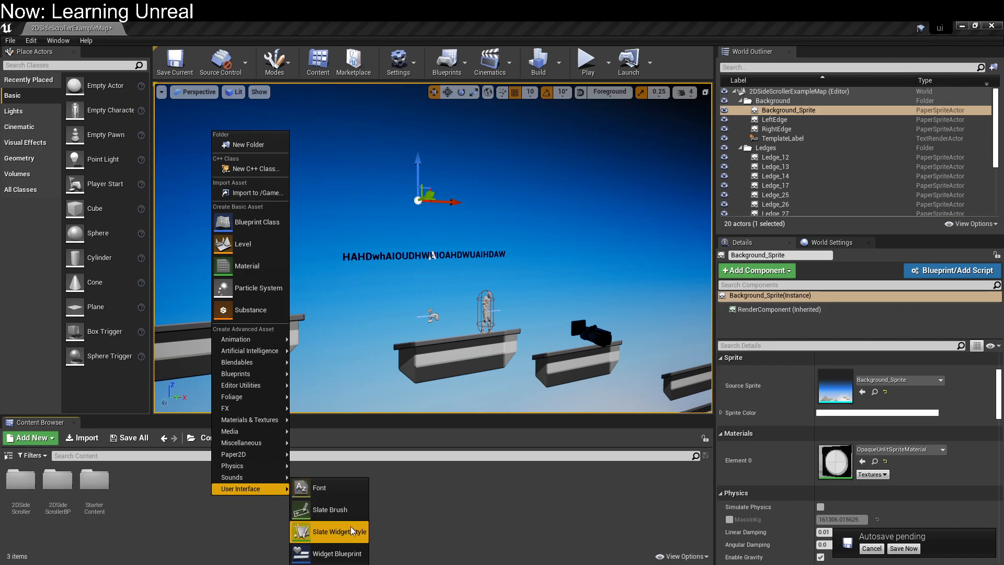
pyautogui.click(339, 553)
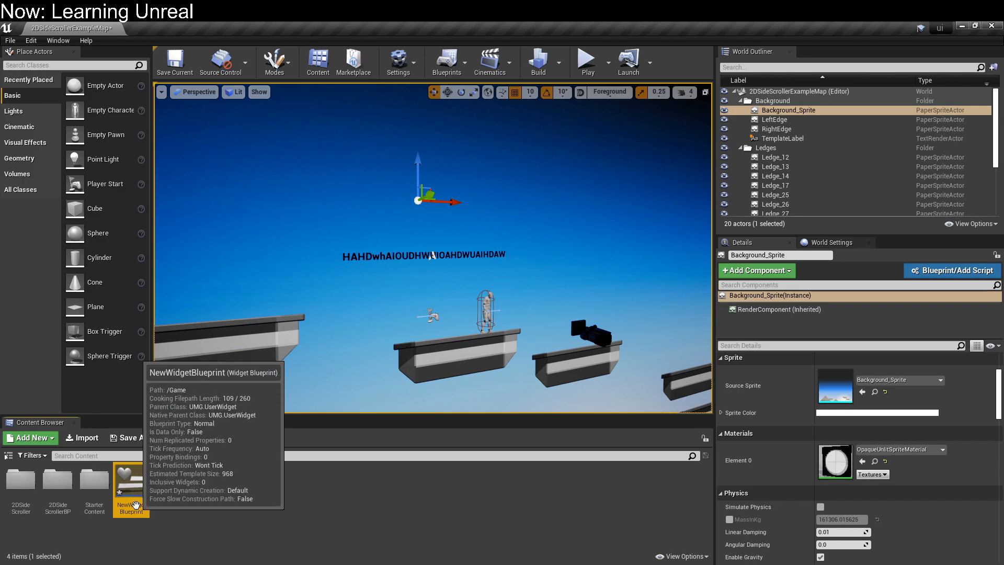
pyautogui.press('F2')
pyautogui.write('Sa')
pyautogui.write('mpleUI')
pyautogui.press('Return')
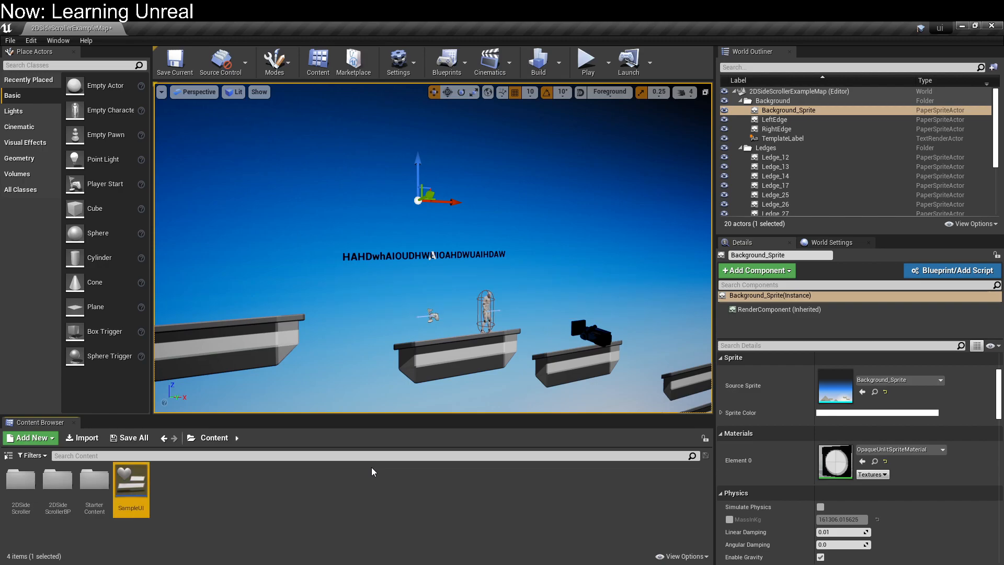
# Open the SampleUI widget blueprint, look at its event graph and return to the designer view
pyautogui.doubleClick(124, 484)
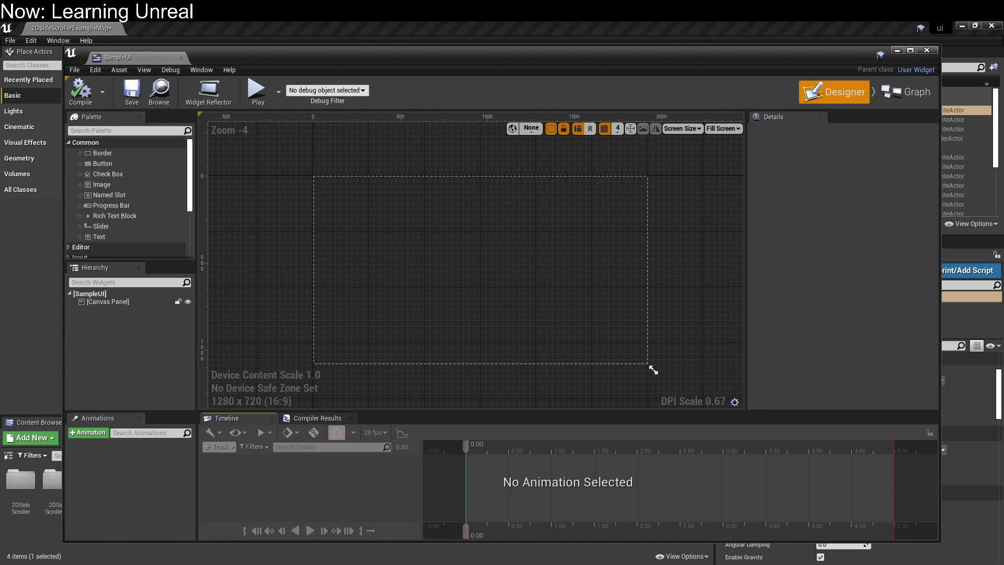
pyautogui.click(918, 95)
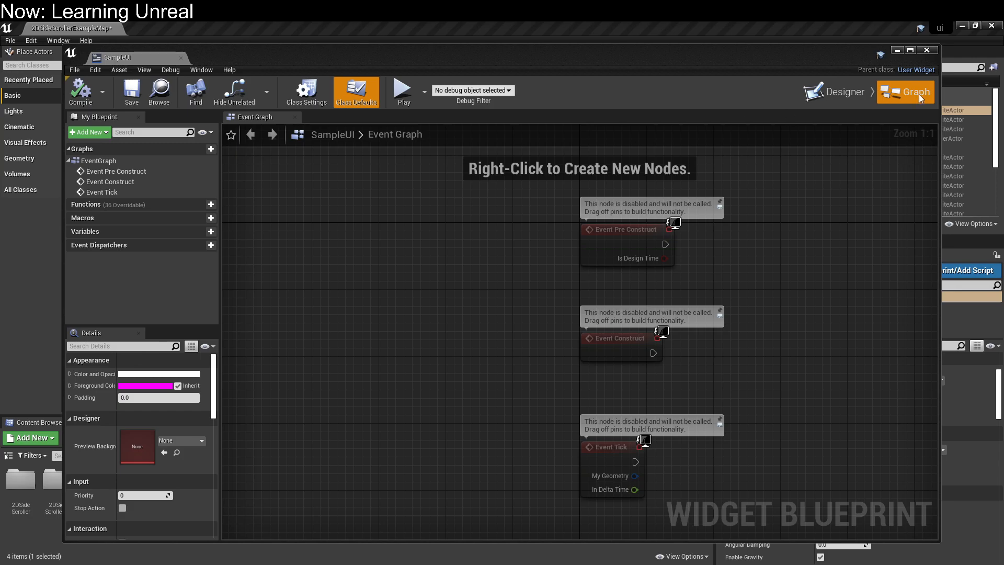
pyautogui.click(855, 92)
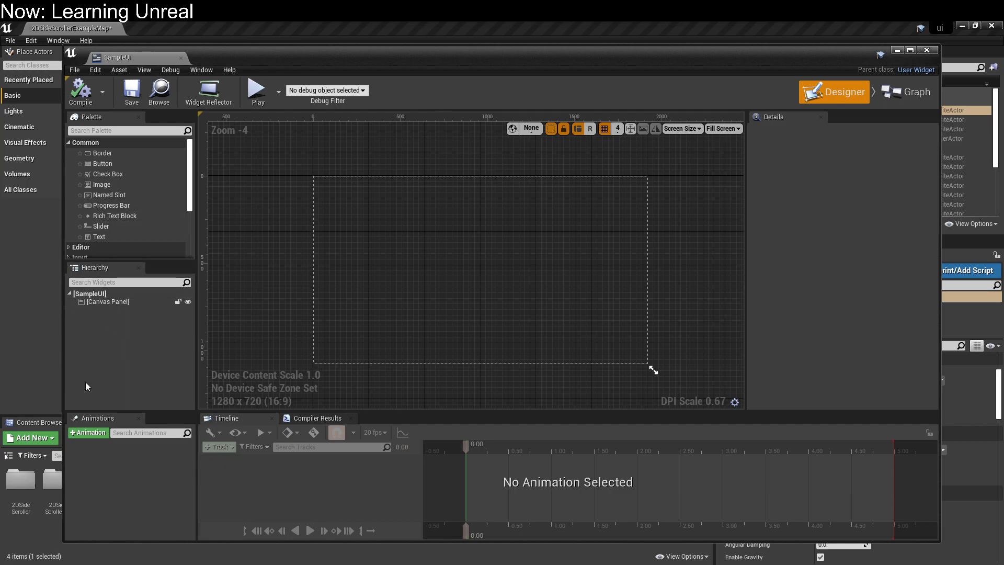
# Place a text block at about 428, 320 and a button at about 1424, 692 on the SampleUI canvas
pyautogui.moveTo(97, 240); pyautogui.dragTo(384, 230)
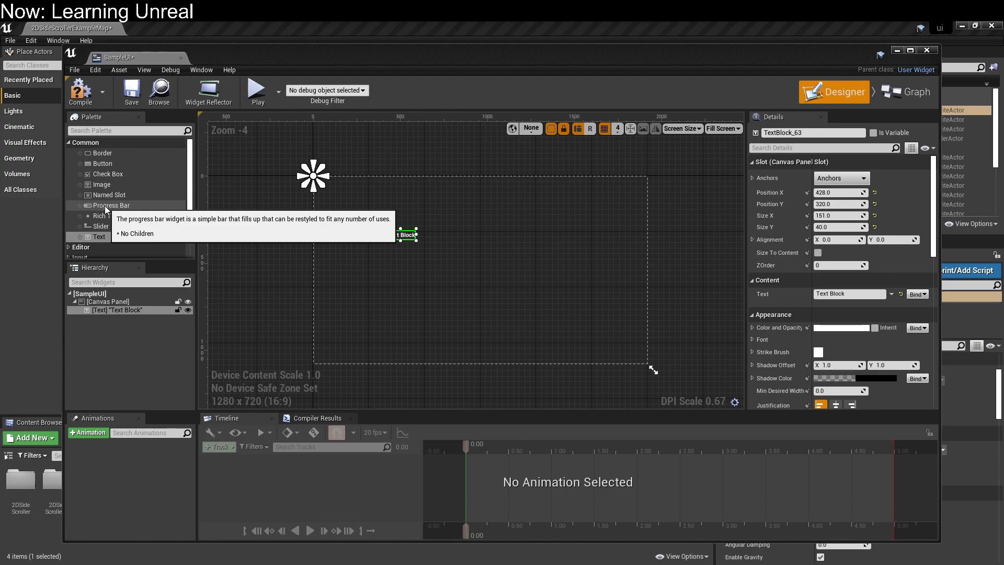
pyautogui.moveTo(89, 161); pyautogui.dragTo(561, 296)
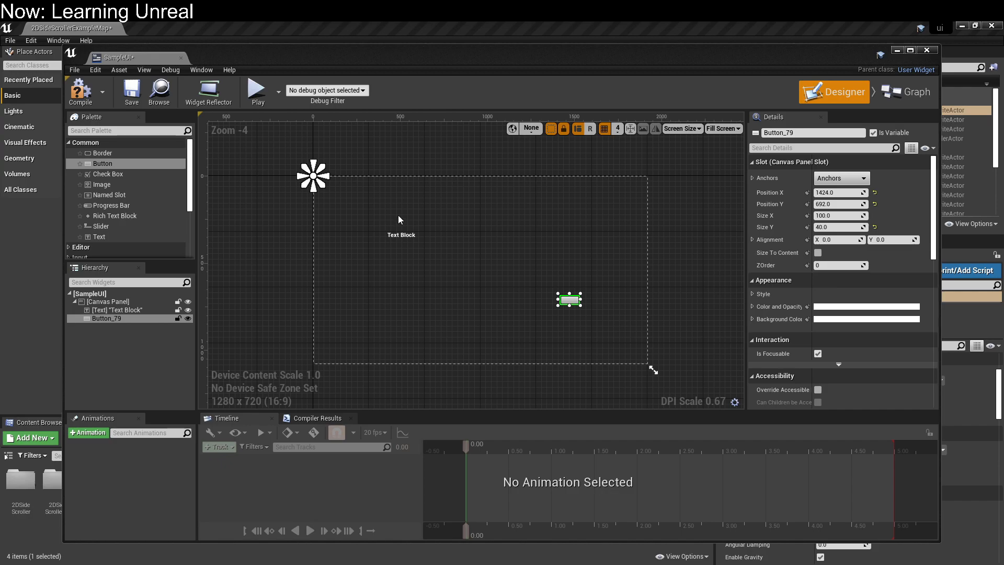
# Try the centre anchor on the text block, and settle on stretching it across the canvas's top edge with matching alignment and position
pyautogui.click(393, 233)
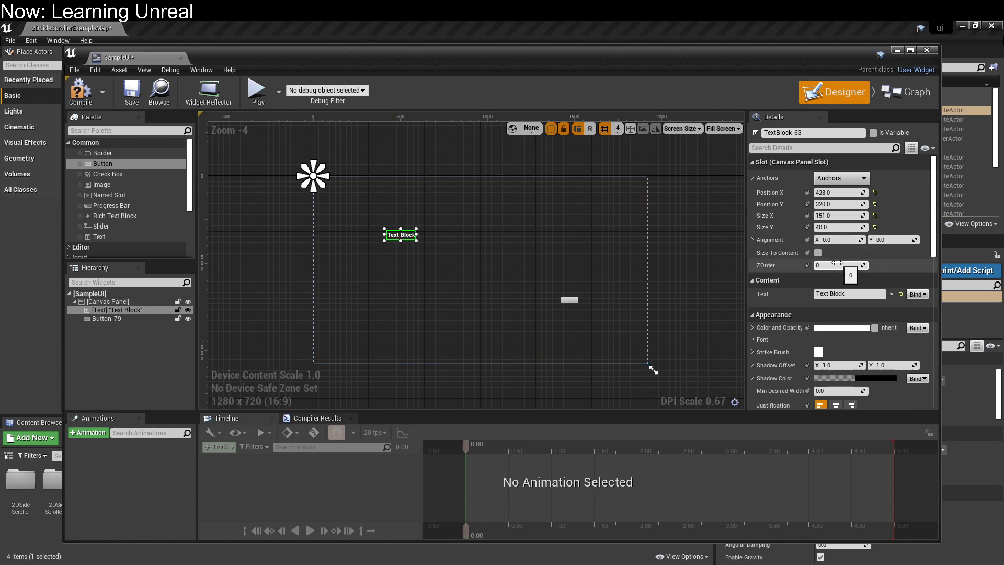
pyautogui.scroll(-3, 869, 264)
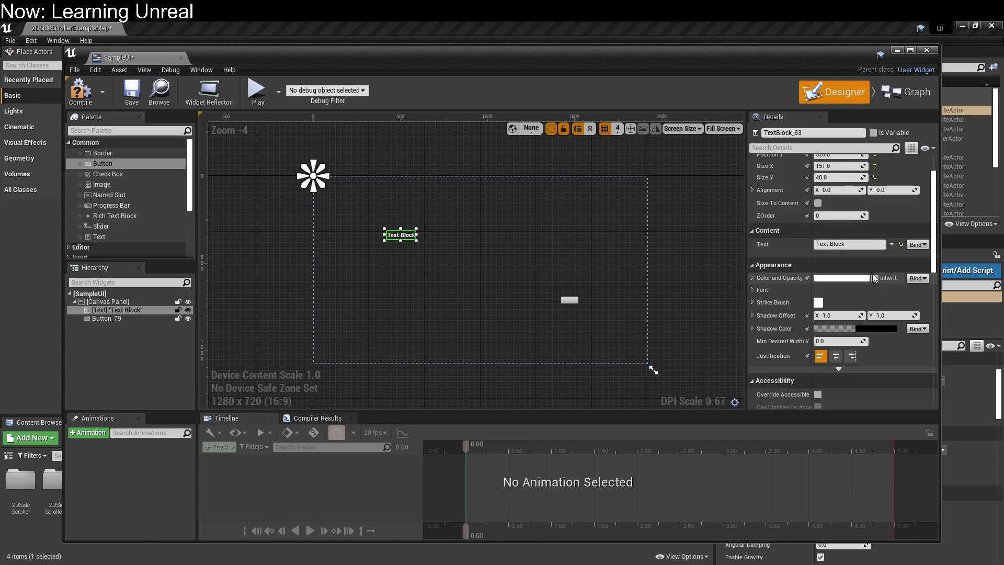
pyautogui.scroll(3, 872, 274)
pyautogui.click(829, 178)
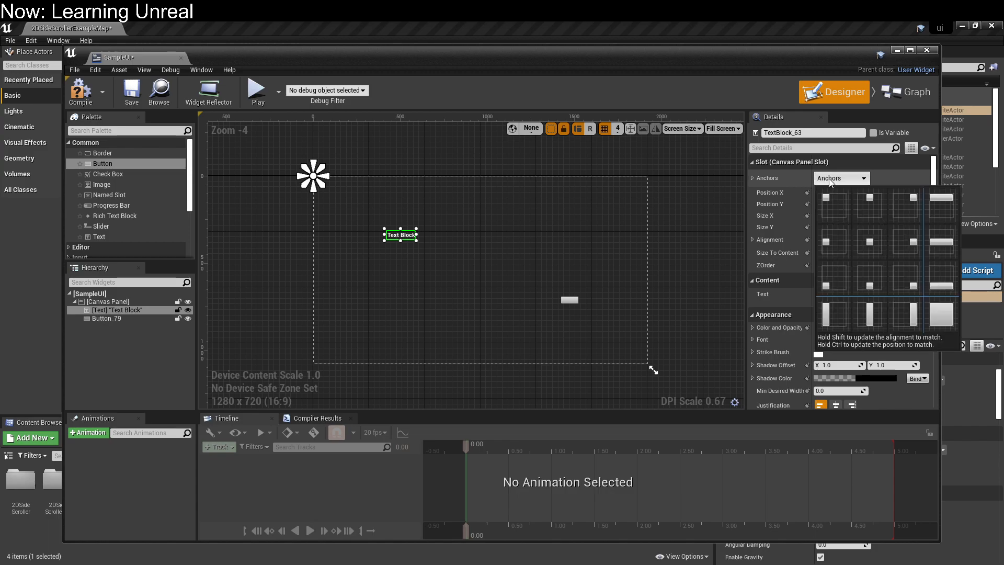
pyautogui.click(865, 245)
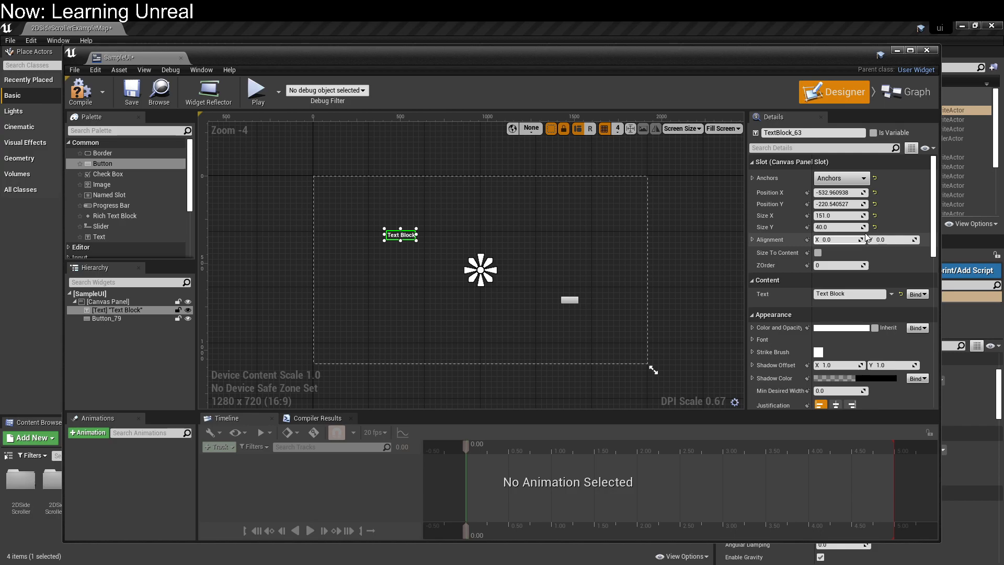
pyautogui.click(839, 179)
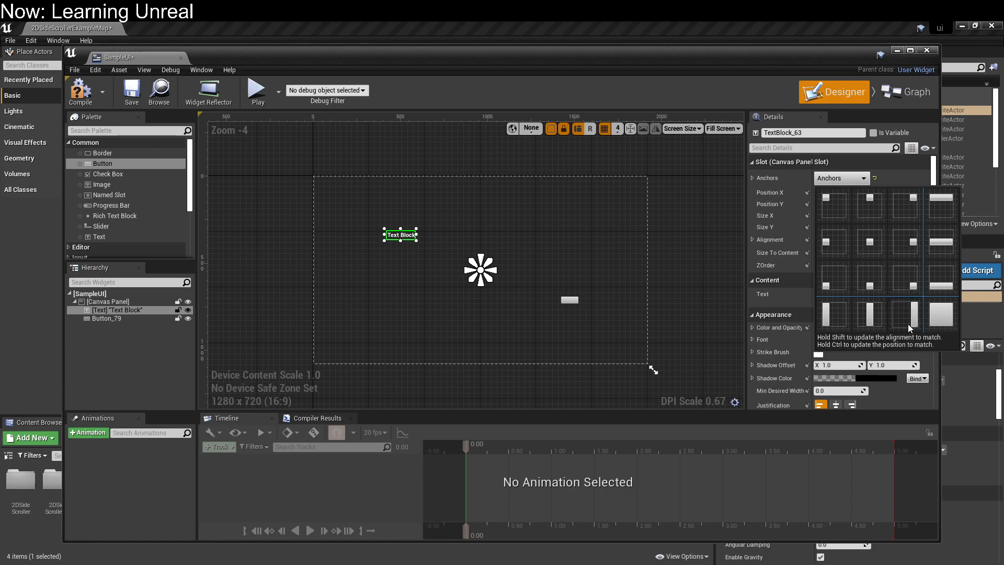
pyautogui.click(939, 202)
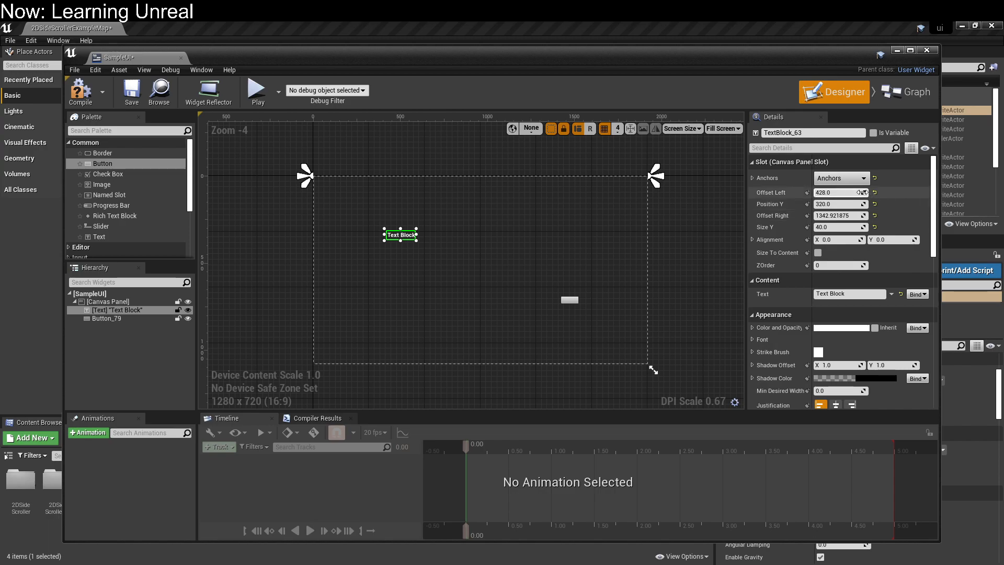
pyautogui.click(847, 179)
pyautogui.keyDown('ctrl'); pyautogui.keyDown('shift'); pyautogui.click(937, 208); pyautogui.keyUp('shift'); pyautogui.keyUp('ctrl')
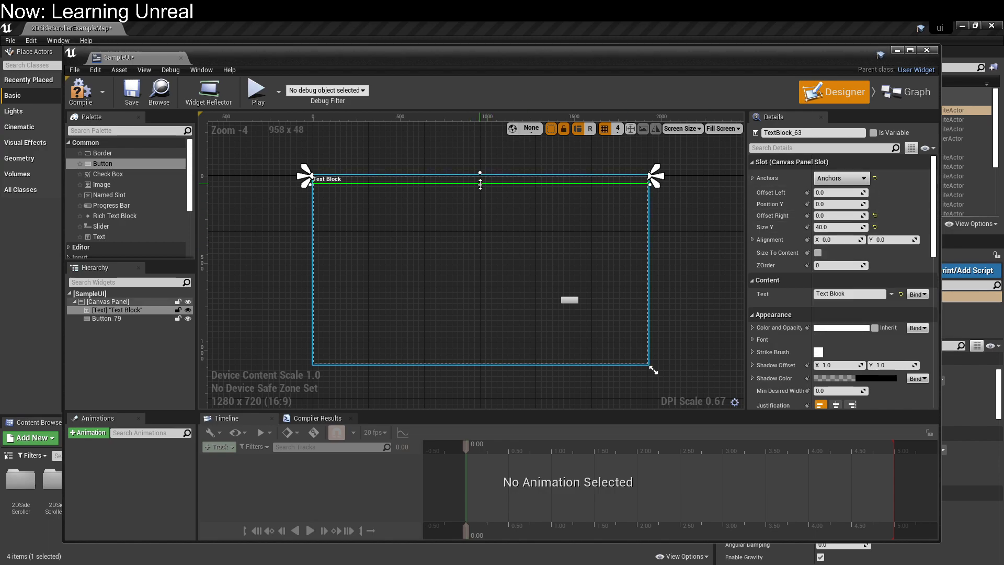
# Increase the text block's height to about 61, and set its left and right offsets to 50 and its Y position to 100
pyautogui.moveTo(480, 184)
pyautogui.mouseDown()
pyautogui.moveTo(479, 227)
pyautogui.moveTo(482, 188)
pyautogui.mouseUp()
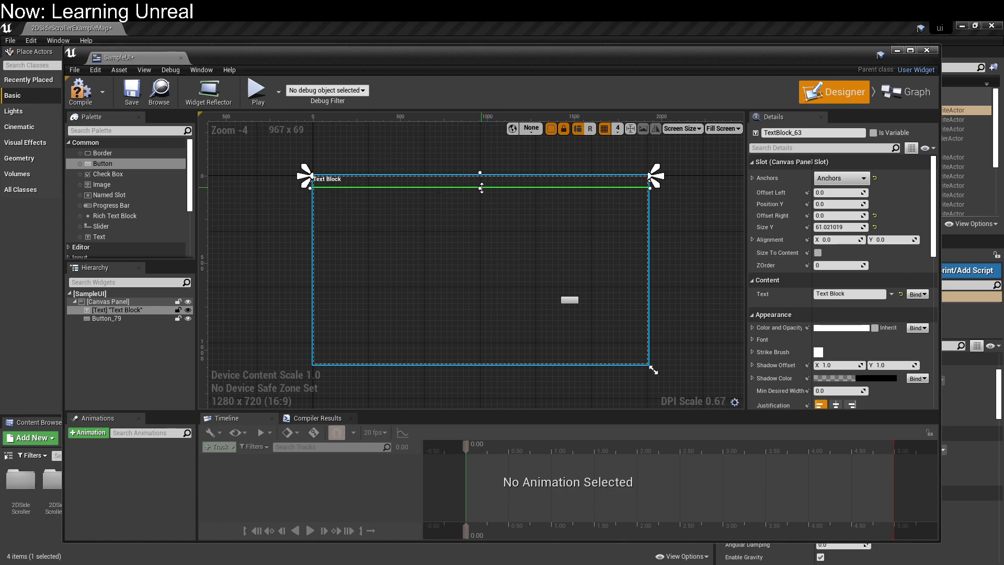
pyautogui.click(832, 194)
pyautogui.write('50')
pyautogui.press('Tab')
pyautogui.press('Tab')
pyautogui.write('50')
pyautogui.press('Tab')
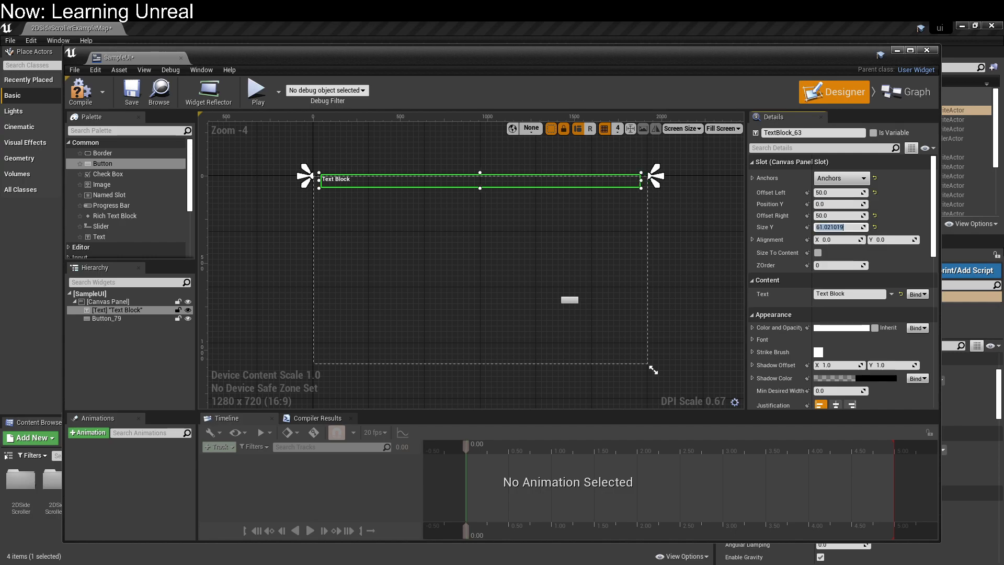
pyautogui.hotkey('shift', 'Tab')
pyautogui.hotkey('shift', 'Tab')
pyautogui.write('100')
pyautogui.press('Tab')
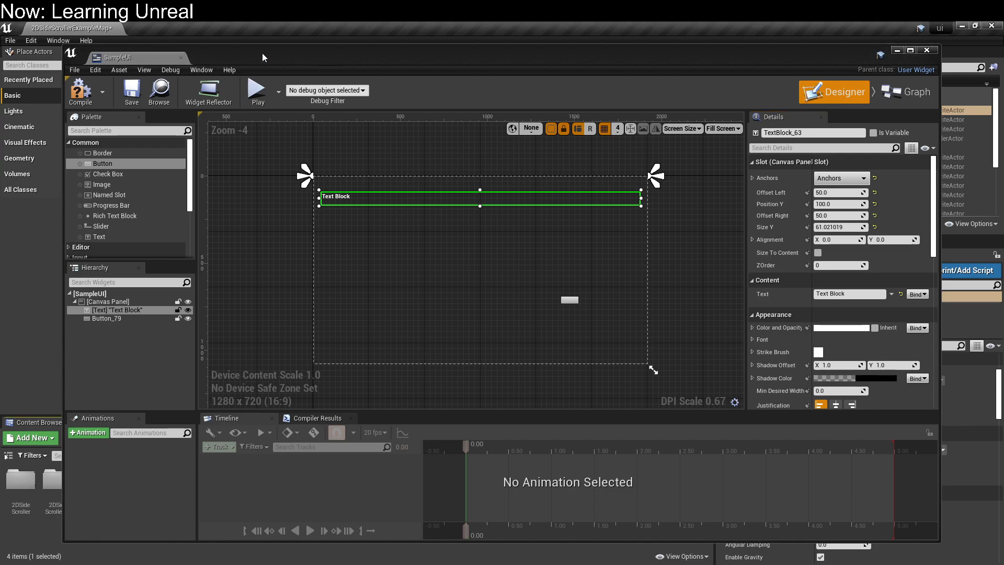
# Return to the level editor and open the level blueprint of 2DSideScrollerExampleMap
pyautogui.moveTo(501, 52); pyautogui.dragTo(0, 256)
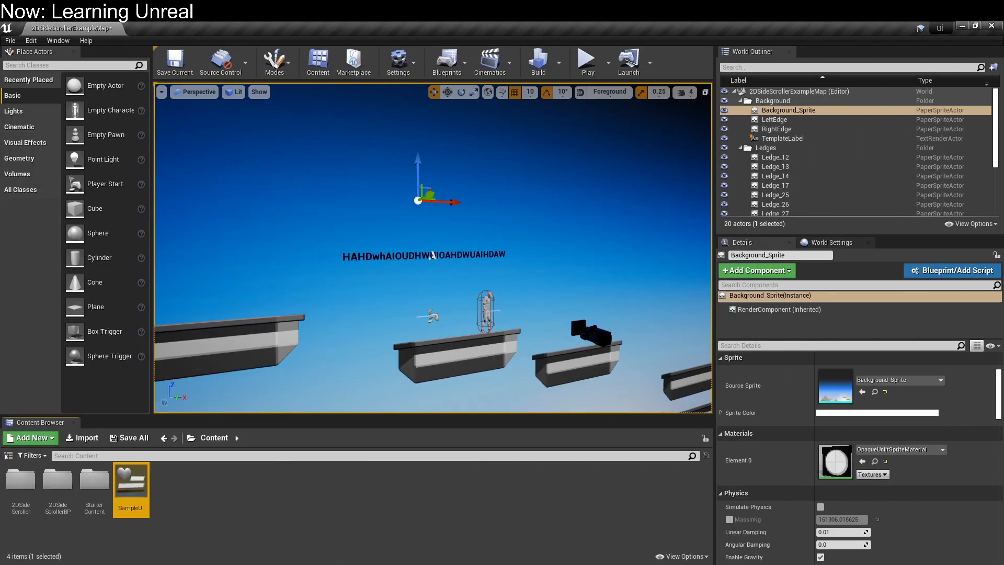
pyautogui.click(459, 33)
pyautogui.moveTo(464, 187); pyautogui.dragTo(450, 201, button='right')
pyautogui.press('s')
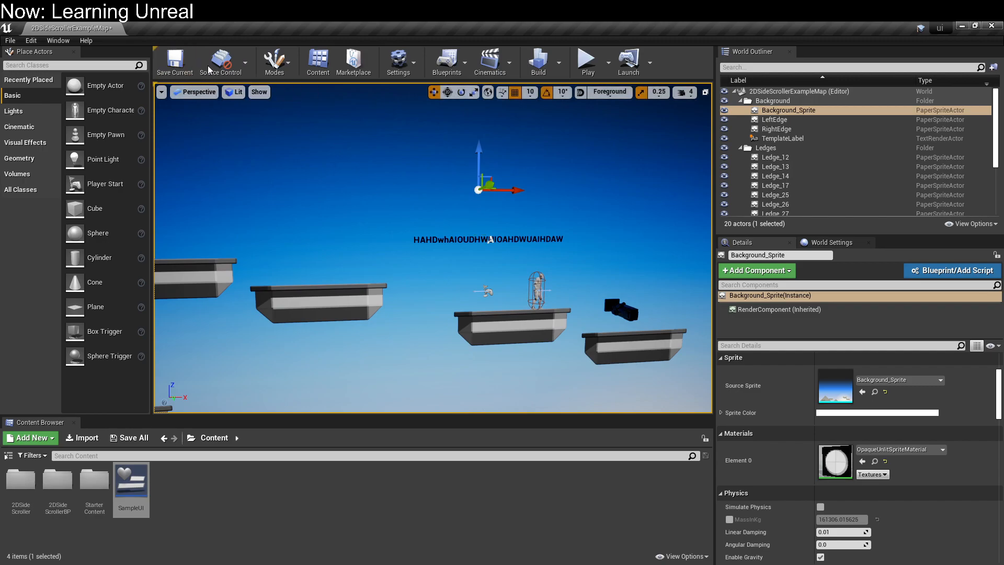
pyautogui.click(466, 67)
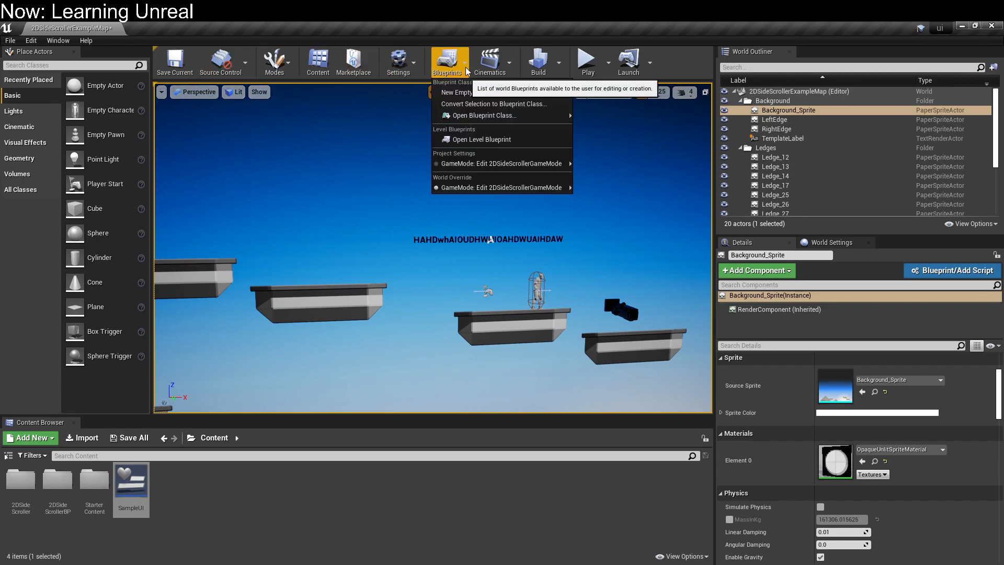
pyautogui.click(487, 138)
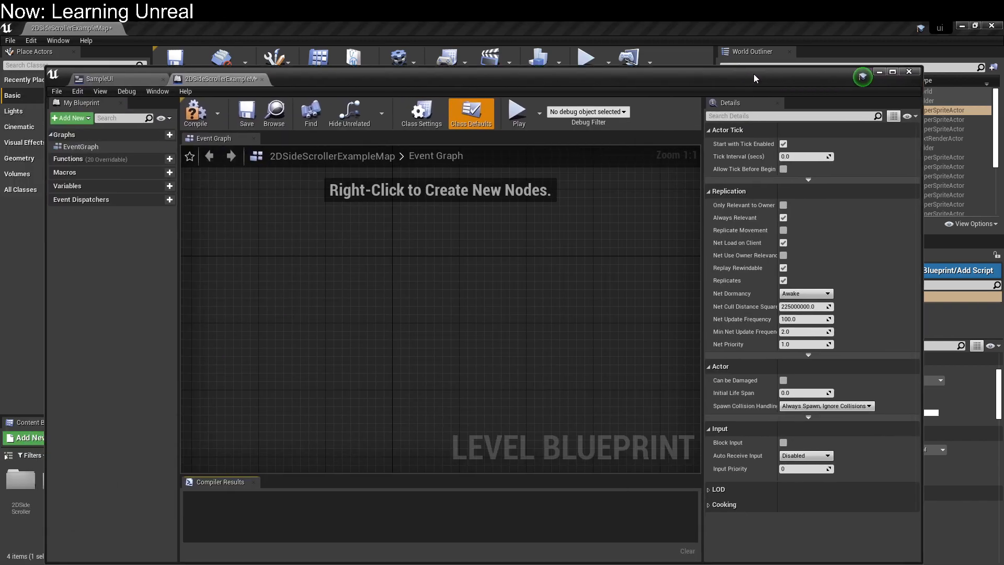
# Bring up the Level Blueprint walkthrough and dismiss it
pyautogui.moveTo(754, 74); pyautogui.dragTo(749, 60)
pyautogui.click(855, 58)
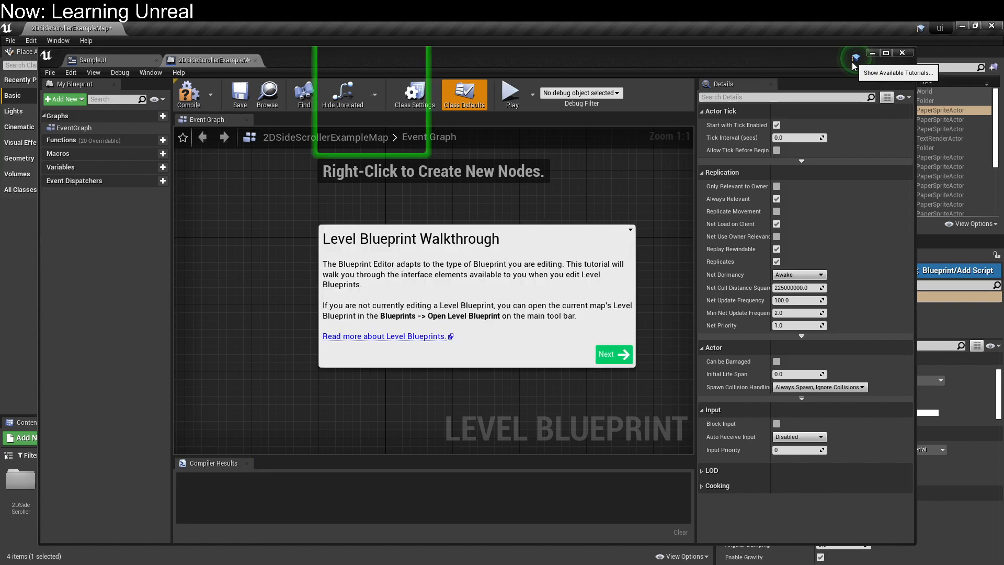
pyautogui.click(635, 228)
pyautogui.click(648, 238)
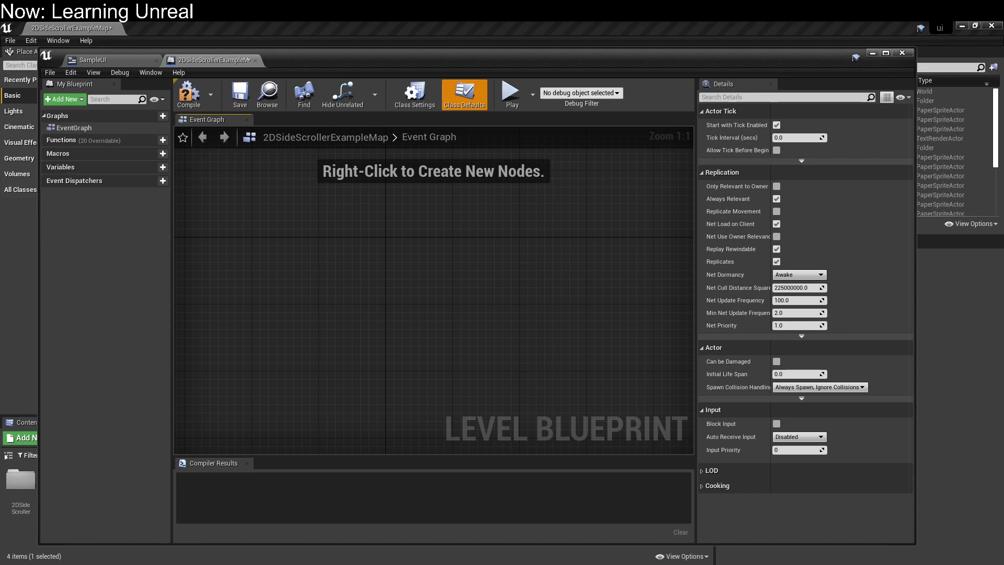
# Add a Create Widget node to the level blueprint's event graph and set its class to SampleUI
pyautogui.rightClick(323, 301)
pyautogui.write('create w')
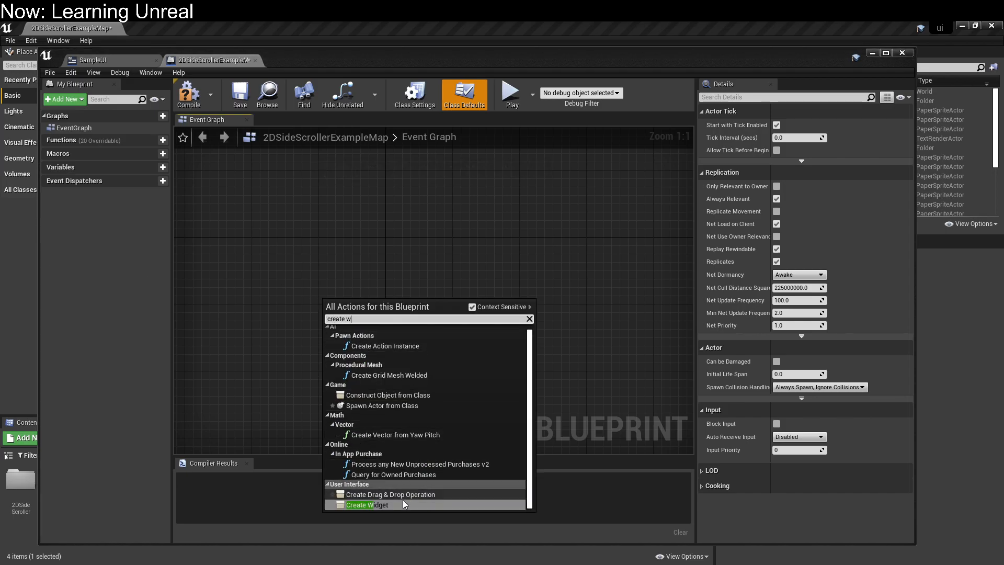
pyautogui.click(401, 503)
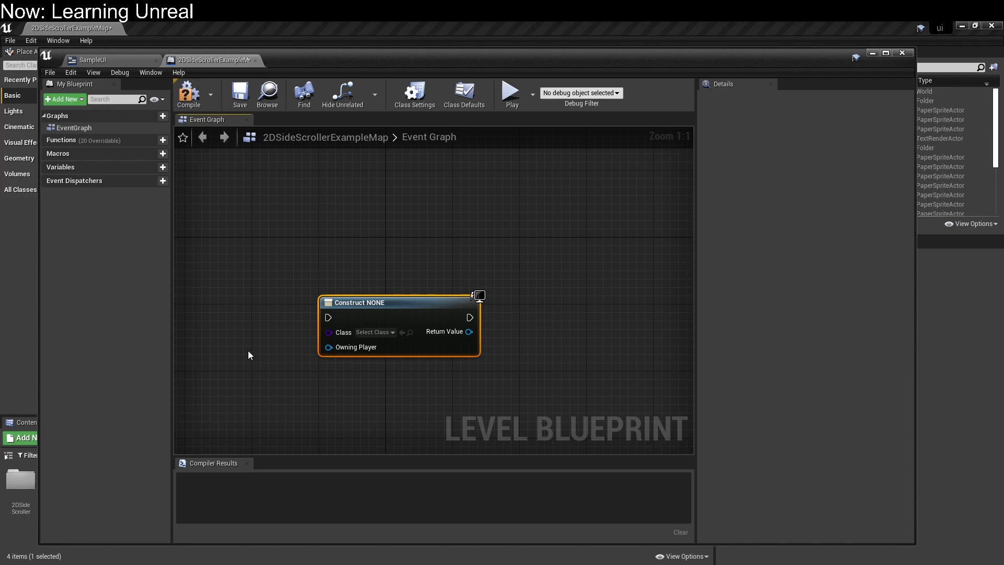
pyautogui.click(391, 333)
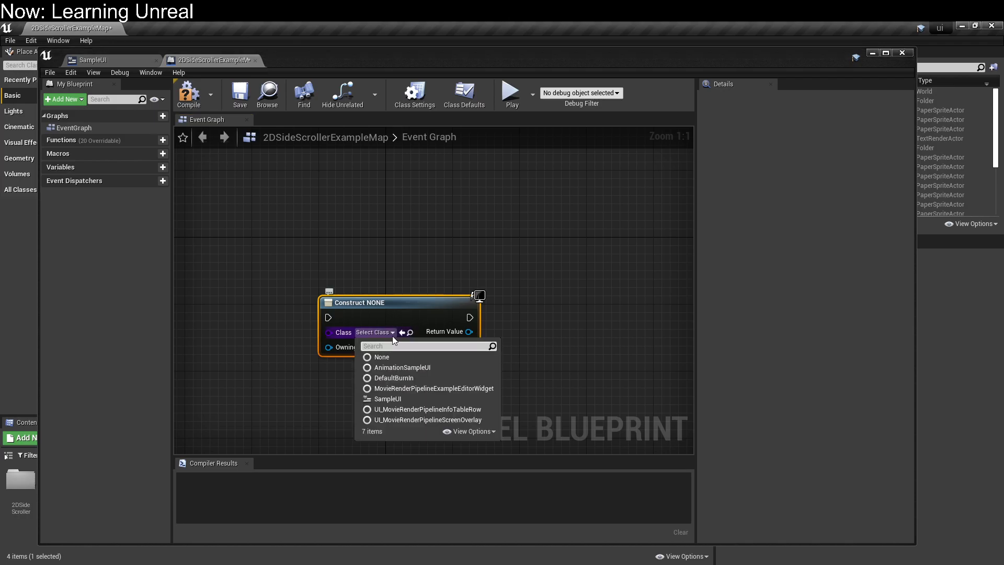
pyautogui.click(394, 398)
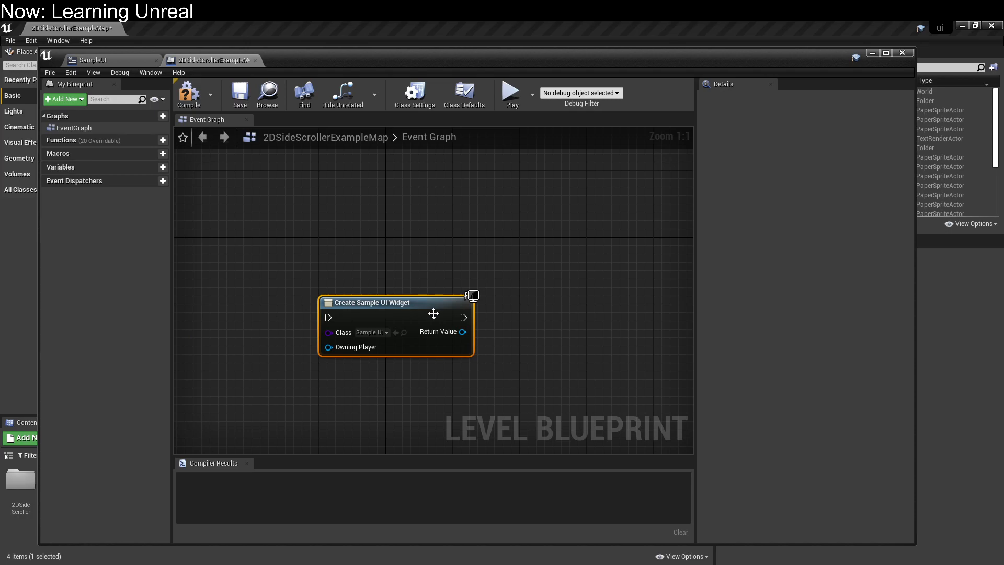
# Promote the Create Widget node's return value to a variable named SampleUI
pyautogui.rightClick(463, 333)
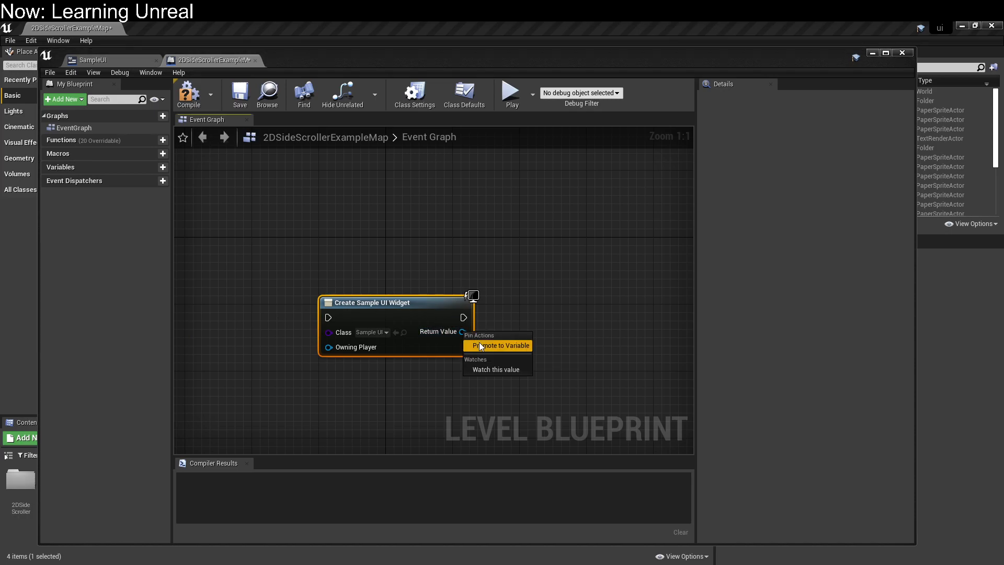
pyautogui.click(480, 345)
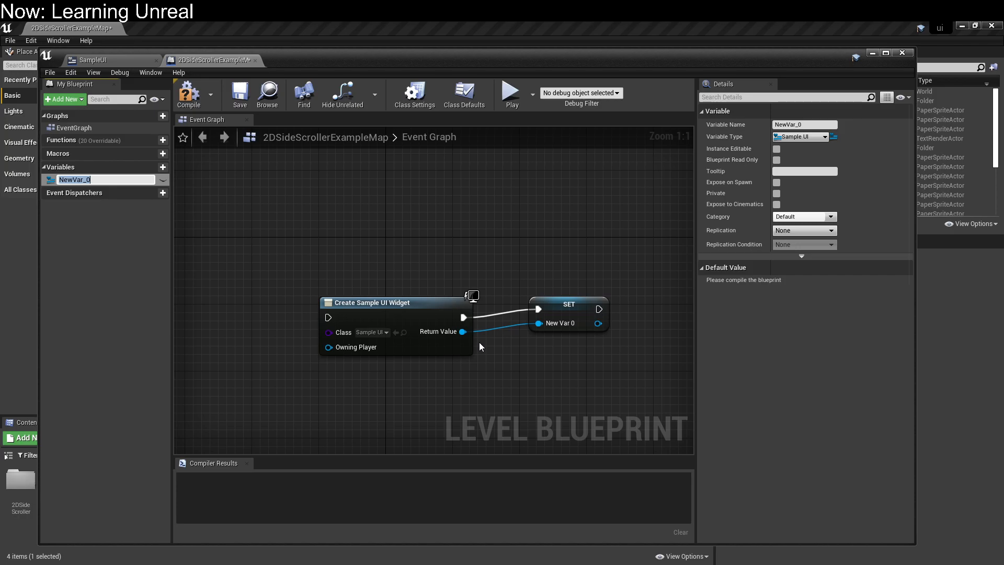
pyautogui.write('UI')
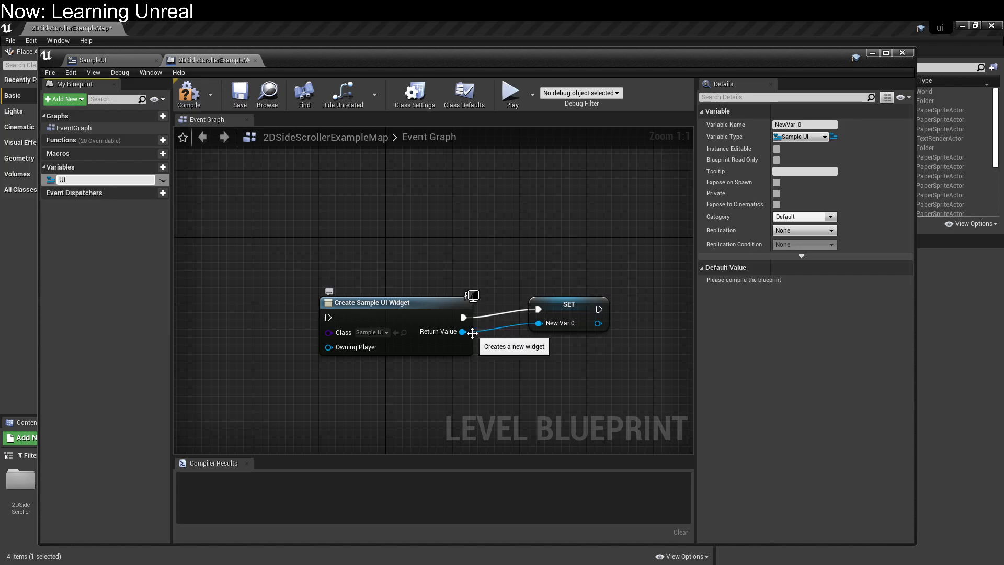
pyautogui.write('Sample')
pyautogui.press('Return')
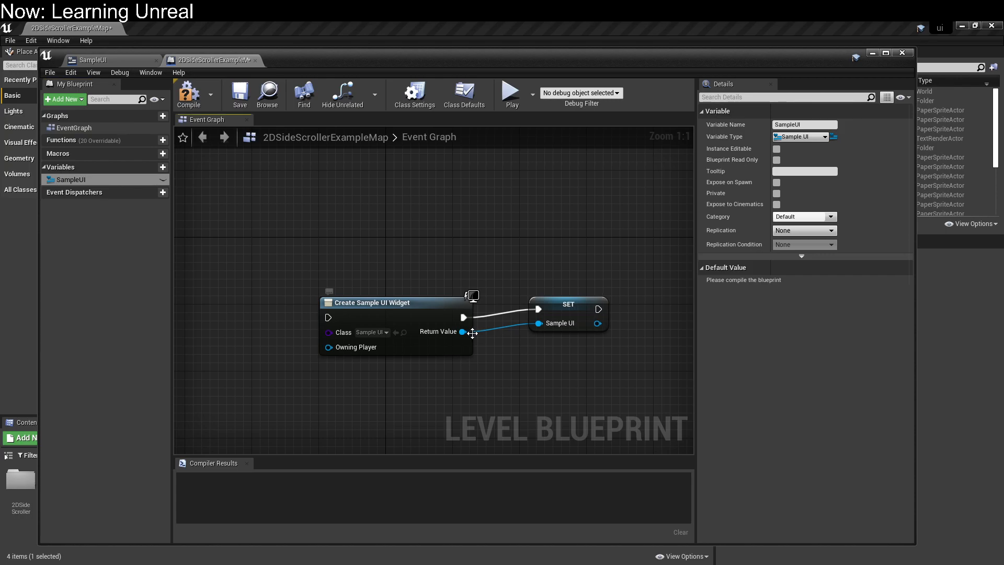
# Add an Add to Viewport node fed by the SampleUI SET node's output and align the nodes in a row
pyautogui.moveTo(409, 309); pyautogui.dragTo(401, 301)
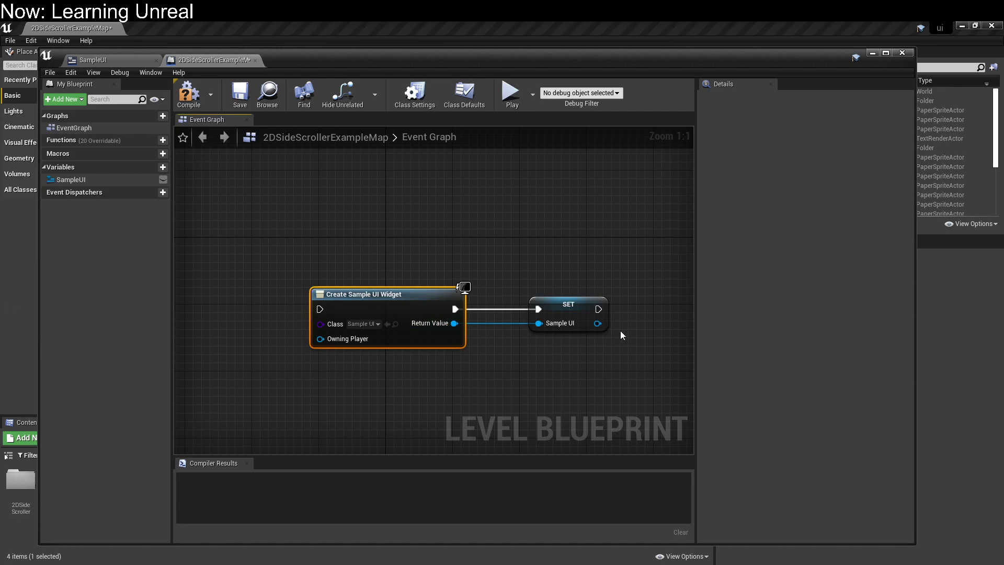
pyautogui.moveTo(639, 375); pyautogui.dragTo(533, 391)
pyautogui.moveTo(609, 389); pyautogui.dragTo(423, 394, button='right')
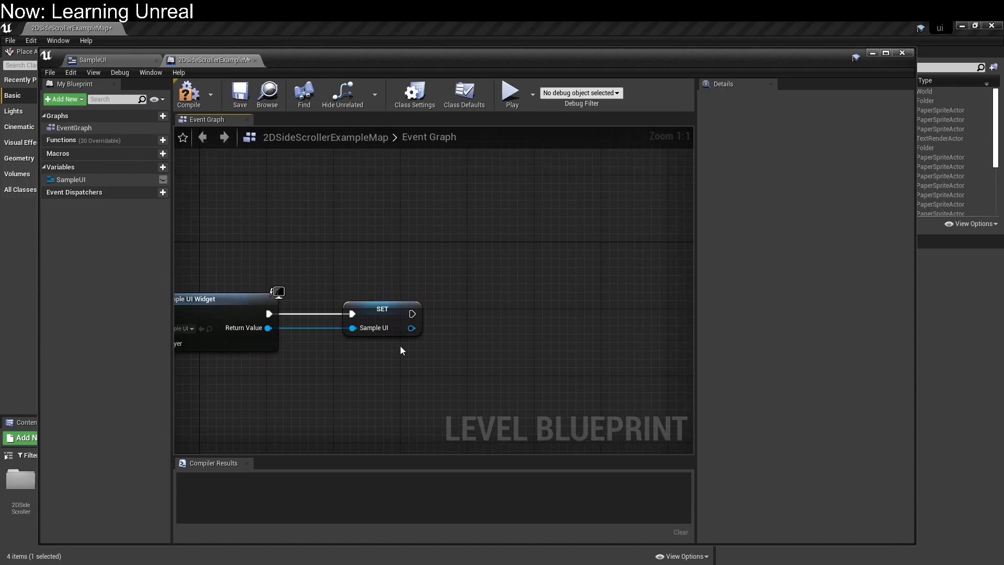
pyautogui.moveTo(411, 329); pyautogui.dragTo(508, 289)
pyautogui.write('add')
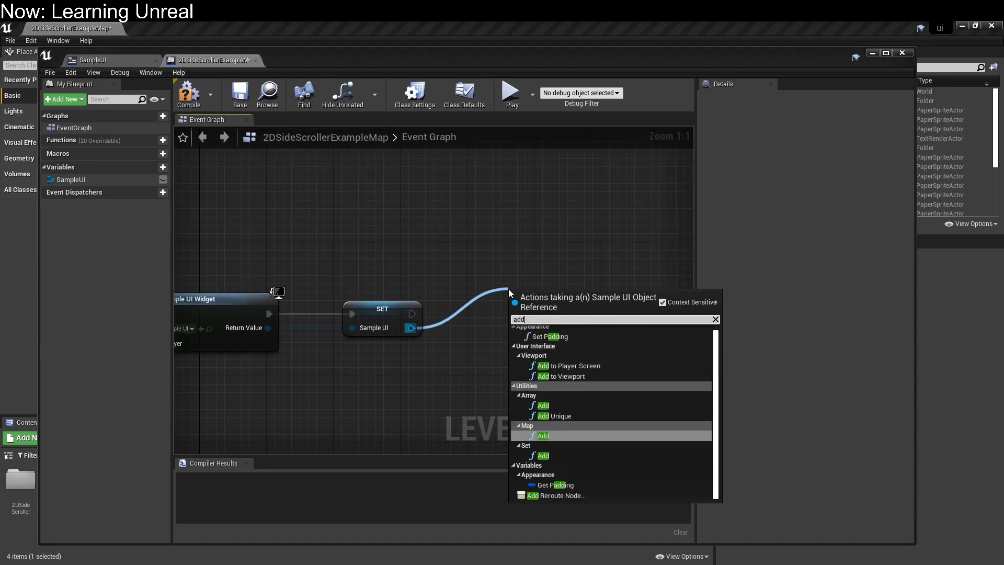
pyautogui.click(554, 376)
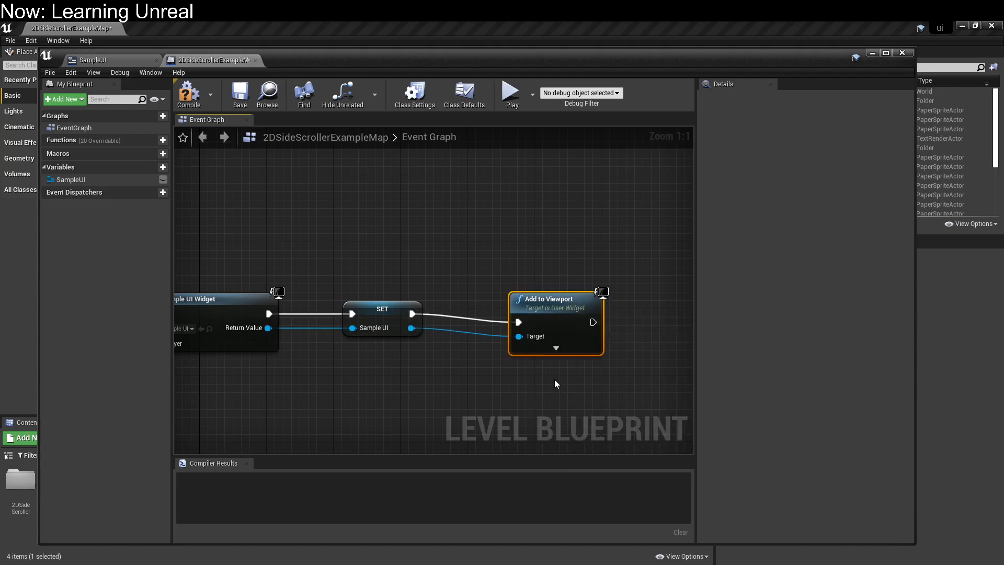
pyautogui.moveTo(549, 309); pyautogui.dragTo(540, 301)
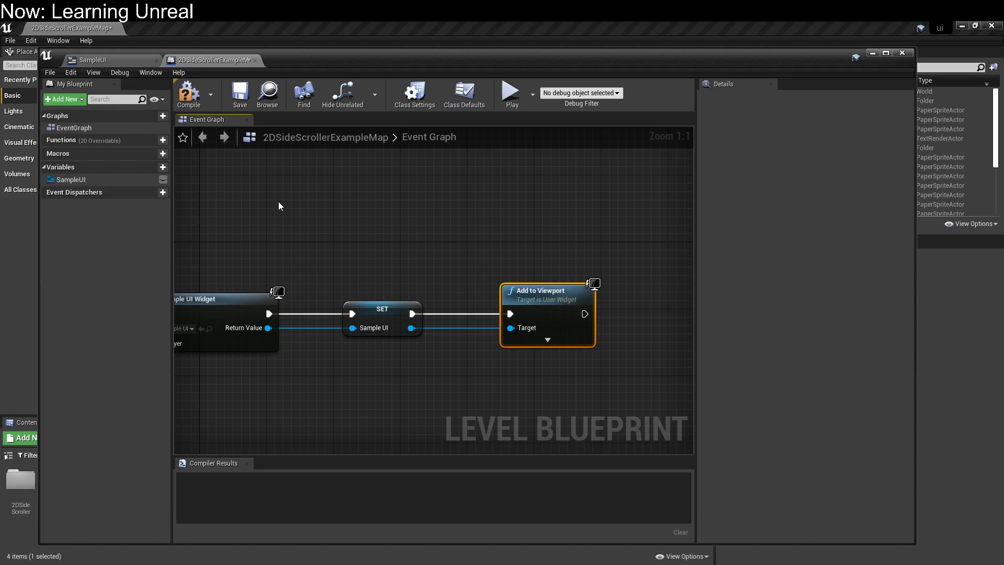
# Add an Enter keyboard event, wire its Pressed output to the Create Sample UI Widget node, and tighten the node spacing
pyautogui.rightClick(280, 226)
pyautogui.write('enter')
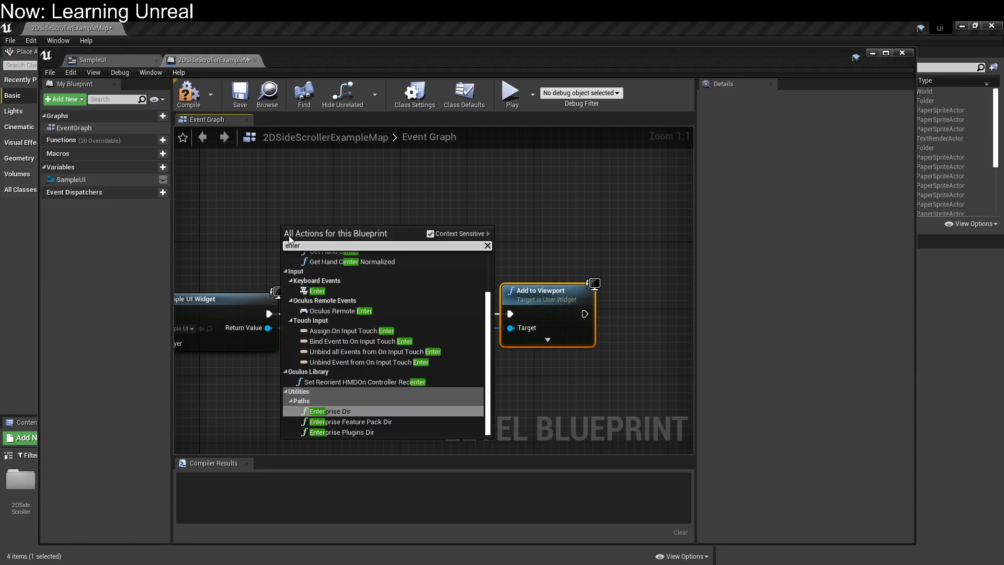
pyautogui.click(325, 291)
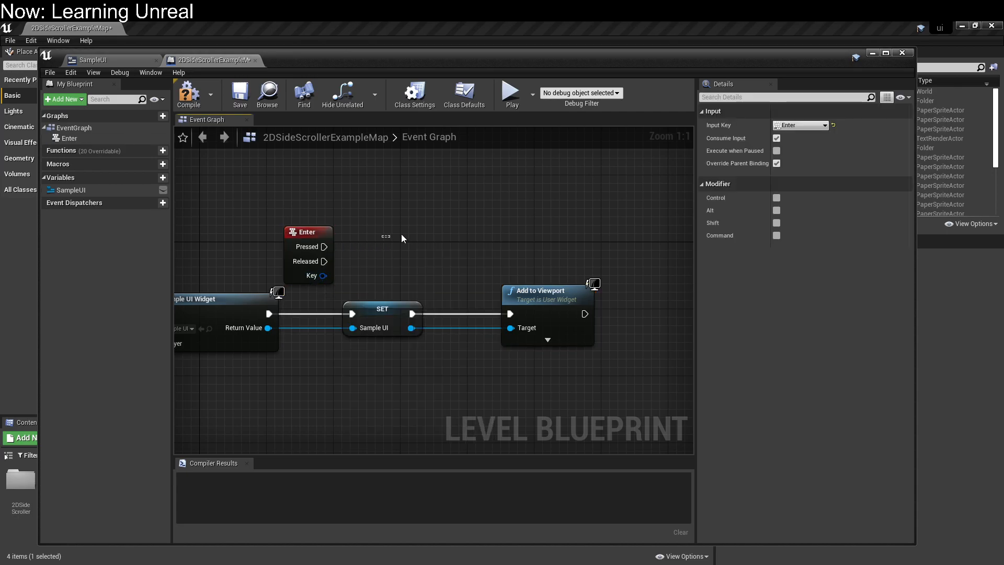
pyautogui.click(372, 227)
pyautogui.moveTo(312, 231); pyautogui.dragTo(193, 264)
pyautogui.moveTo(285, 235); pyautogui.dragTo(454, 209, button='right')
pyautogui.moveTo(355, 250); pyautogui.dragTo(296, 293)
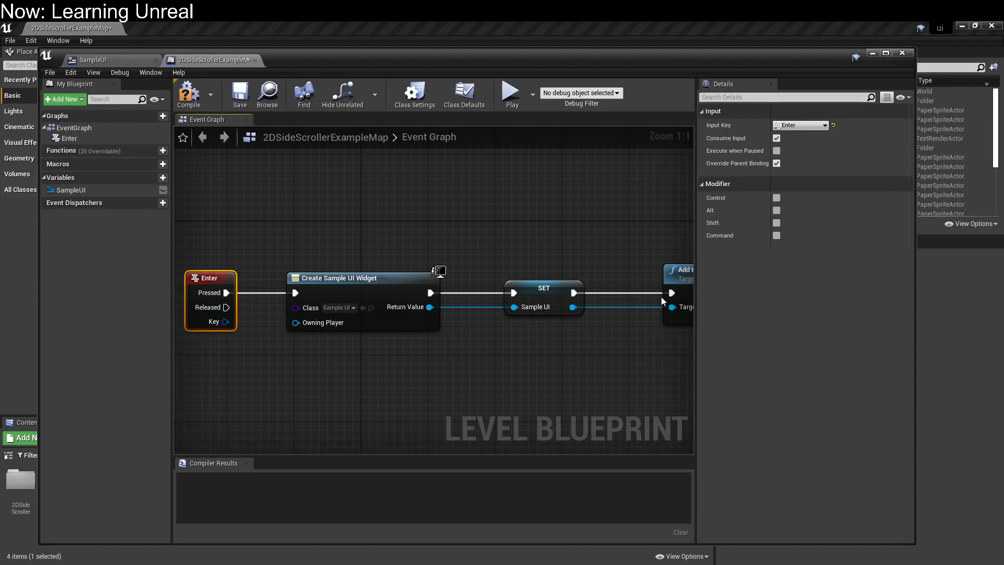
pyautogui.moveTo(676, 285); pyautogui.dragTo(534, 291)
pyautogui.moveTo(620, 276); pyautogui.dragTo(594, 276)
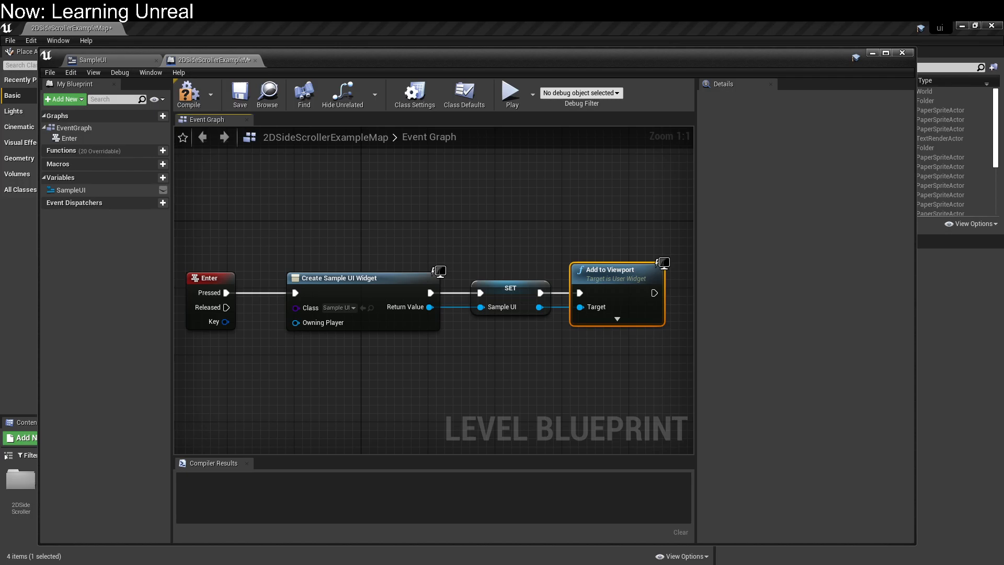
# Add a Remove from Parent node targeting a SampleUI variable getter and wire it to the Enter event's Released output
pyautogui.moveTo(71, 189); pyautogui.dragTo(284, 396)
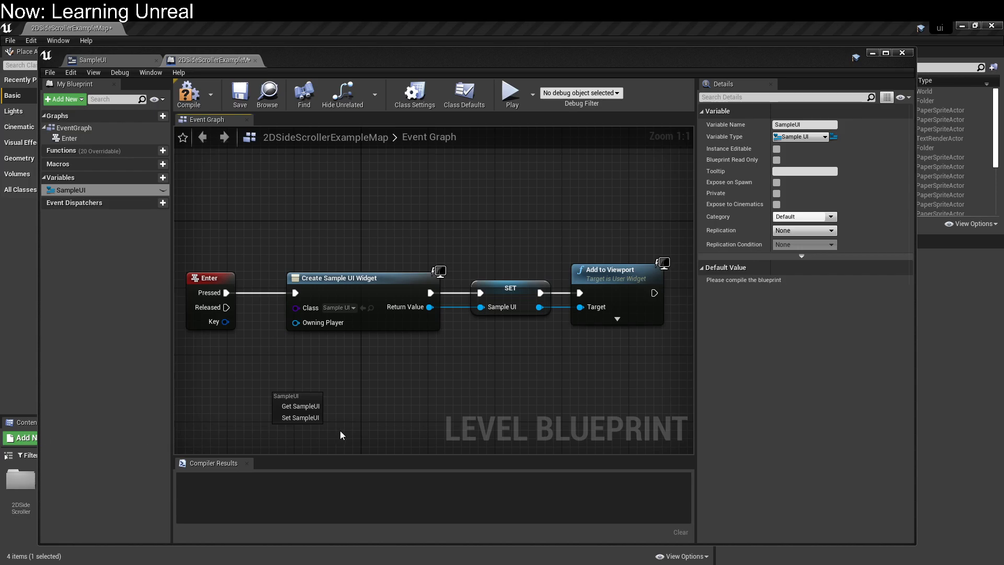
pyautogui.click(289, 407)
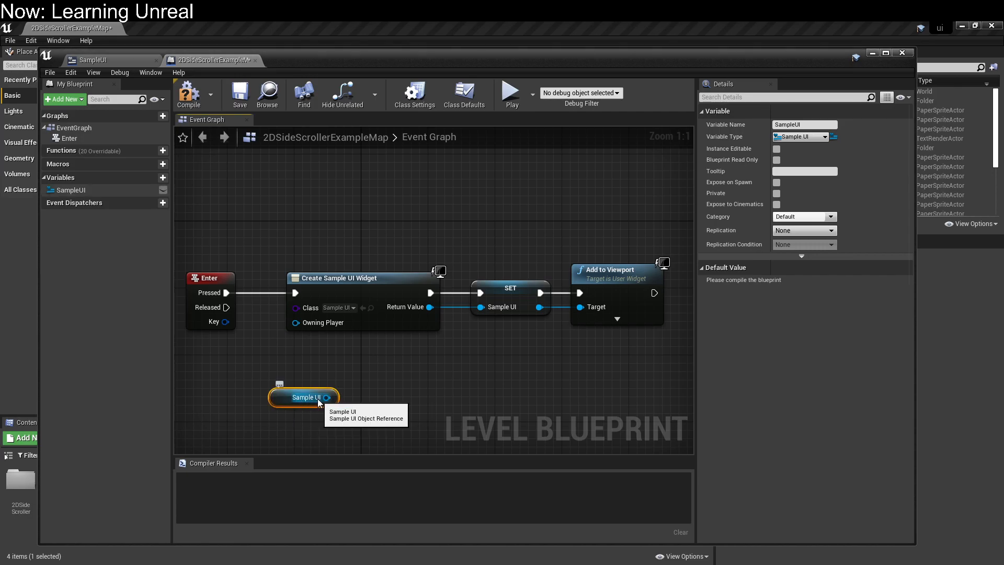
pyautogui.moveTo(327, 397); pyautogui.dragTo(422, 371)
pyautogui.write('remove')
pyautogui.click(512, 276)
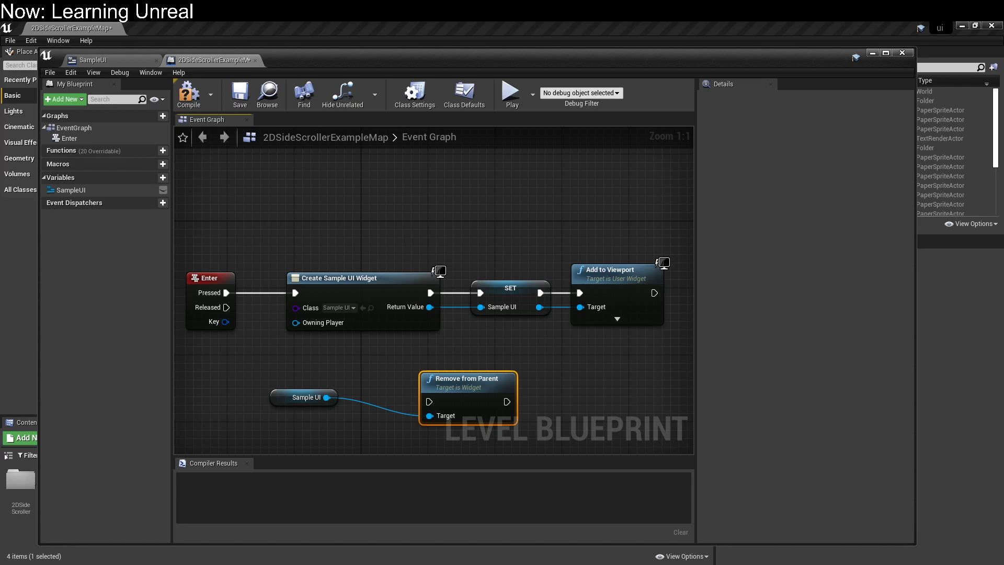
pyautogui.moveTo(275, 395); pyautogui.dragTo(276, 412)
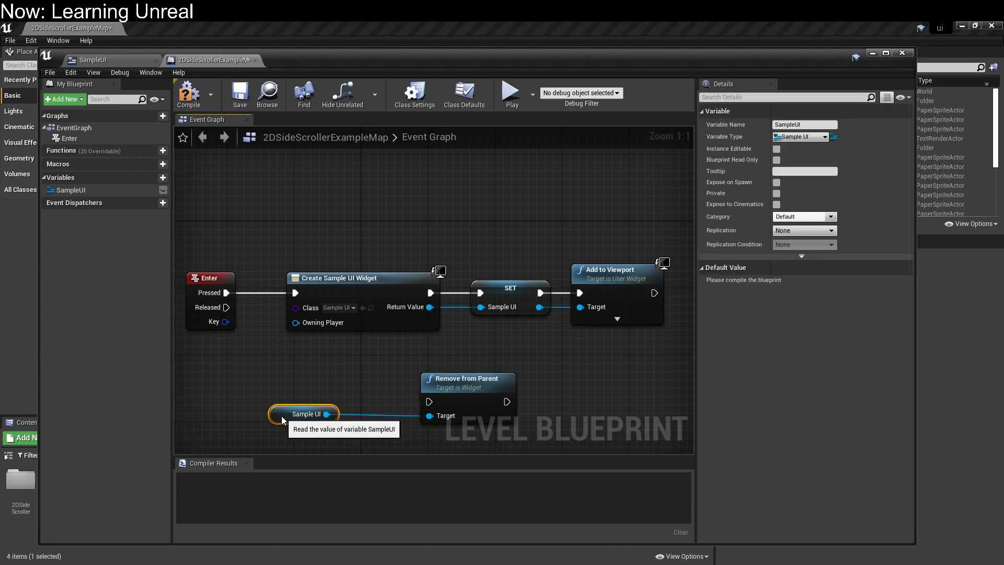
pyautogui.moveTo(464, 378); pyautogui.dragTo(399, 378)
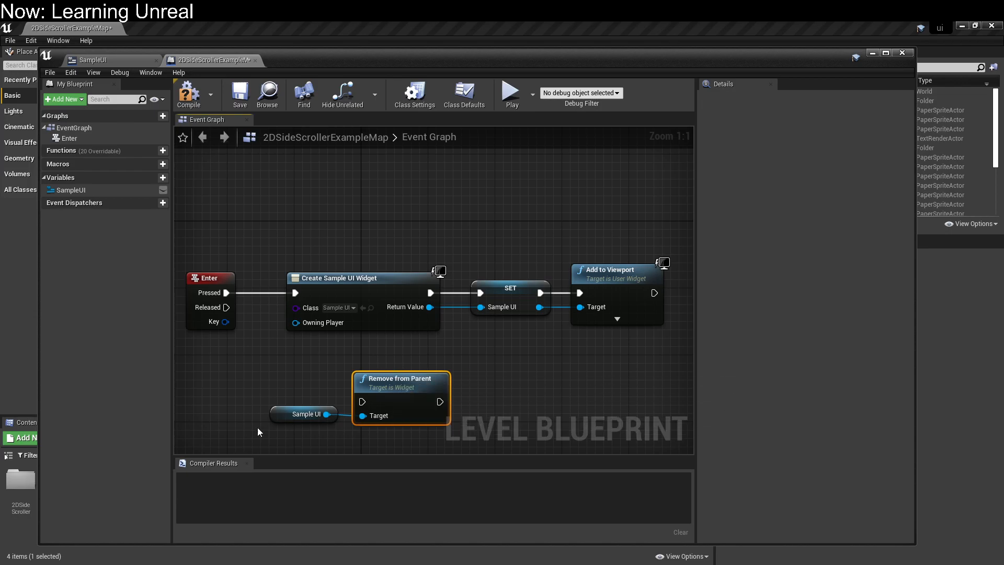
pyautogui.moveTo(273, 414); pyautogui.dragTo(273, 423)
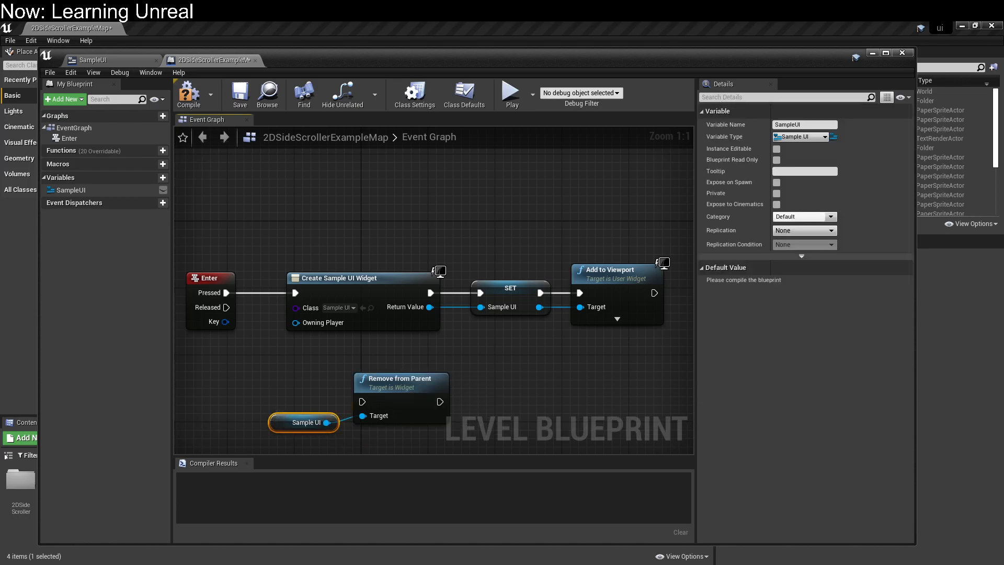
pyautogui.moveTo(227, 307); pyautogui.dragTo(361, 401)
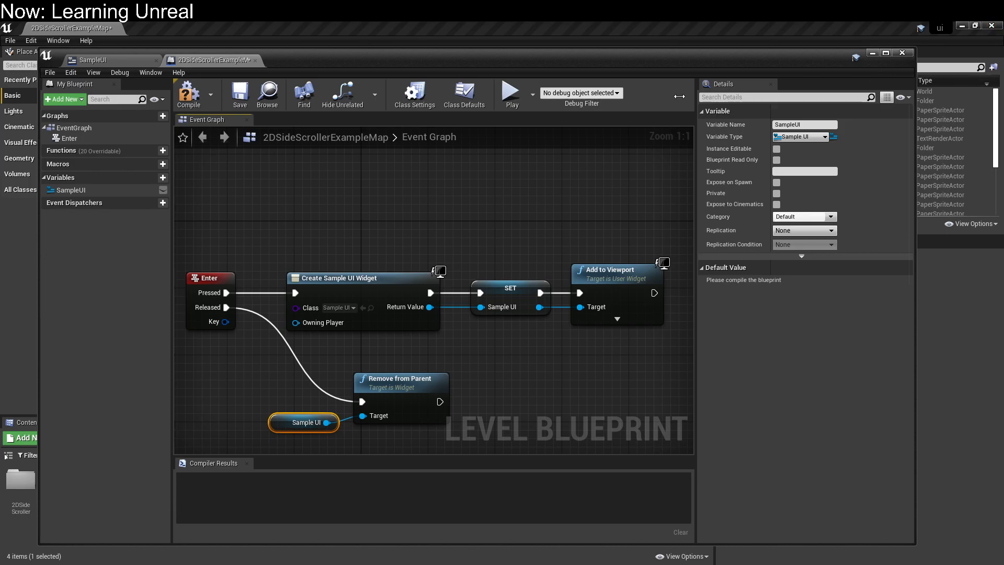
# Save the level blueprint and play the level in the editor to test the Enter key UI, ending the session
pyautogui.click(239, 94)
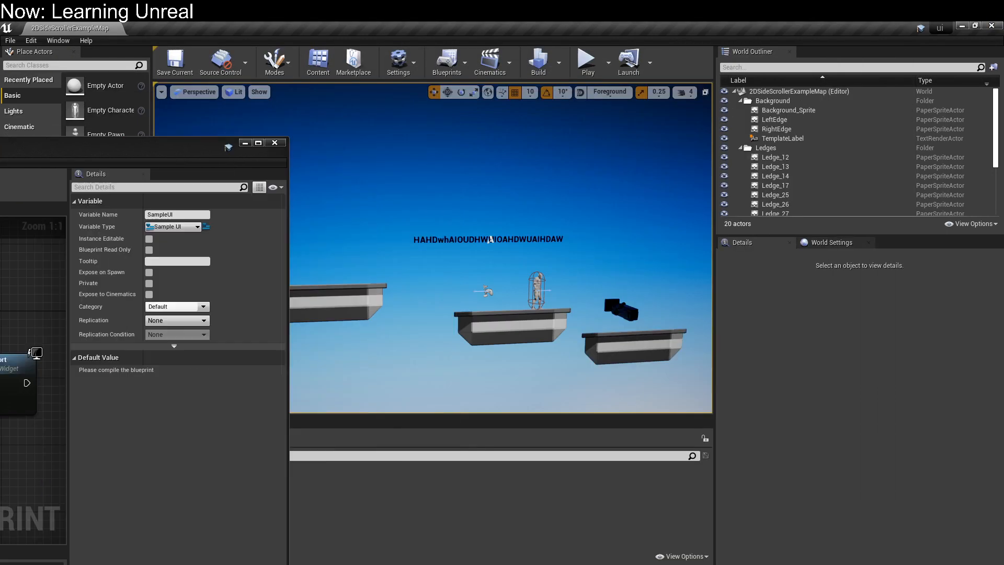
pyautogui.click(586, 62)
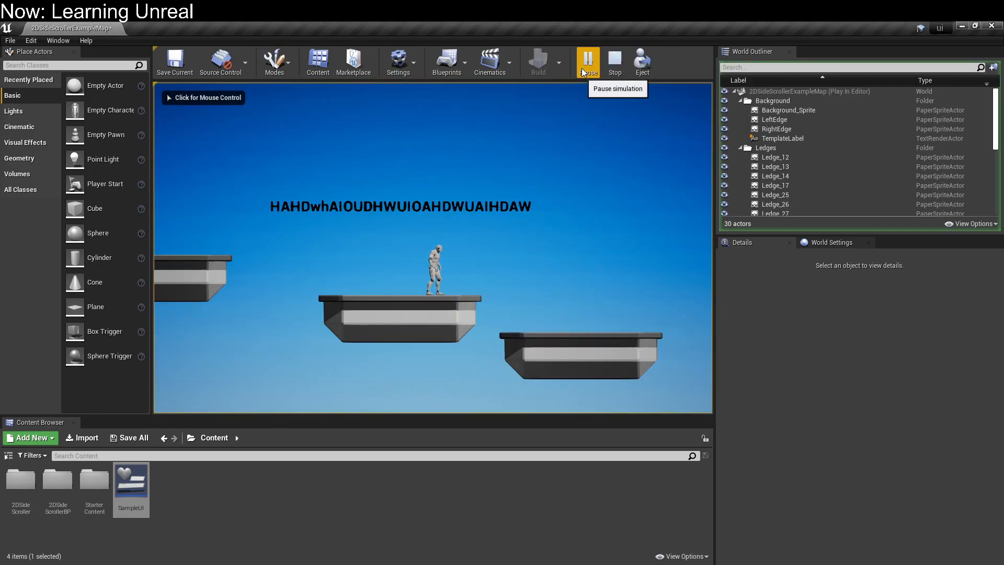
pyautogui.click(523, 194)
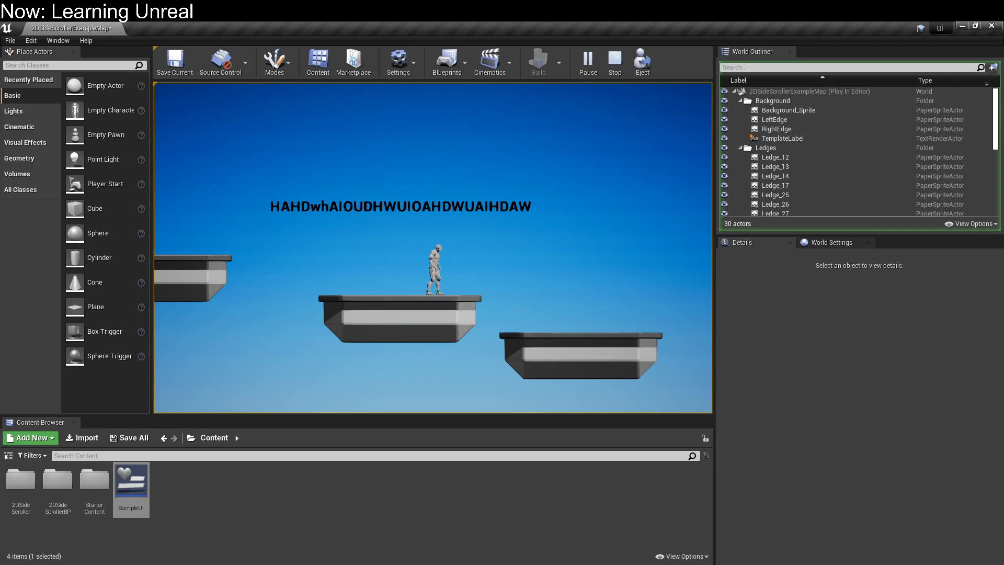
pyautogui.press('Escape')
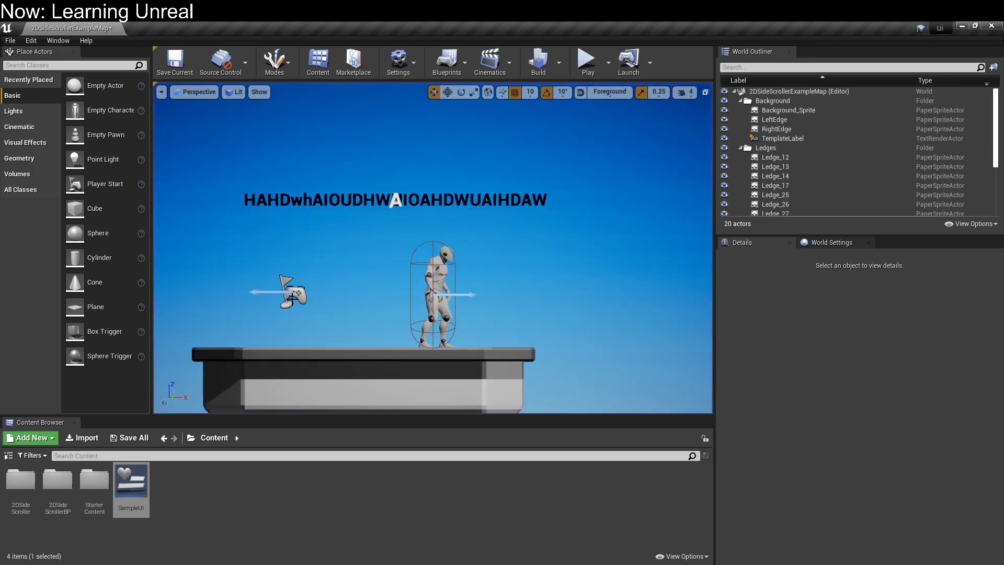
# Bring the level blueprint window back into view and look over the Enter event's whole node graph
pyautogui.moveTo(0, 70); pyautogui.dragTo(649, 48)
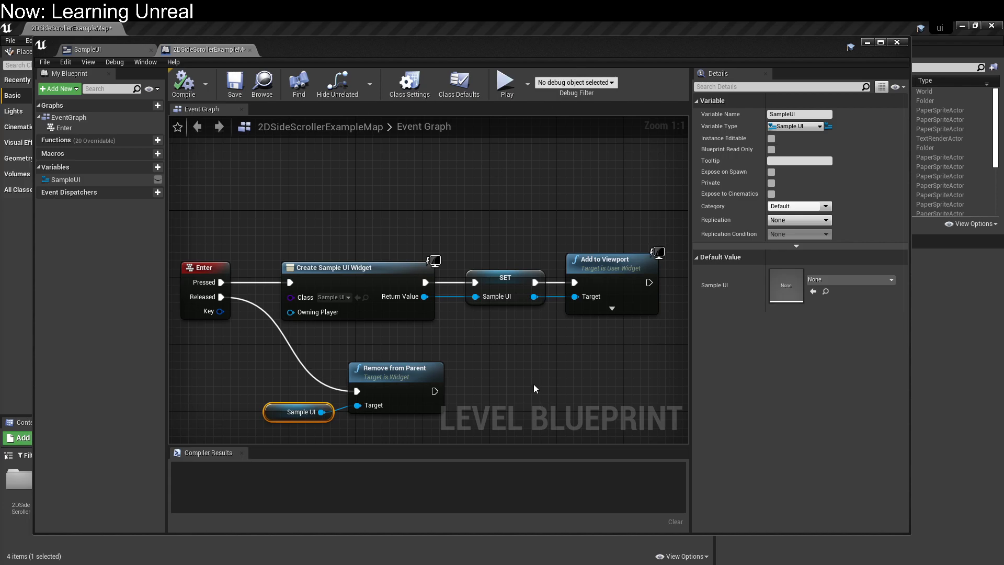
pyautogui.scroll(-8, 530, 334)
pyautogui.scroll(5, 530, 334)
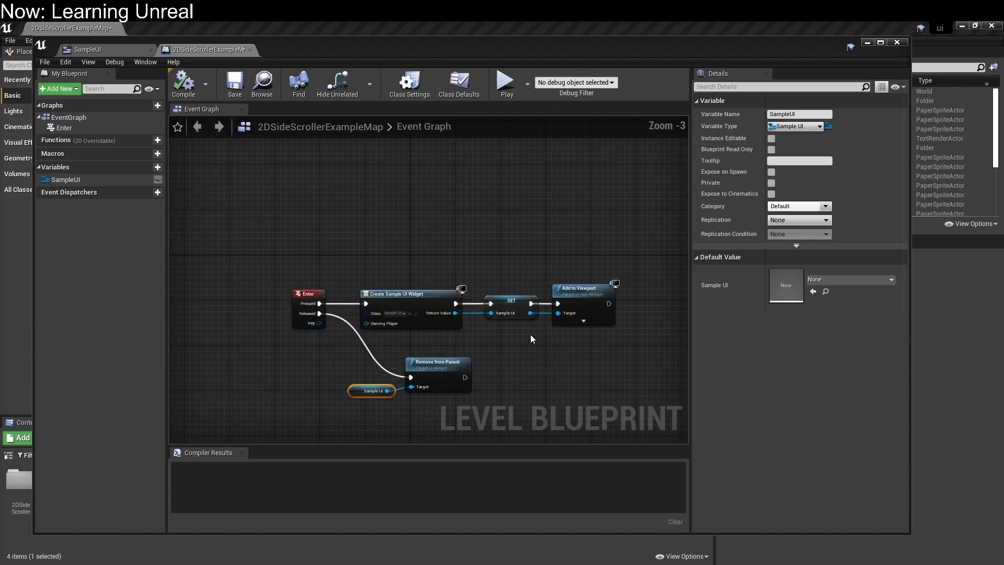
pyautogui.scroll(1, 530, 336)
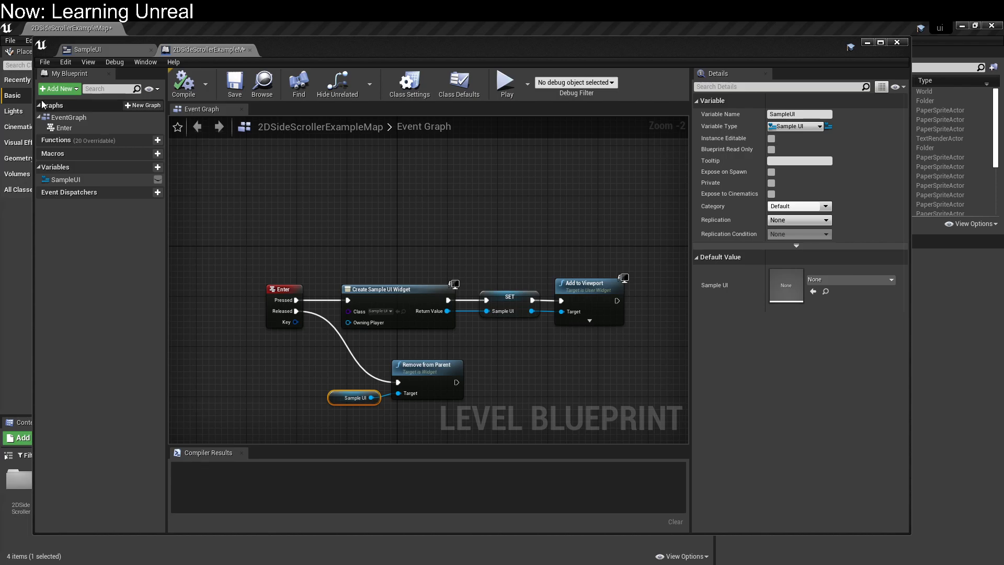
# Switch to the SampleUI widget designer and examine the available widgets under Lists, Misc, Optimization and Panel
pyautogui.click(114, 48)
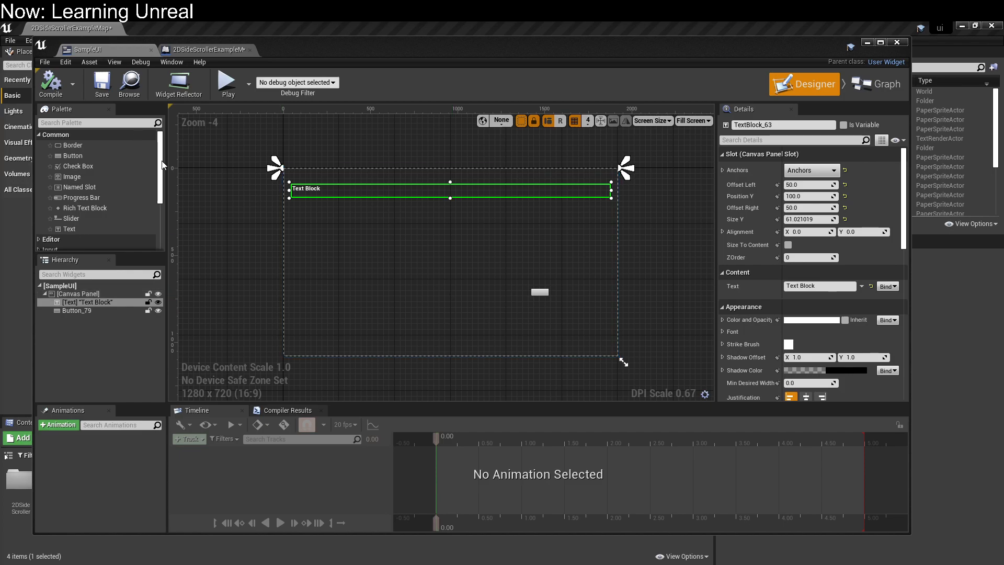
pyautogui.scroll(-3, 166, 167)
pyautogui.scroll(3, 166, 167)
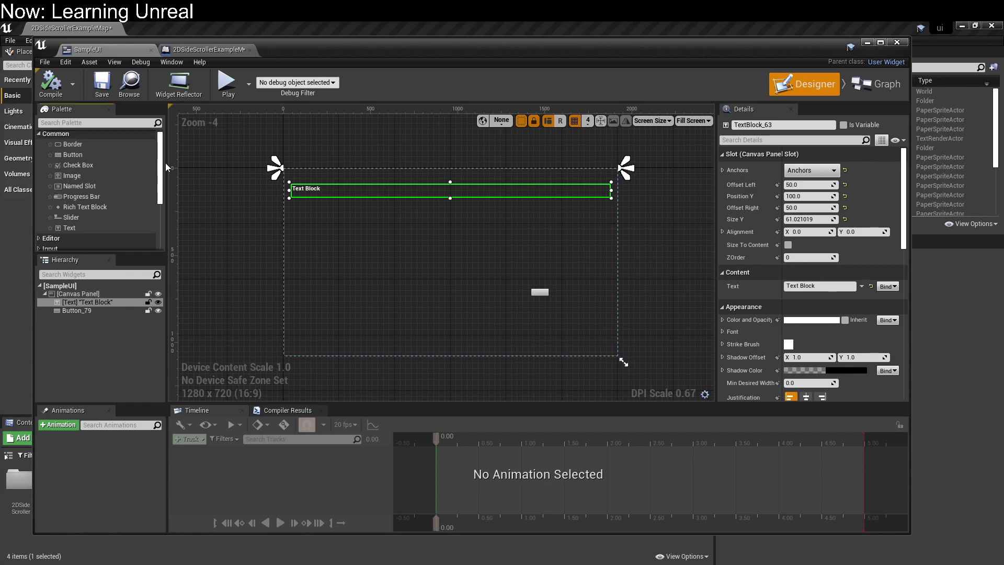
pyautogui.scroll(-2, 166, 168)
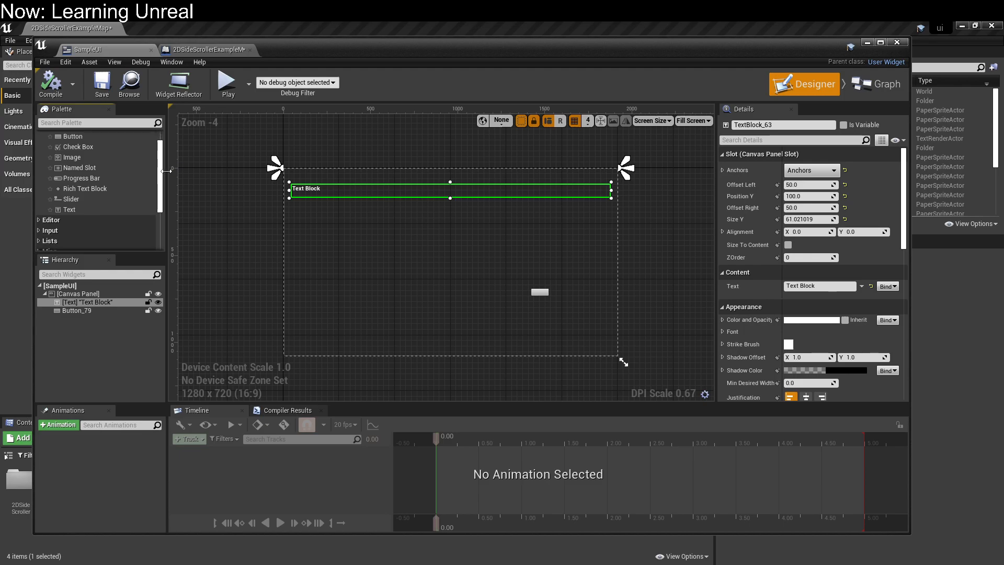
pyautogui.scroll(-4, 165, 182)
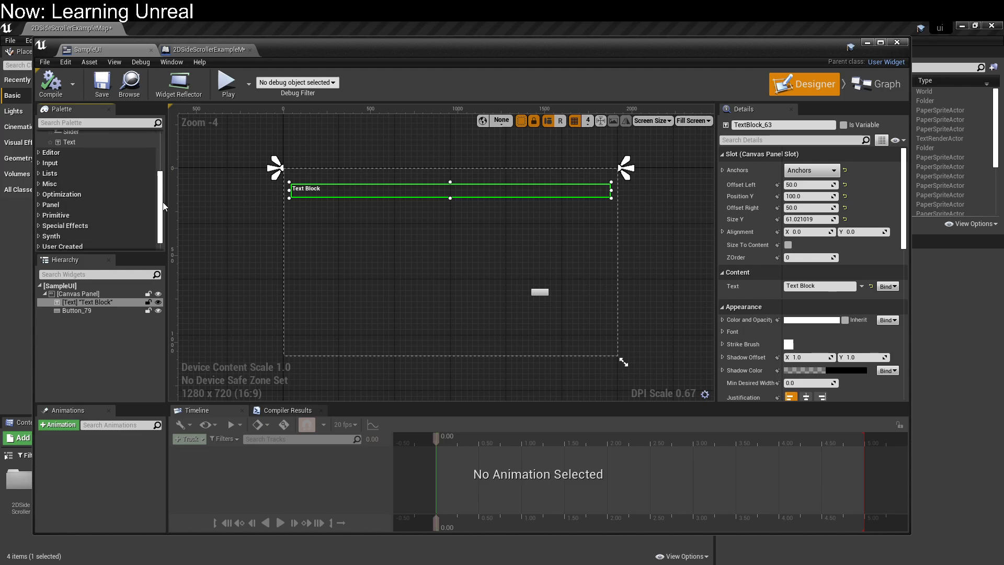
pyautogui.click(39, 174)
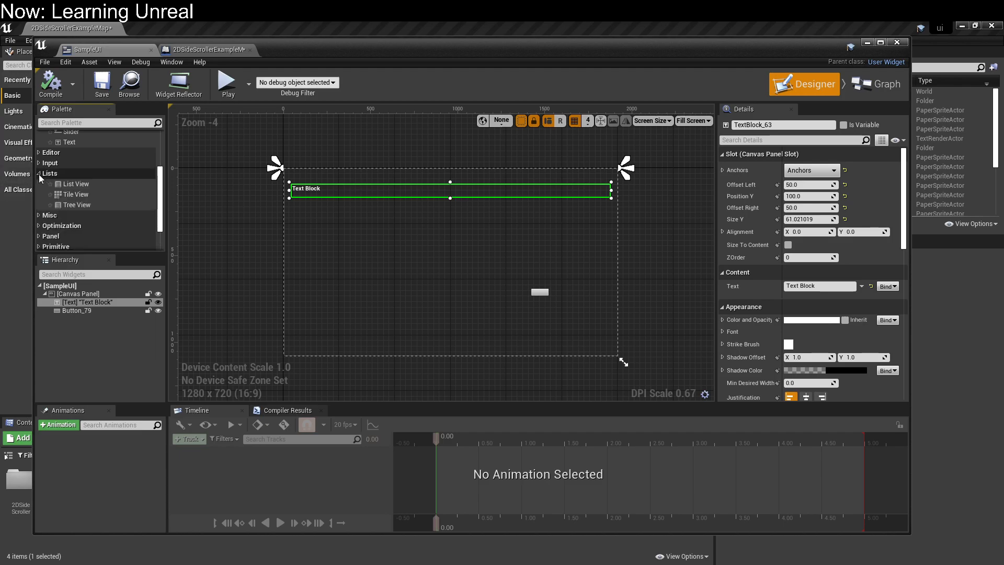
pyautogui.moveTo(85, 187)
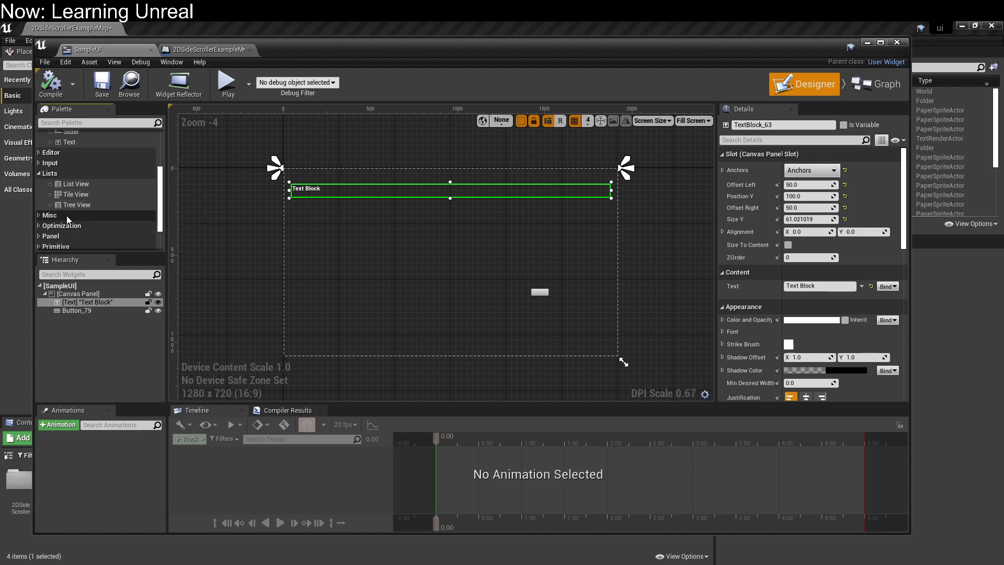
pyautogui.click(38, 215)
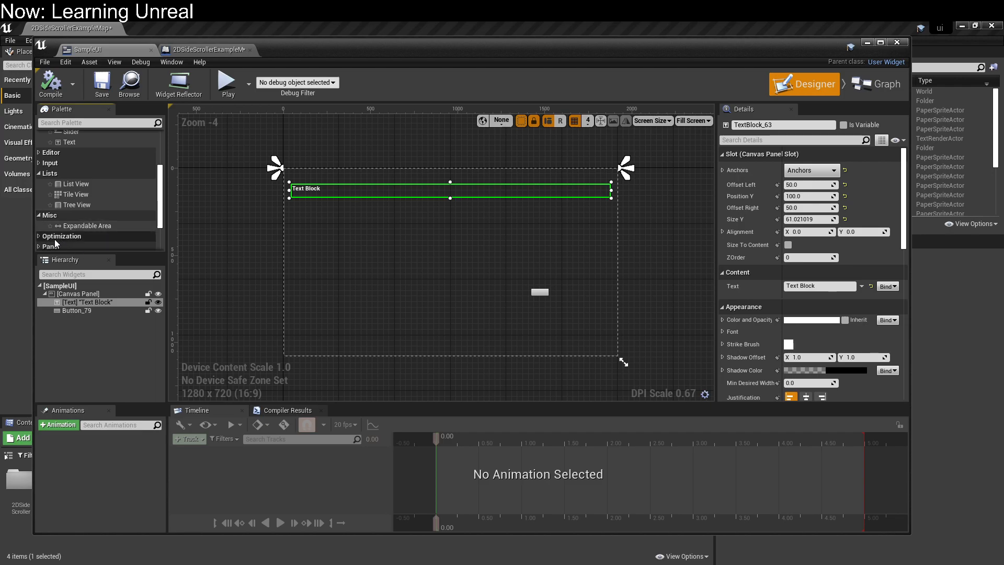
pyautogui.click(43, 237)
pyautogui.scroll(-2, 42, 238)
pyautogui.click(40, 235)
pyautogui.scroll(-2, 42, 235)
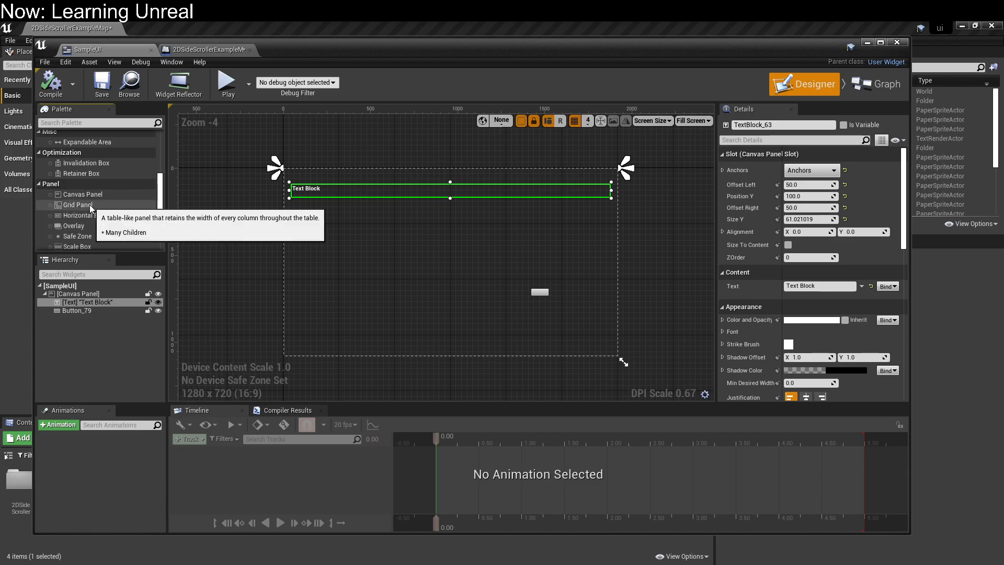
pyautogui.scroll(-3, 92, 209)
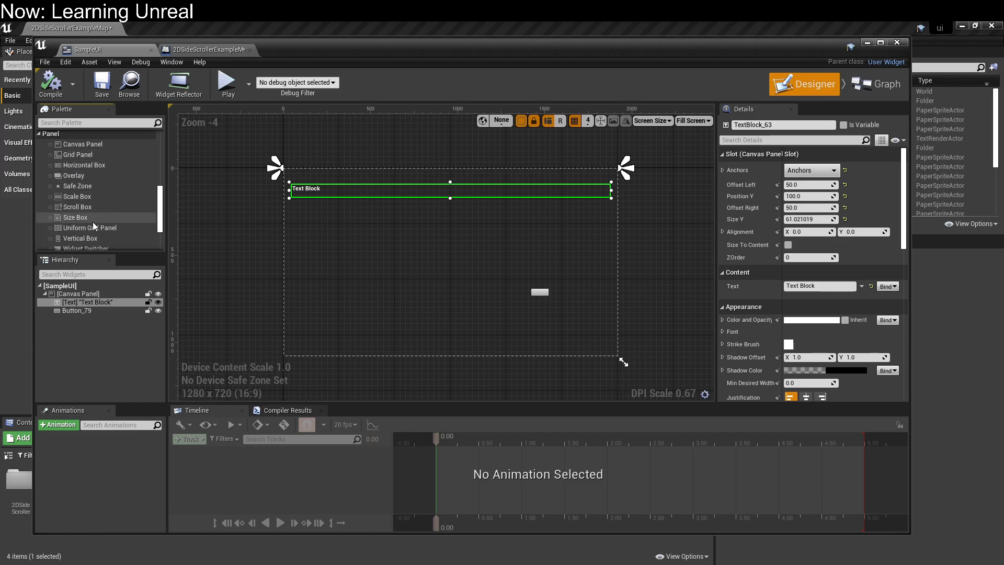
# Add a Vertical Box to the SampleUI canvas at position 72, 72 and resize it to about 758 by 962
pyautogui.moveTo(92, 222); pyautogui.dragTo(340, 339)
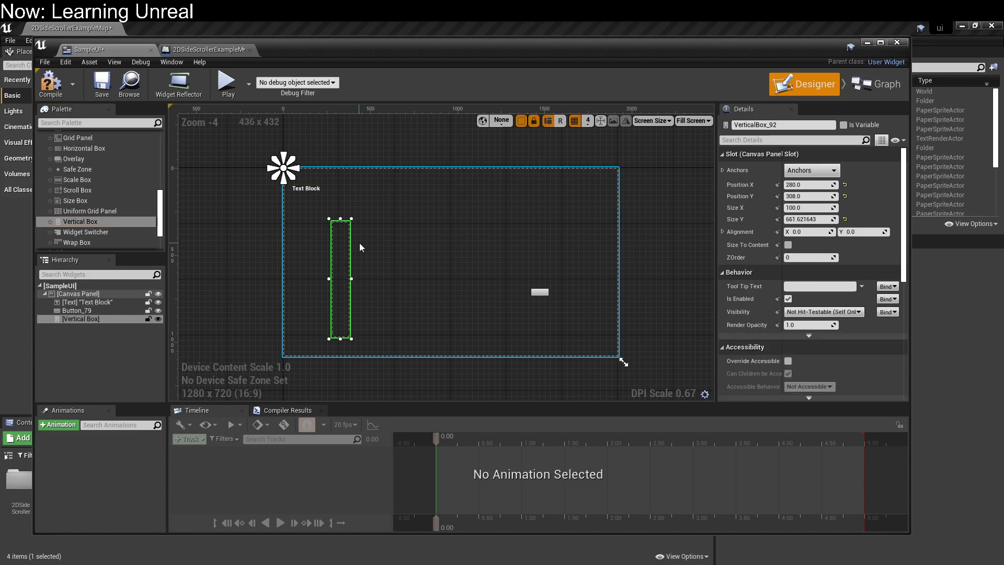
pyautogui.moveTo(354, 221); pyautogui.dragTo(422, 180)
pyautogui.moveTo(389, 245); pyautogui.dragTo(354, 241)
pyautogui.moveTo(392, 347); pyautogui.dragTo(429, 350)
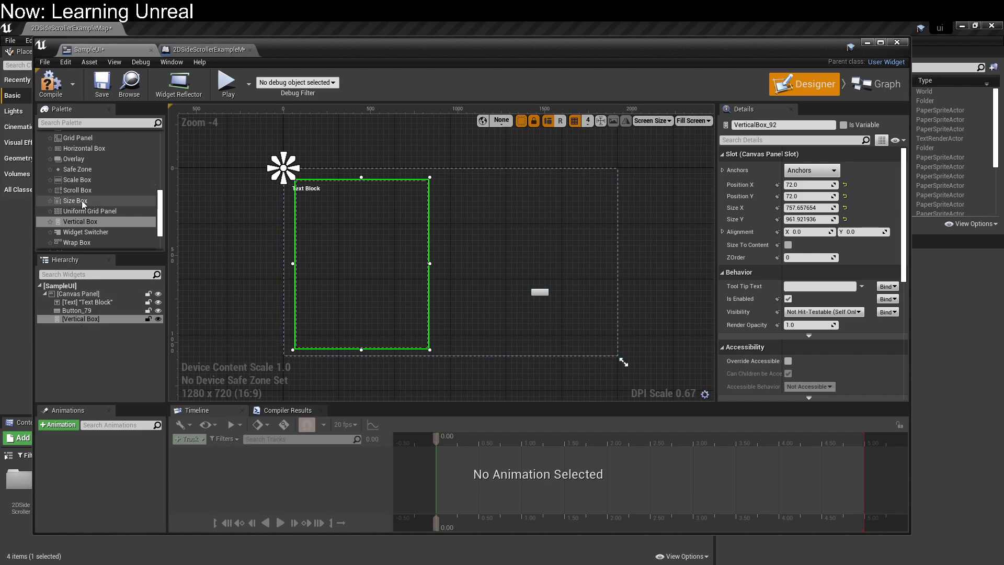
pyautogui.scroll(-3, 97, 214)
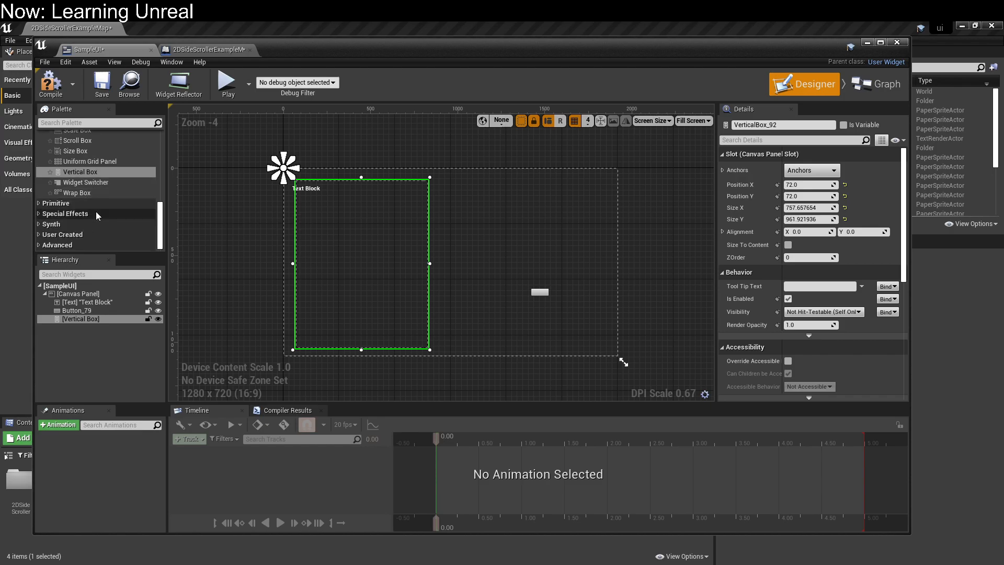
# Add an Image widget inside the Vertical Box and look through its slot, appearance, behavior and navigation properties
pyautogui.scroll(10, 97, 198)
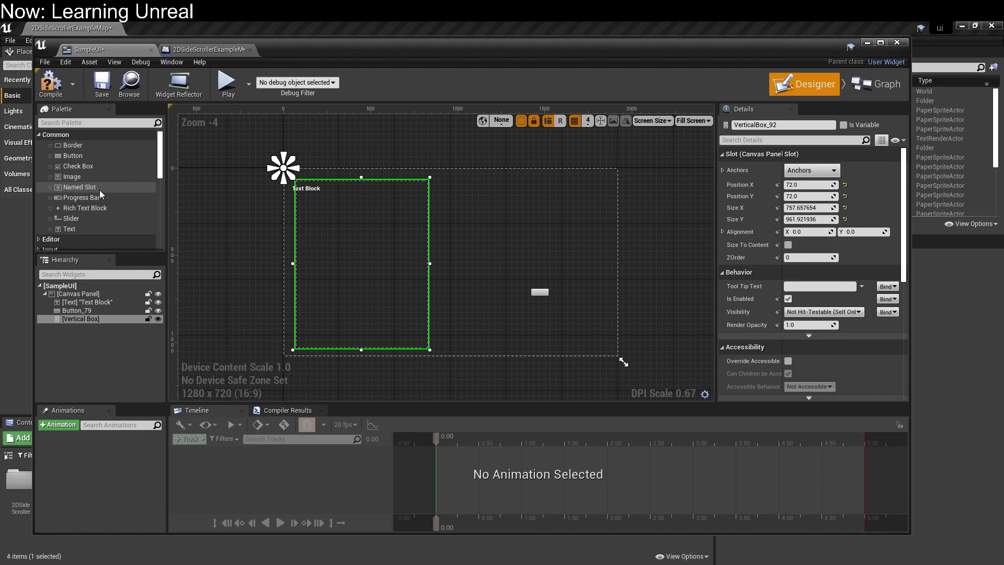
pyautogui.moveTo(74, 177); pyautogui.dragTo(92, 320)
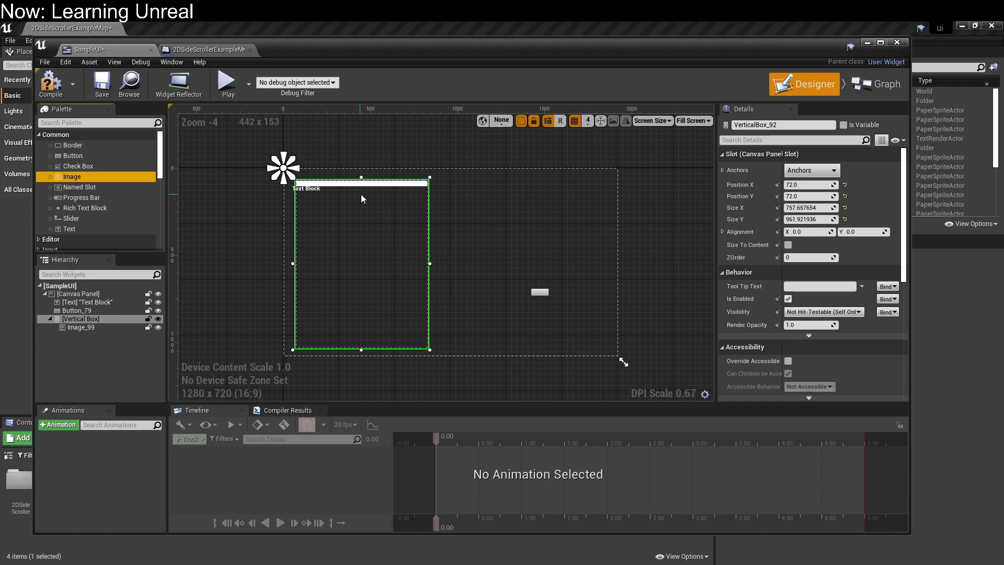
pyautogui.click(81, 328)
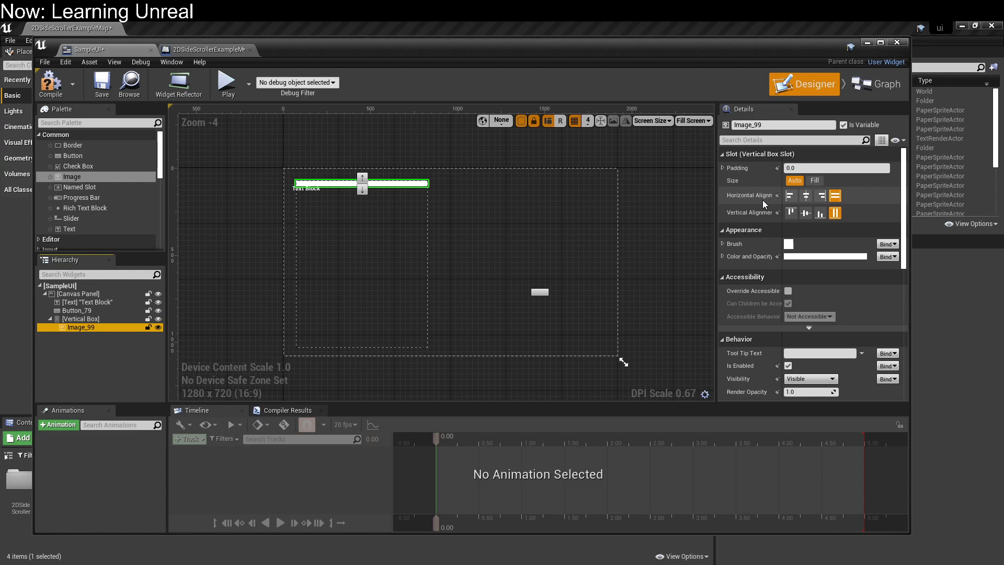
pyautogui.scroll(-3, 751, 225)
pyautogui.scroll(-7, 750, 237)
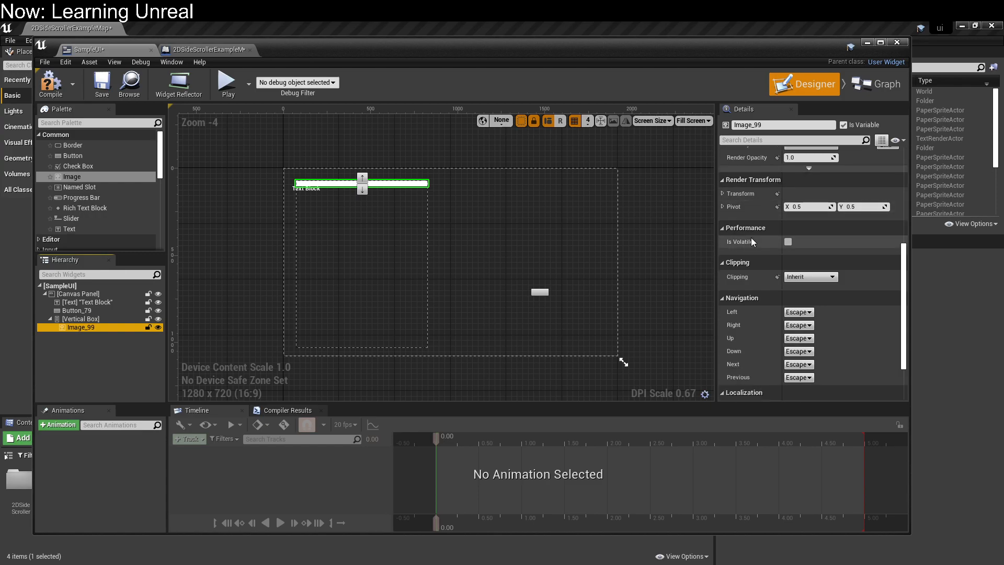
pyautogui.scroll(-3, 751, 238)
pyautogui.scroll(5, 883, 283)
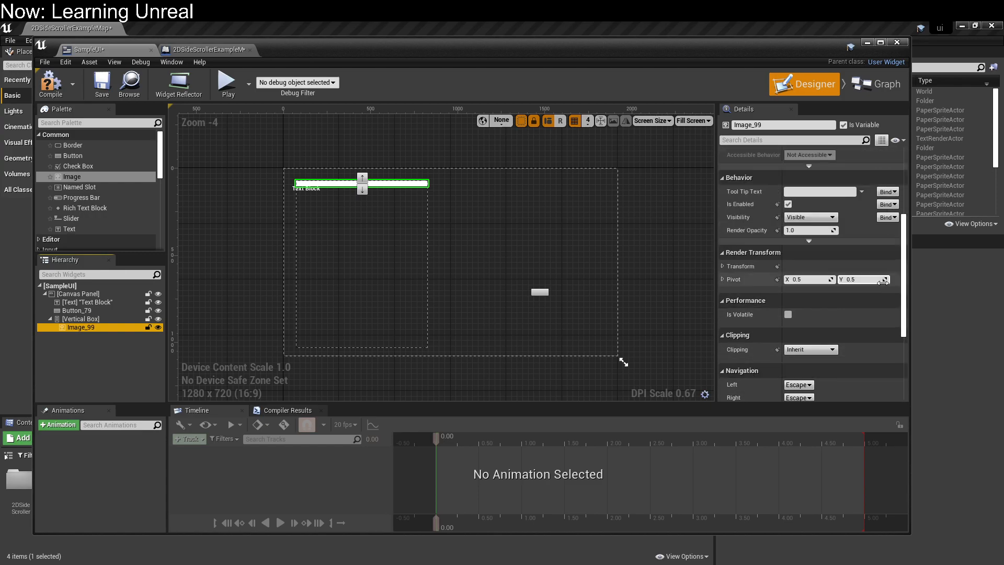
pyautogui.scroll(3, 883, 283)
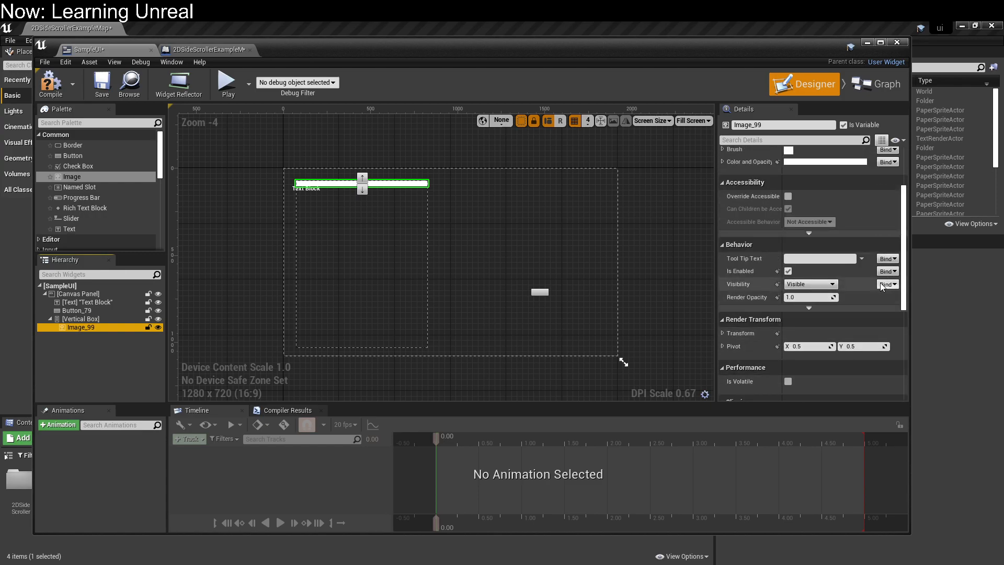
pyautogui.scroll(4, 880, 283)
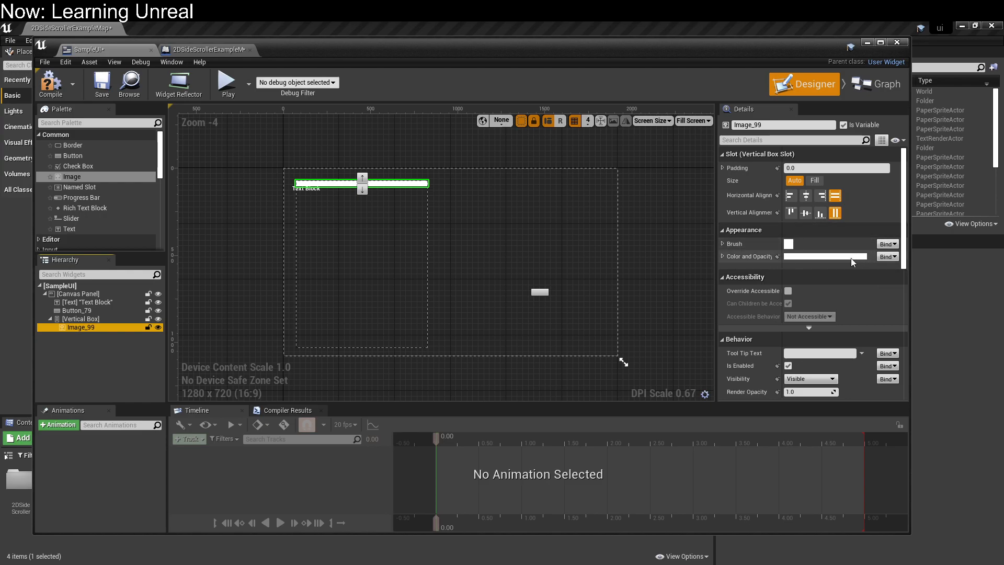
# Expand the Image's Brush settings and assign the 2DBackgroundTile texture as its image
pyautogui.click(721, 255)
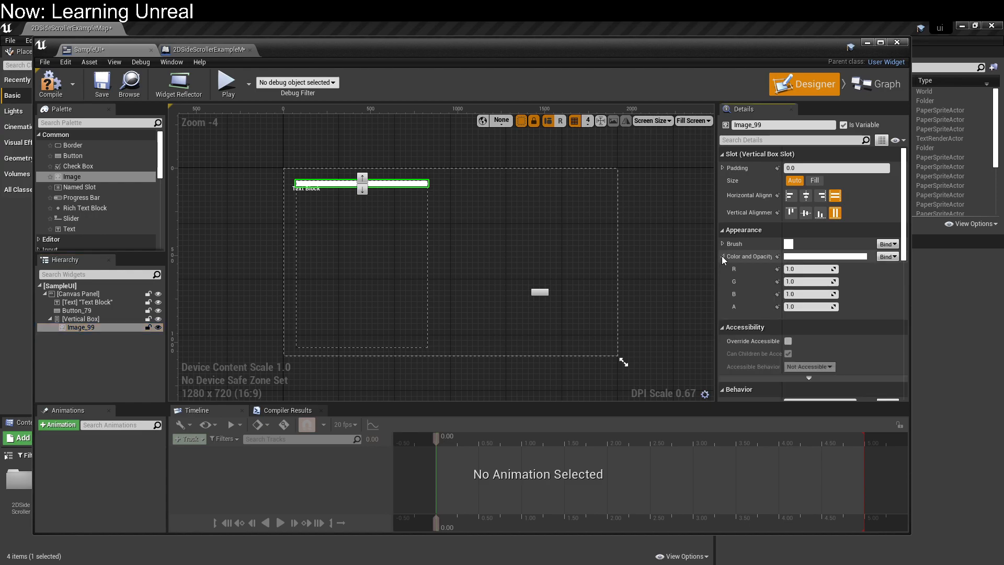
pyautogui.click(721, 255)
pyautogui.click(722, 245)
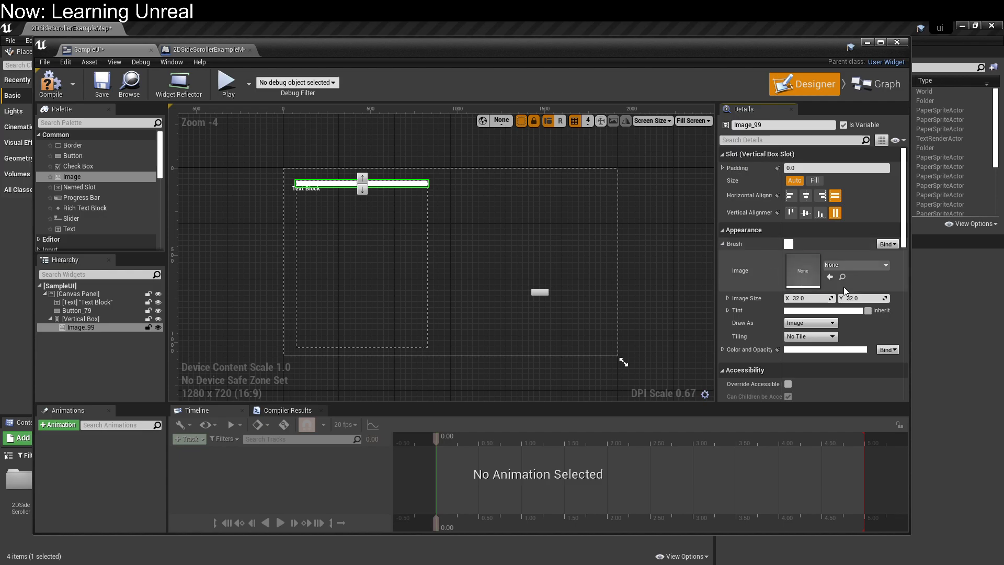
pyautogui.click(831, 265)
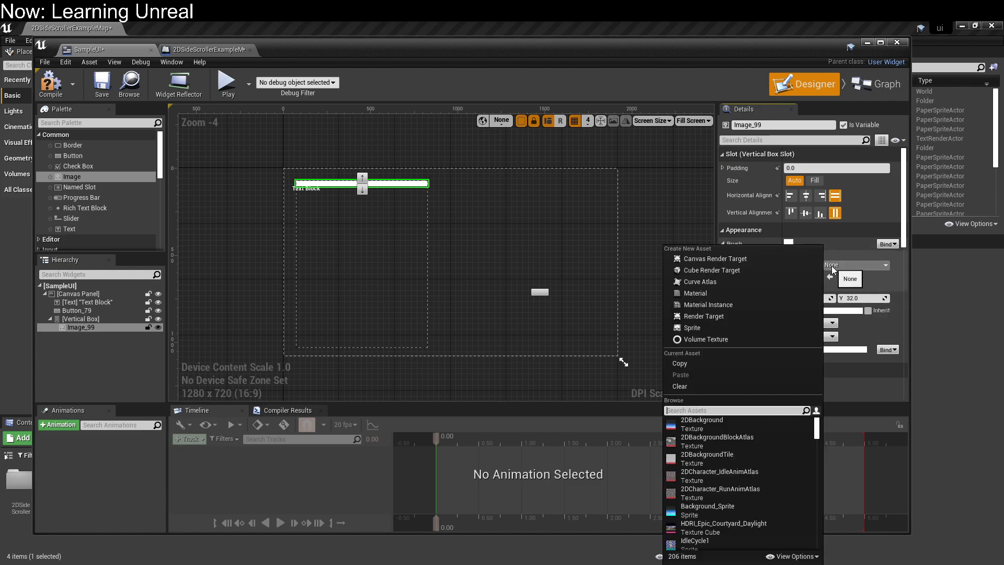
pyautogui.scroll(-2, 764, 438)
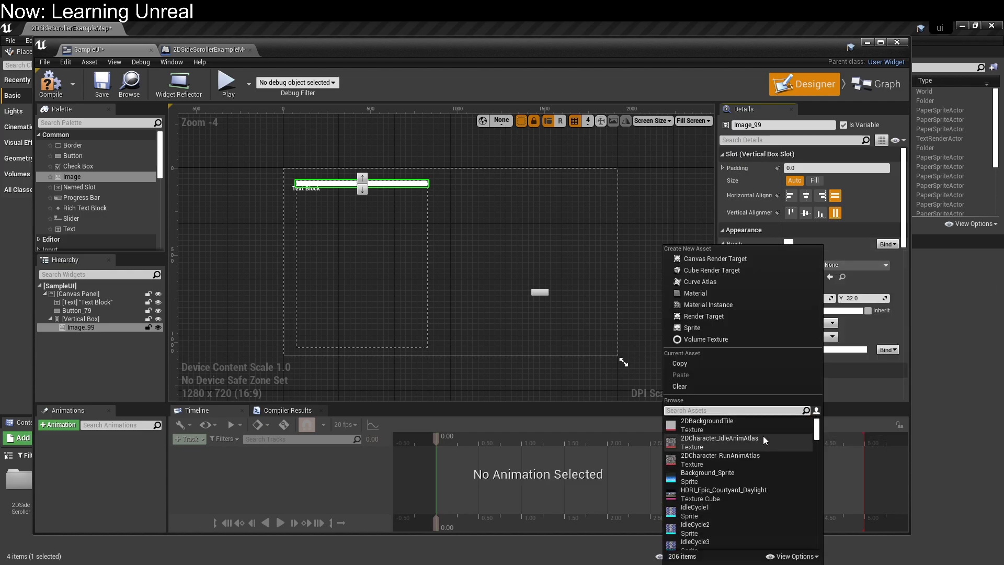
pyautogui.scroll(-4, 763, 435)
pyautogui.scroll(6, 763, 435)
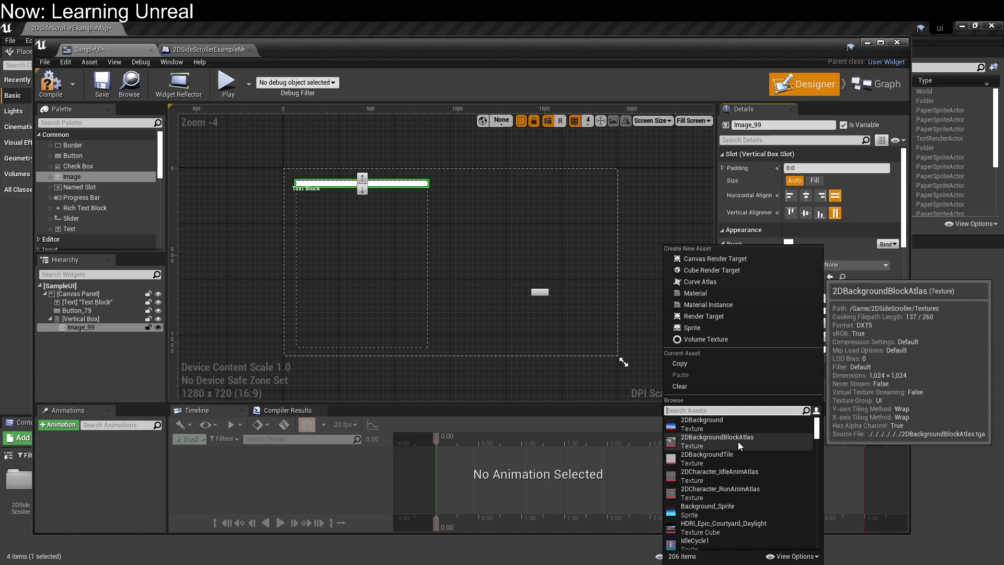
pyautogui.click(729, 464)
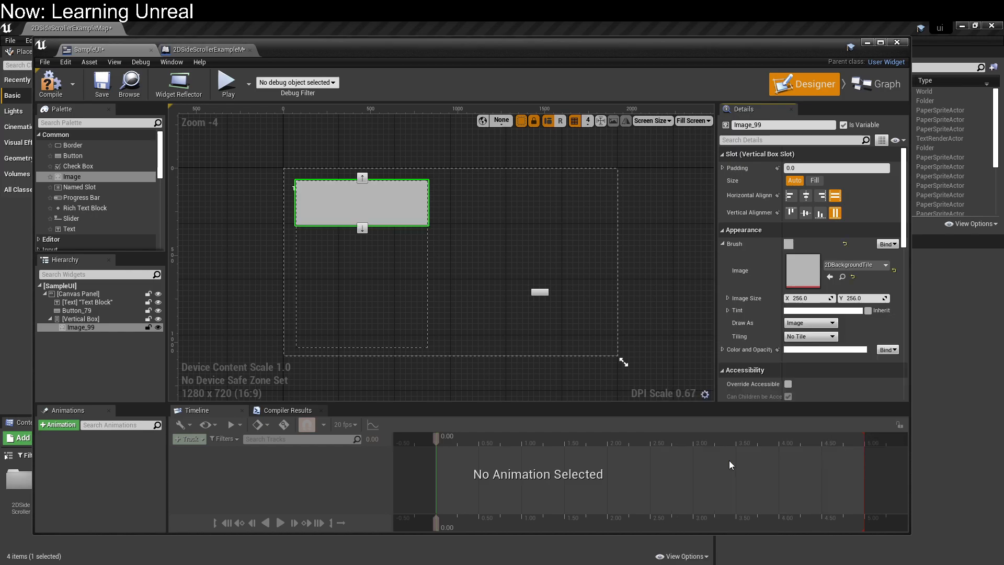
# Try the M_AssetPlatform material as the Image's brush
pyautogui.click(831, 264)
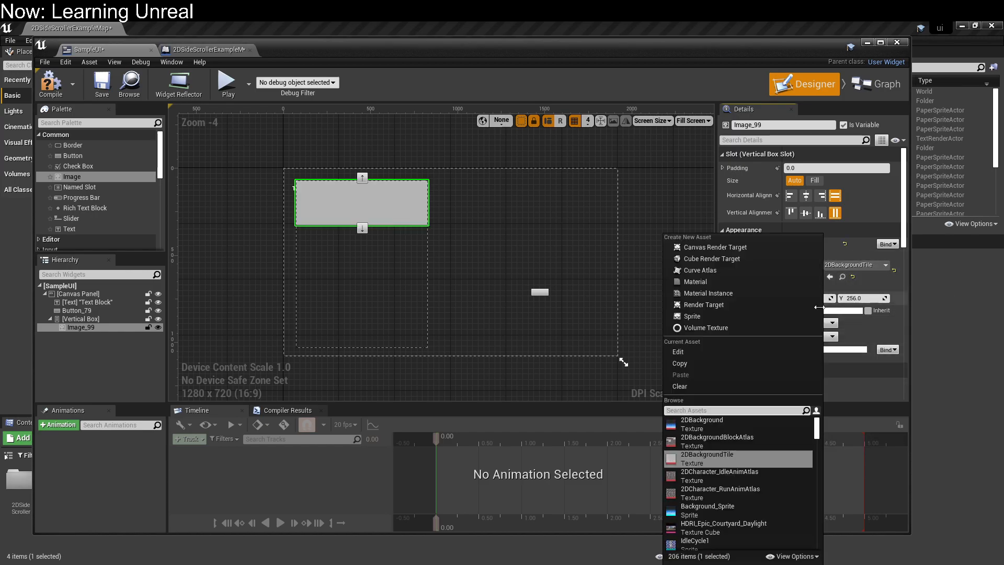
pyautogui.scroll(-10, 746, 439)
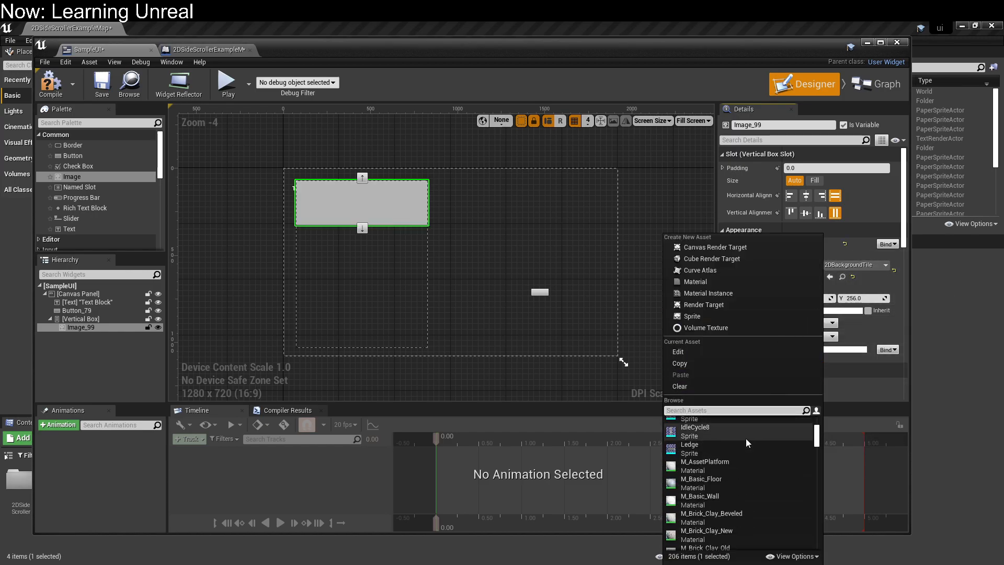
pyautogui.click(739, 469)
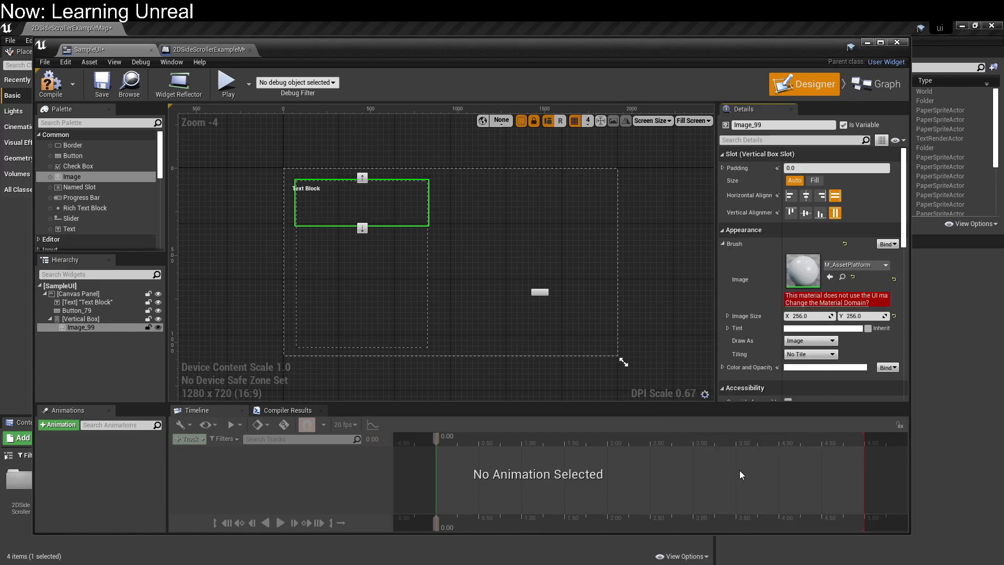
# Browse the available materials and textures, then assign 2DBackgroundTile to the Image's brush again
pyautogui.click(845, 266)
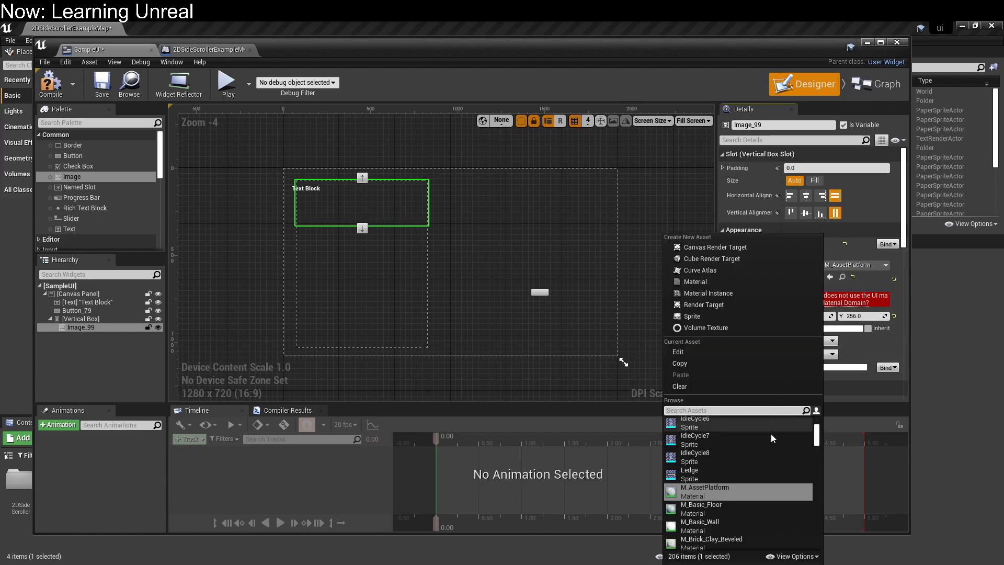
pyautogui.scroll(-10, 771, 507)
pyautogui.scroll(-20, 770, 505)
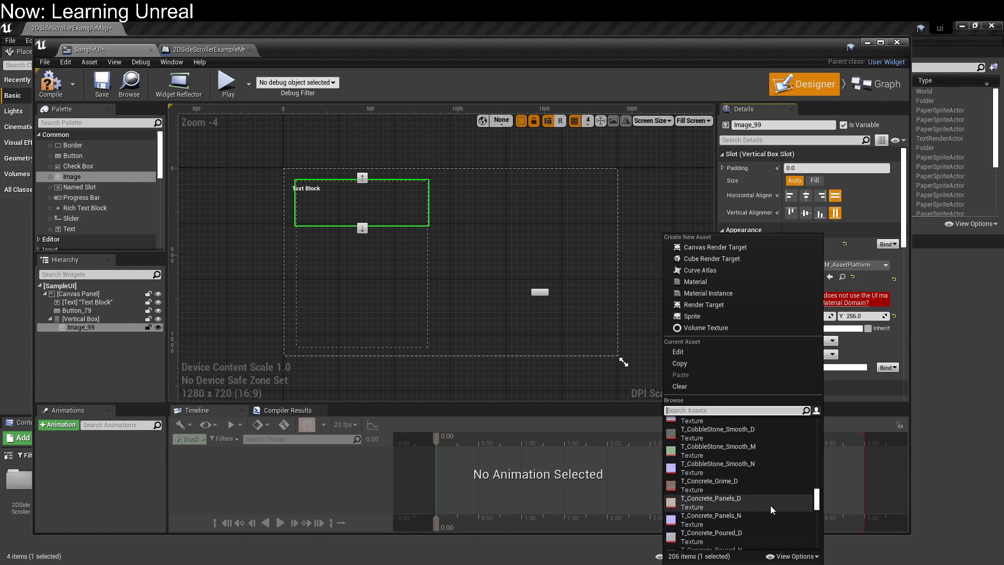
pyautogui.scroll(5, 770, 505)
pyautogui.scroll(-15, 749, 479)
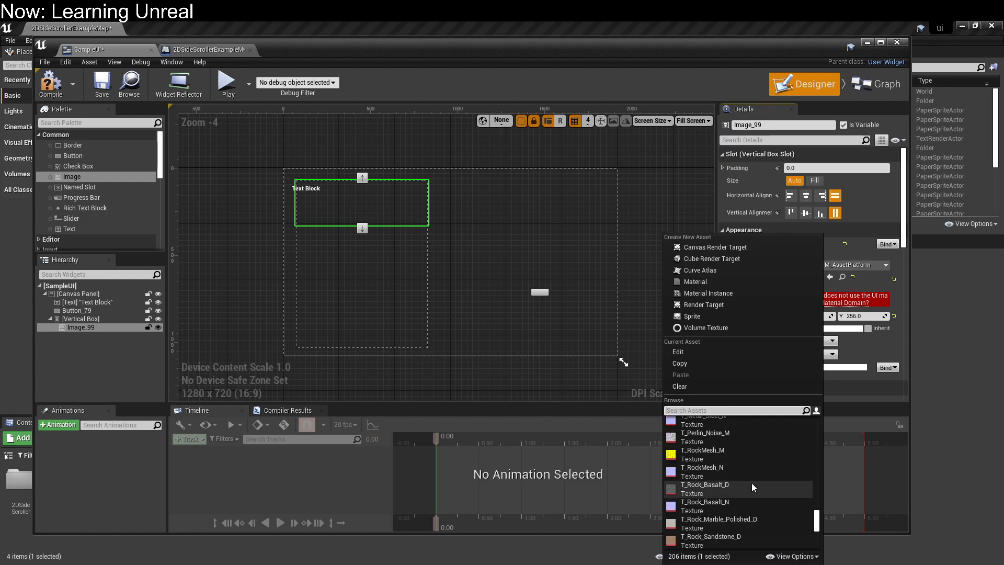
pyautogui.scroll(-5, 751, 482)
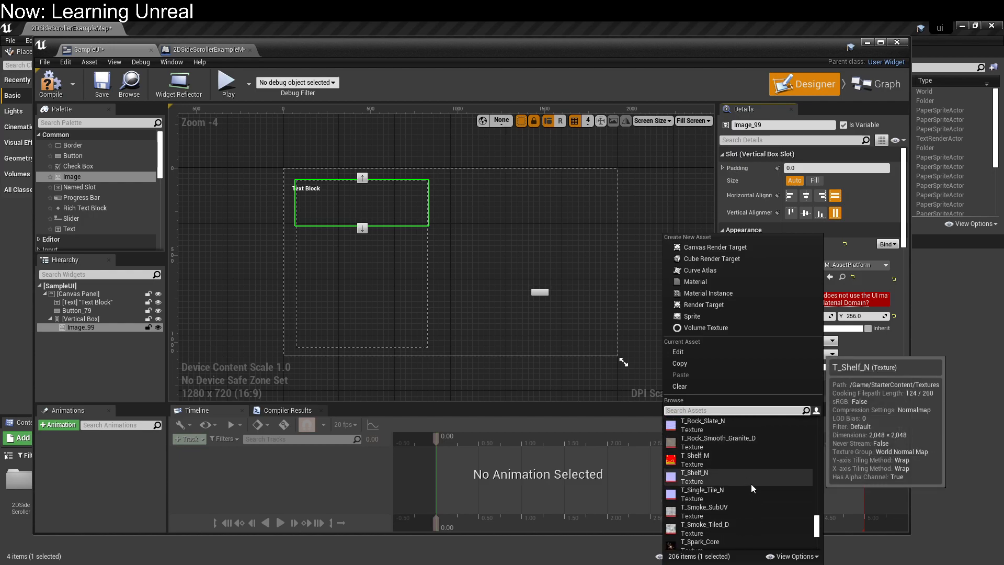
pyautogui.scroll(-3, 751, 484)
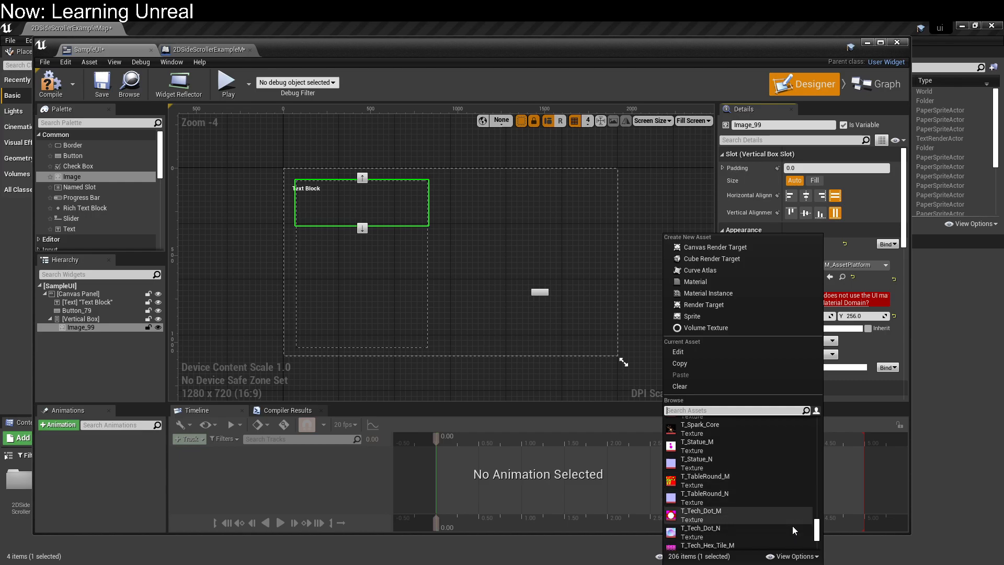
pyautogui.moveTo(816, 529); pyautogui.dragTo(805, 409)
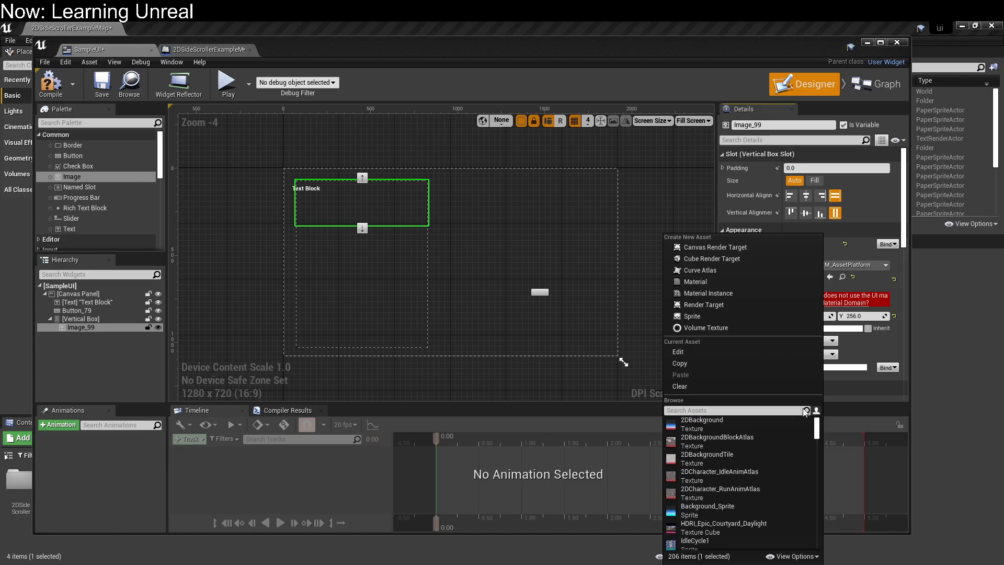
pyautogui.click(729, 457)
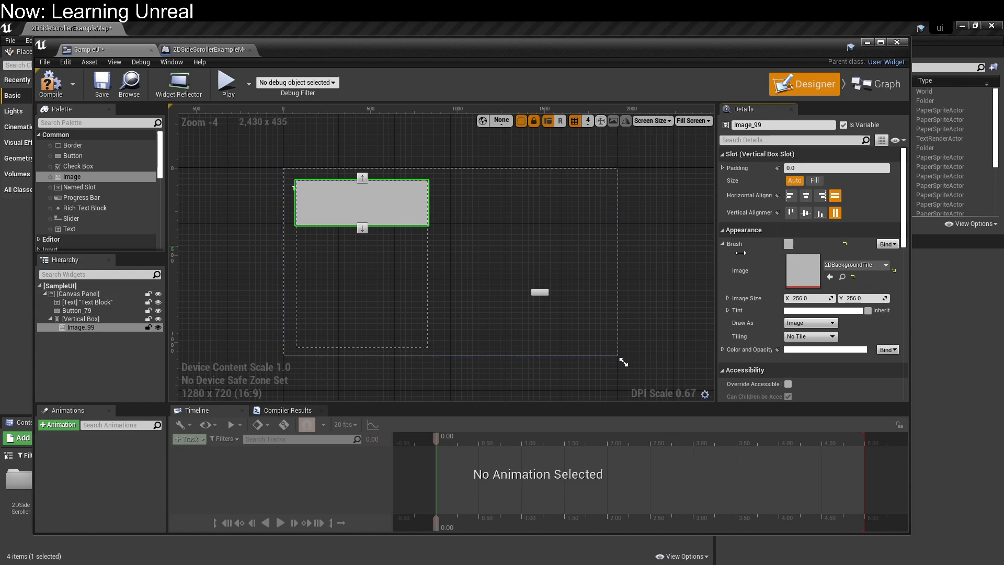
# Try a light pink Color and Opacity on the Image, hex sRGB FFD5F7FF
pyautogui.click(834, 350)
pyautogui.moveTo(666, 382); pyautogui.dragTo(679, 360)
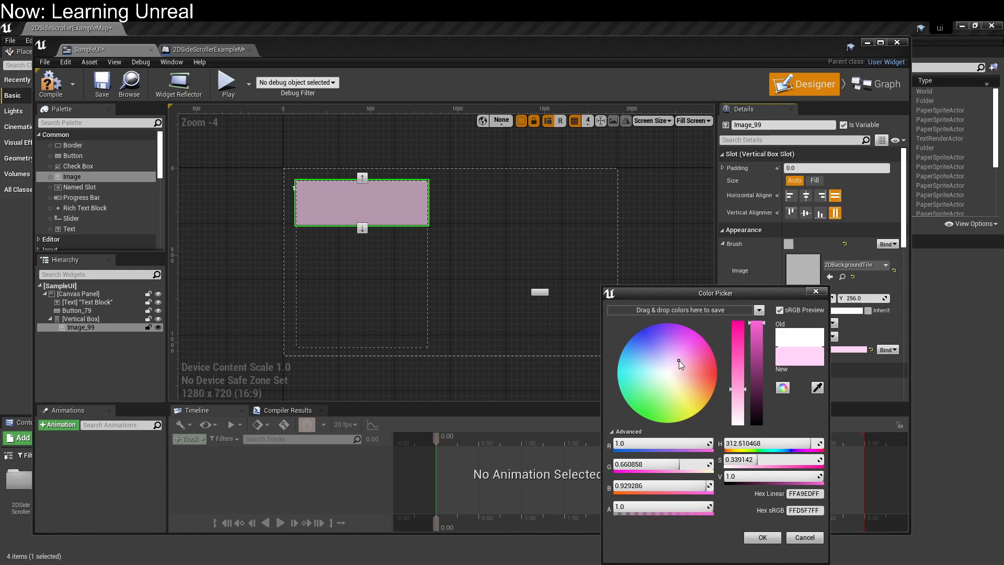
pyautogui.click(115, 376)
pyautogui.click(99, 330)
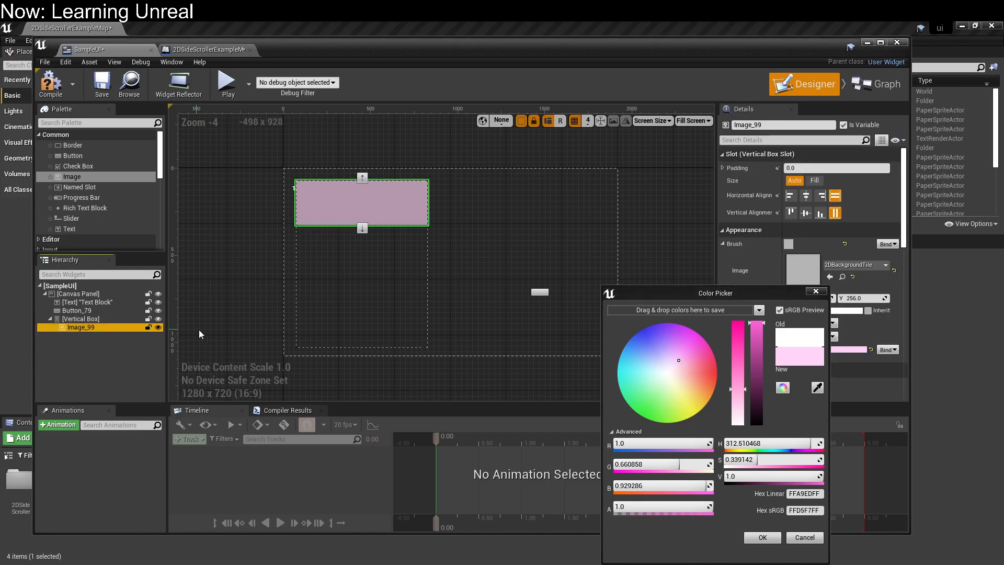
pyautogui.moveTo(126, 326); pyautogui.dragTo(107, 354)
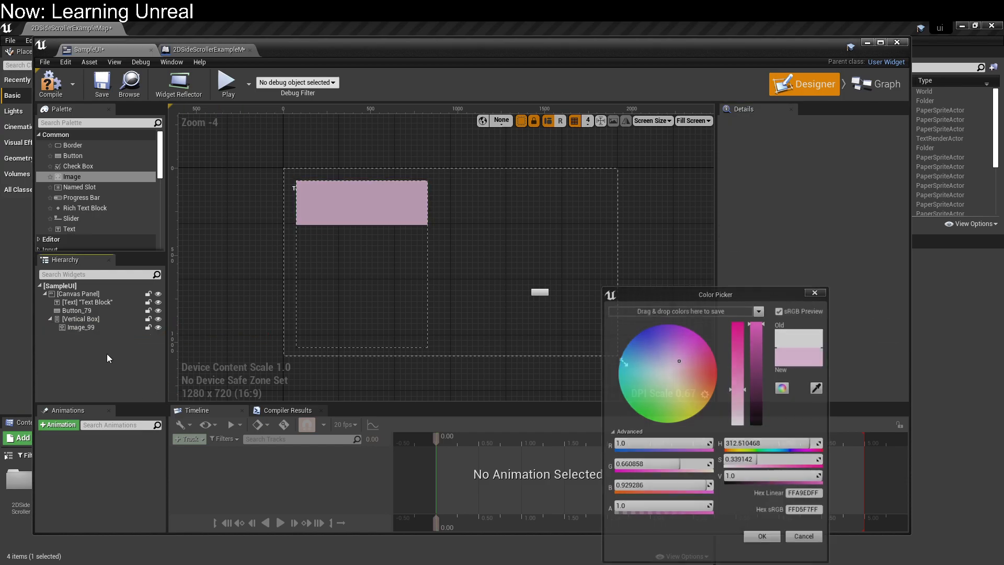
# Duplicate the Image in the Vertical Box and give the copy a light green brush tint, hex sRGB C6FFC1FF
pyautogui.click(102, 328)
pyautogui.hotkey('ctrl', 'w')
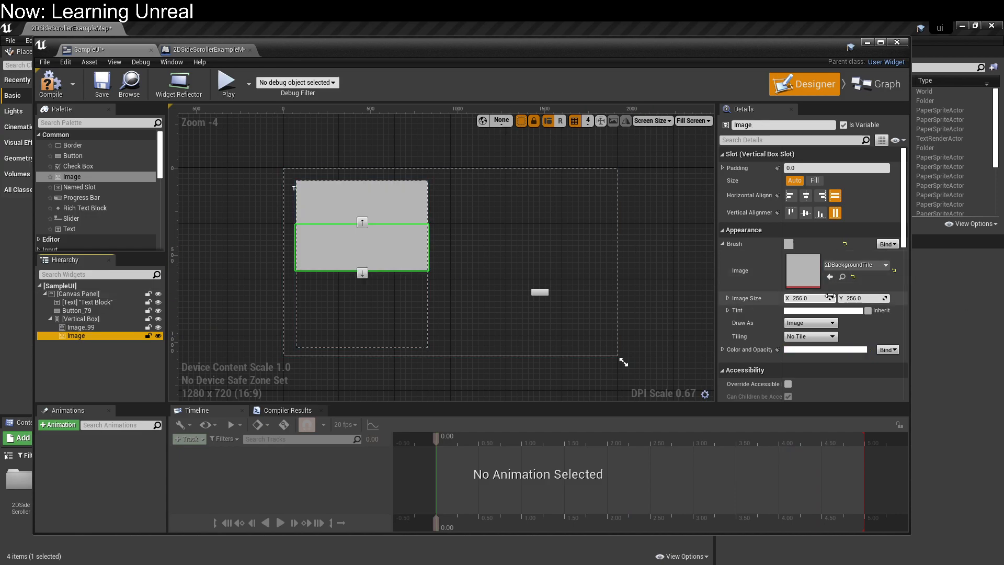
pyautogui.click(785, 242)
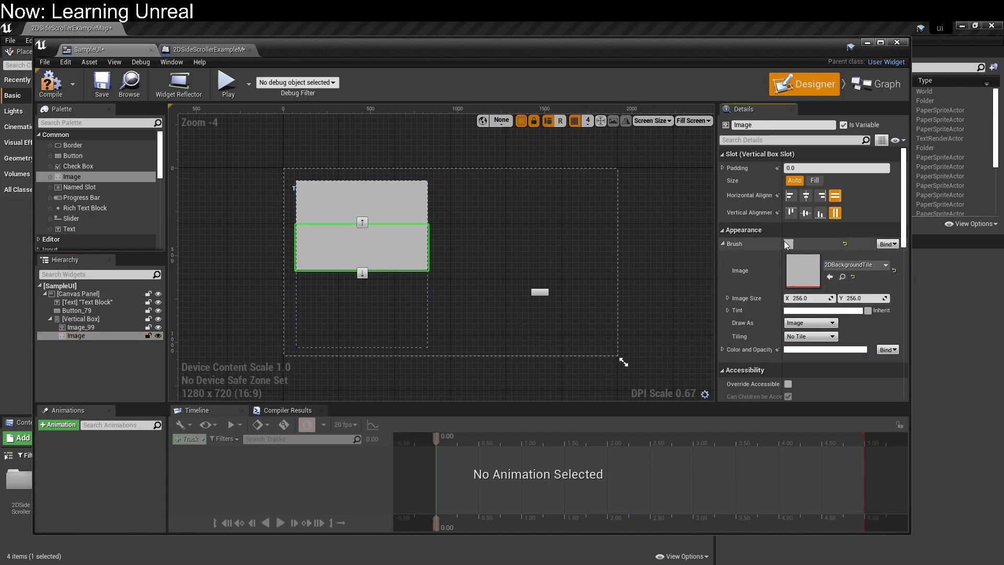
pyautogui.click(789, 312)
pyautogui.moveTo(630, 371); pyautogui.dragTo(615, 394)
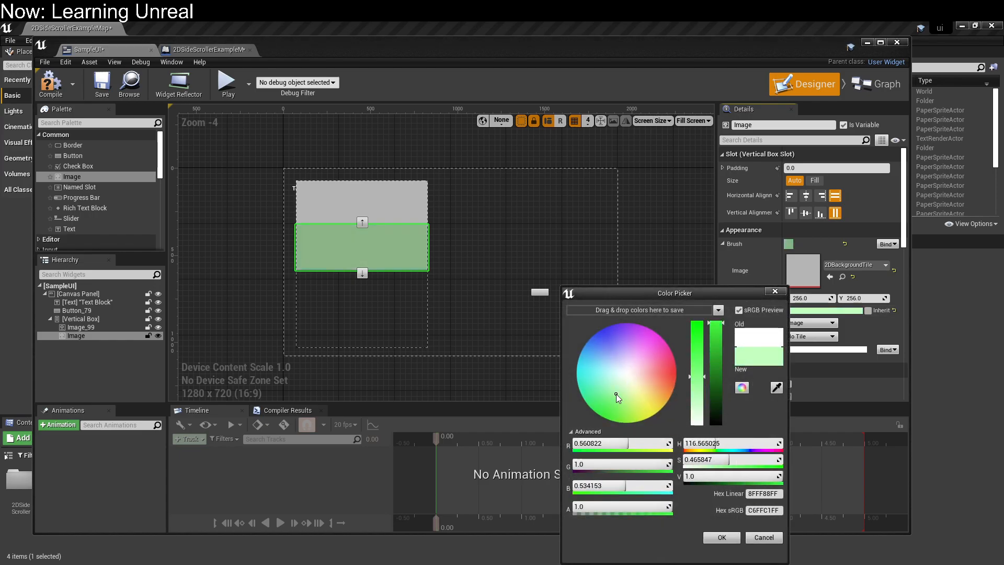
pyautogui.click(722, 535)
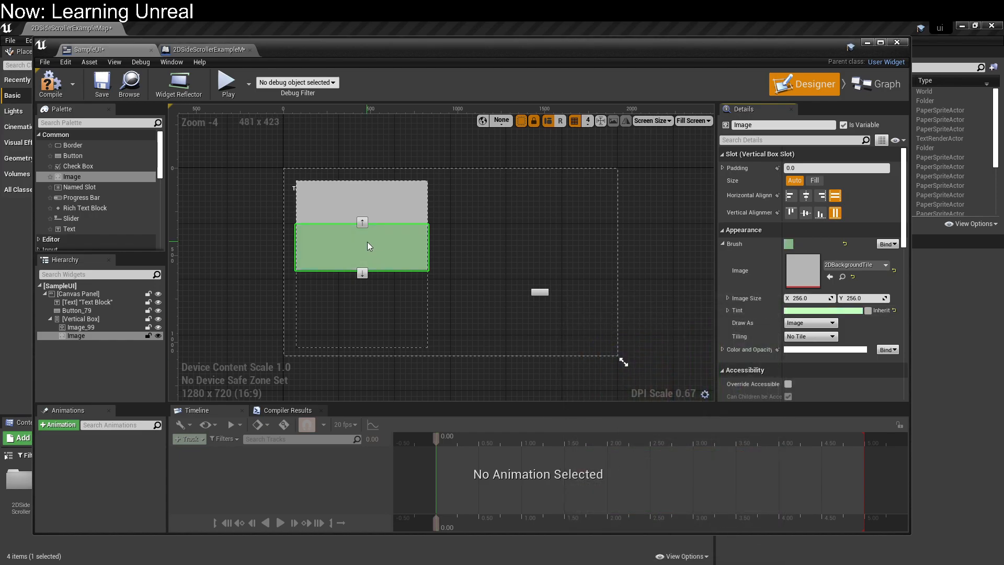
# Give the upper Image in the Vertical Box a pink brush tint, hex sRGB FFC2EBFF
pyautogui.click(393, 224)
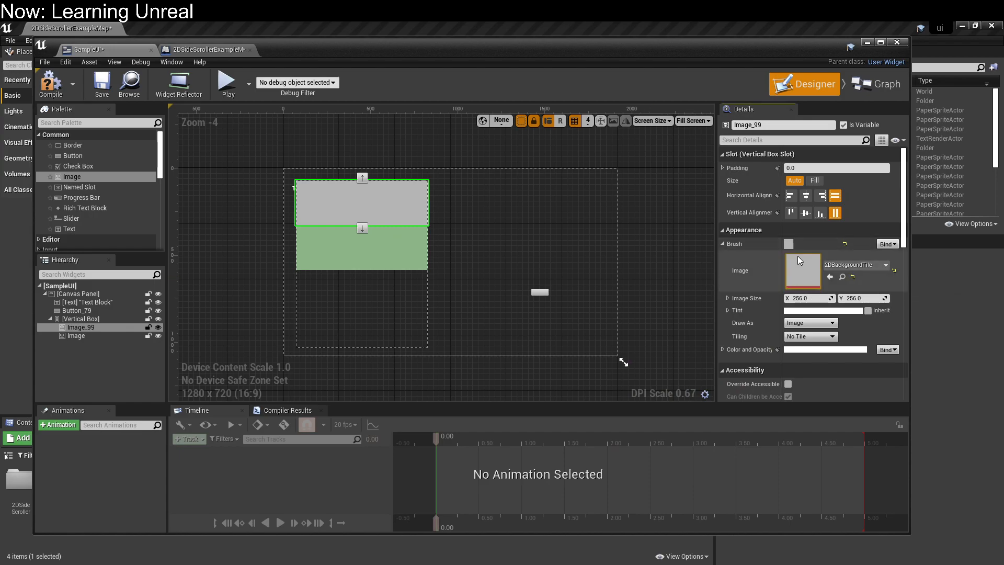
pyautogui.click(808, 313)
pyautogui.click(661, 359)
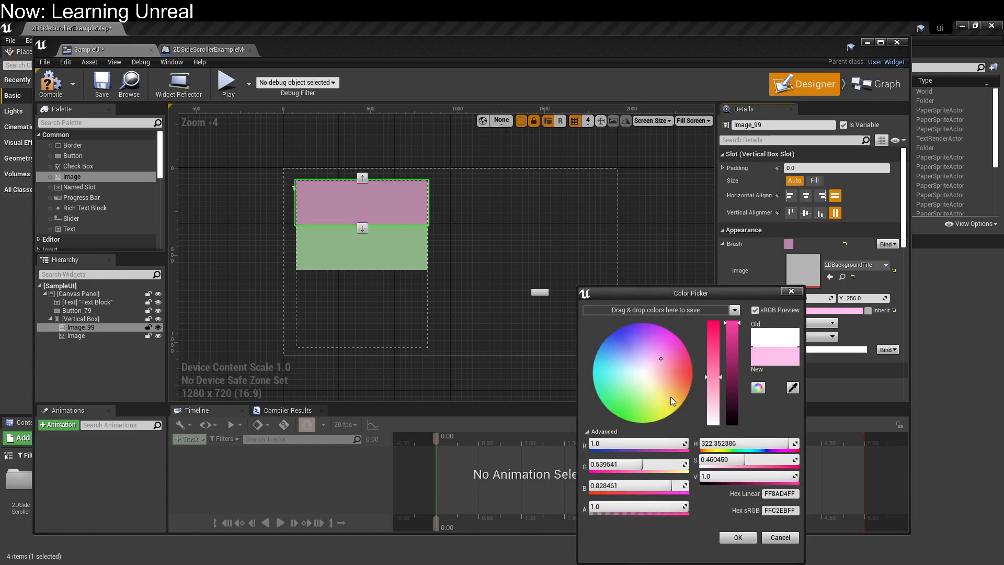
pyautogui.click(737, 537)
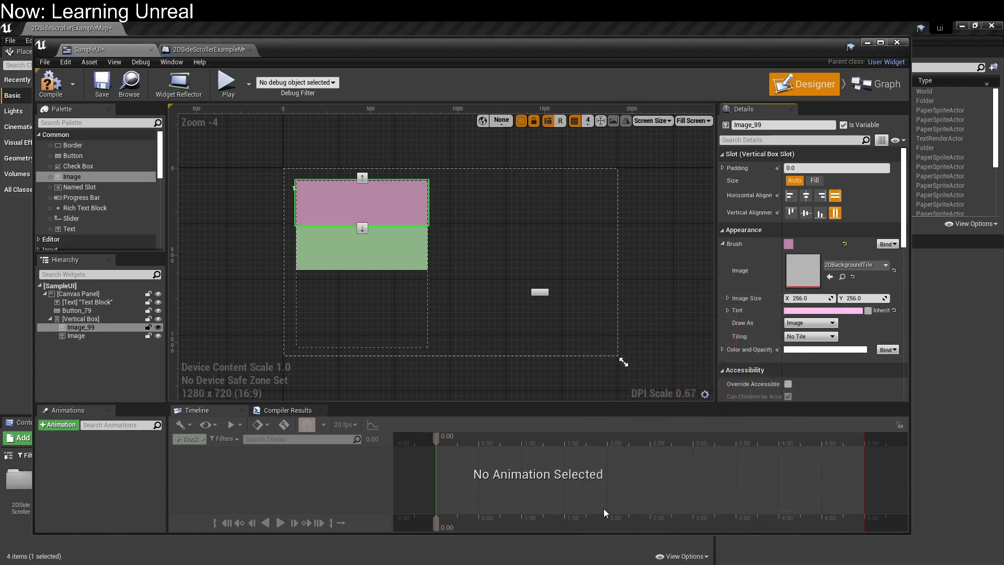
# Set the green Image's brush image size to 128 in Y and keep that Image selected
pyautogui.click(355, 258)
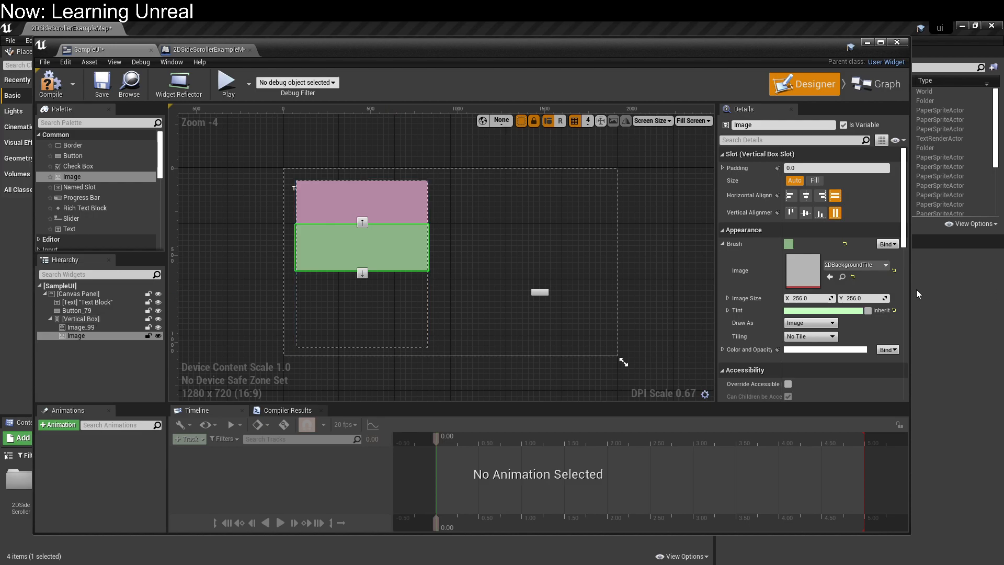
pyautogui.click(870, 298)
pyautogui.write('128')
pyautogui.press('Return')
pyautogui.click(74, 338)
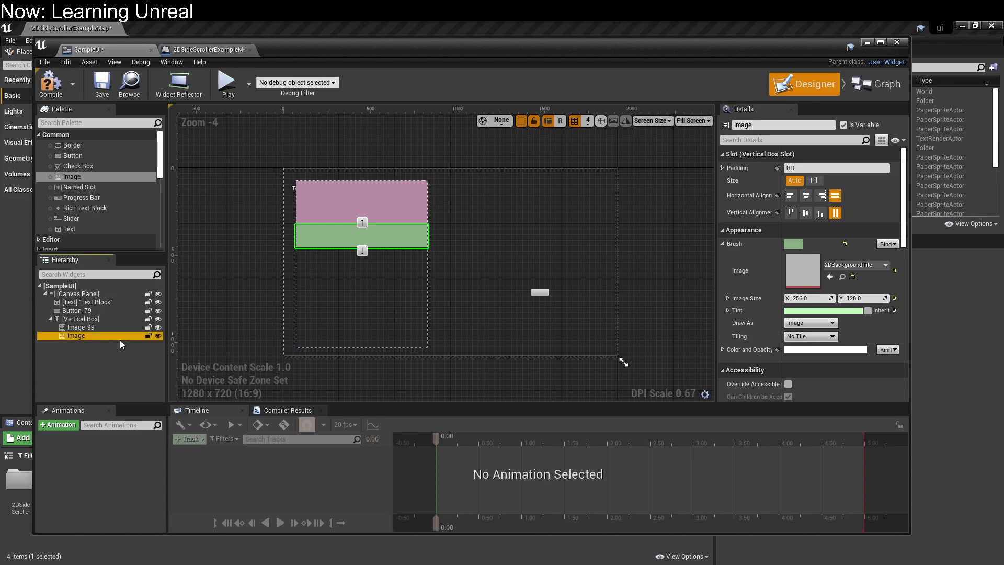
# Duplicate the selected green Image four times inside the Vertical Box and save the SampleUI widget
pyautogui.hotkey('ctrl', 'd')
pyautogui.hotkey('ctrl', 'd')
pyautogui.hotkey('ctrl', 'd')
pyautogui.hotkey('ctrl', 'd')
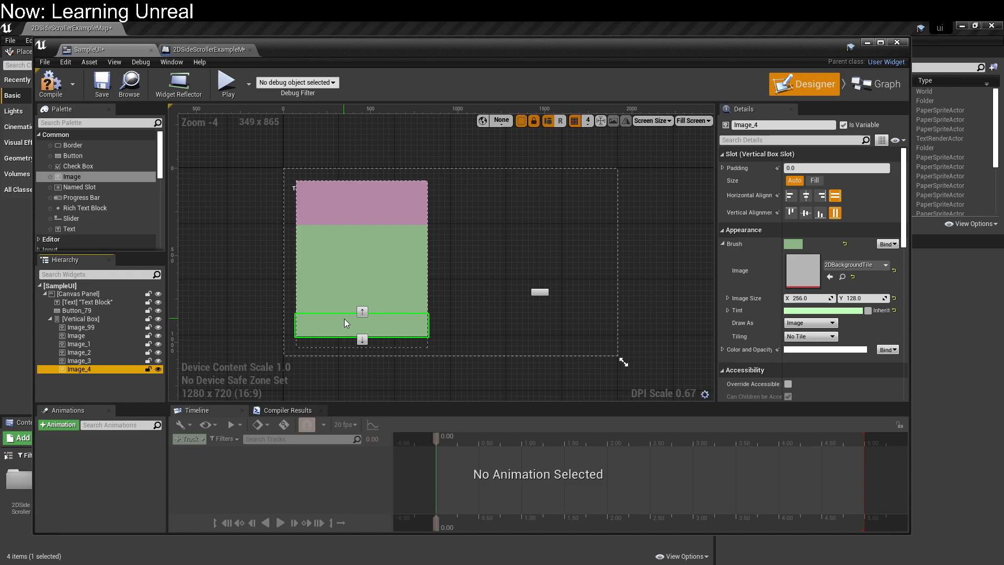
pyautogui.hotkey('ctrl', 's')
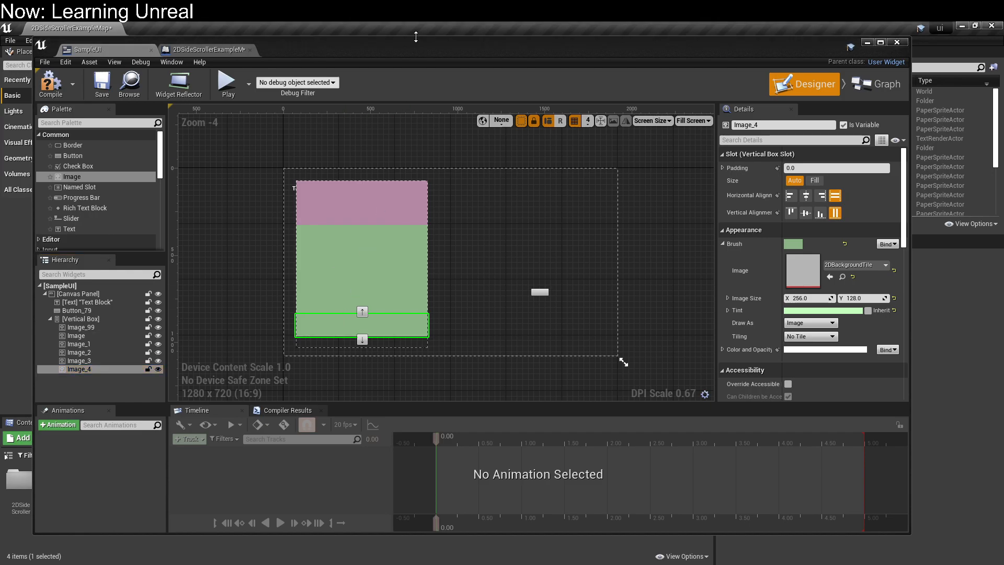
# Show the level blueprint, move its window clear of the level editor, and start a play session with viewport control
pyautogui.click(244, 52)
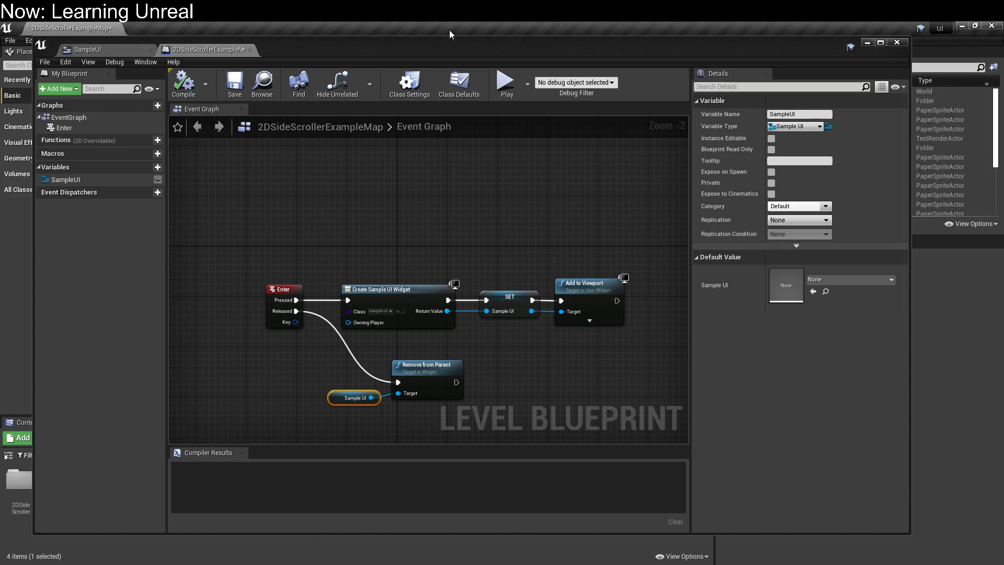
pyautogui.moveTo(464, 44); pyautogui.dragTo(0, 199)
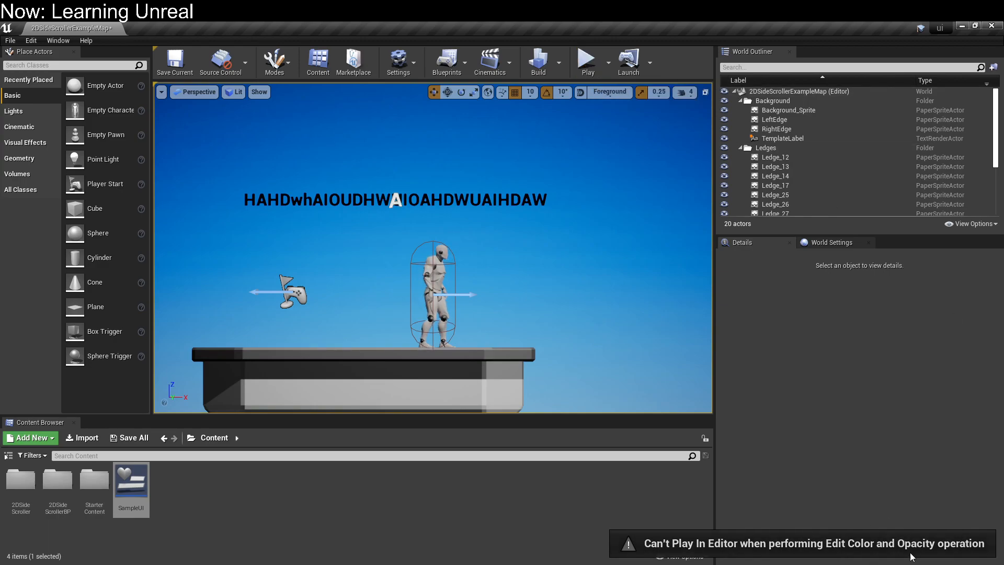
pyautogui.moveTo(0, 261); pyautogui.dragTo(626, 47)
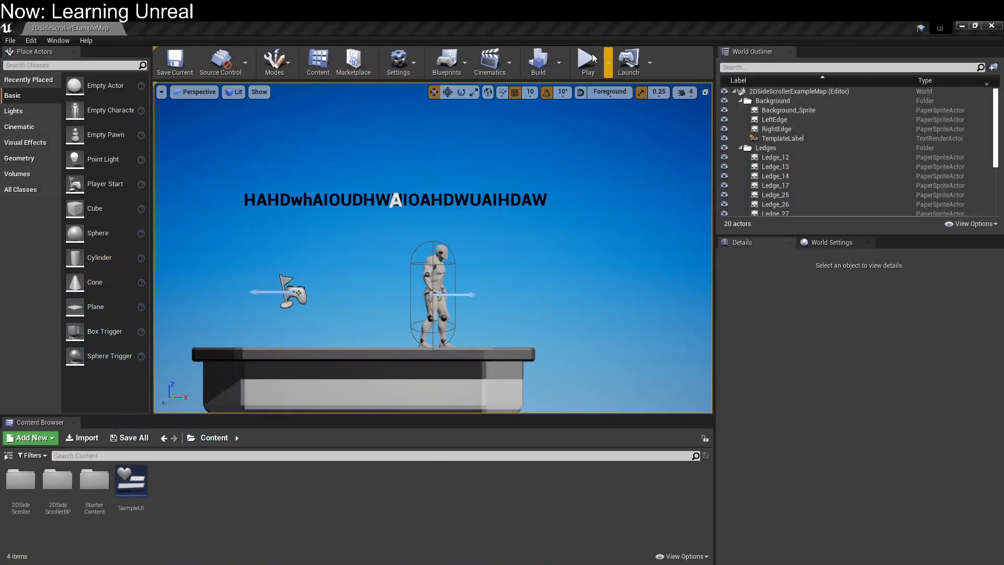
pyautogui.click(590, 60)
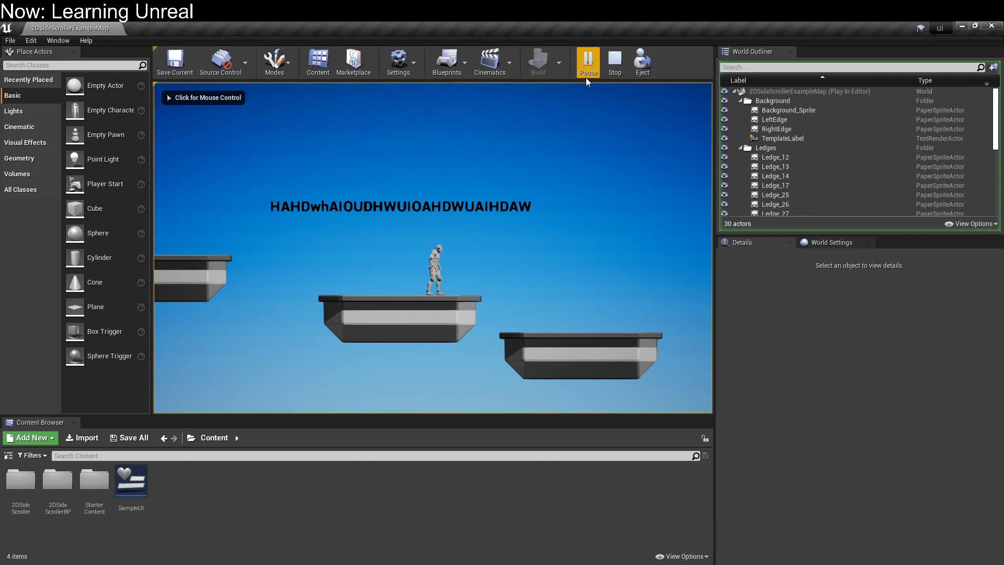
pyautogui.click(589, 115)
# Run and jump the character across the ledges while showing and hiding the SampleUI widget, and end the play session
pyautogui.press('d')
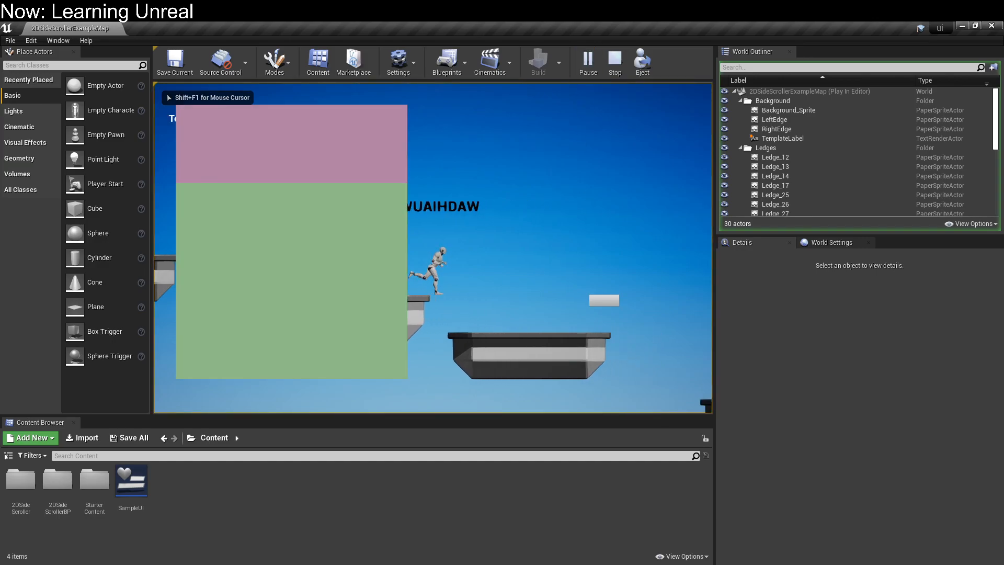
pyautogui.press('space')
pyautogui.press('a')
pyautogui.press('space')
pyautogui.press('d')
pyautogui.press('a')
pyautogui.press('space')
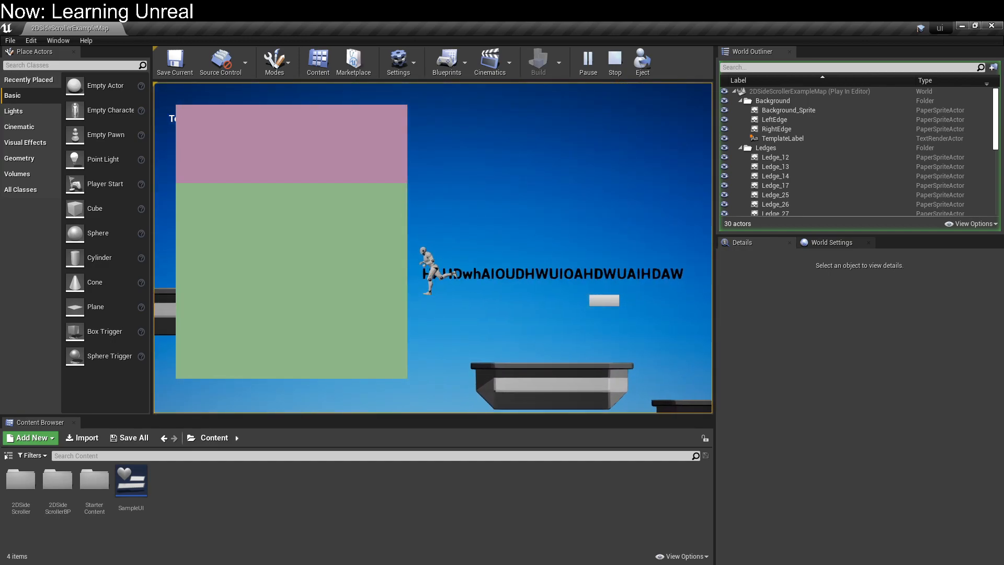
pyautogui.press('space')
pyautogui.press('d')
pyautogui.press('space')
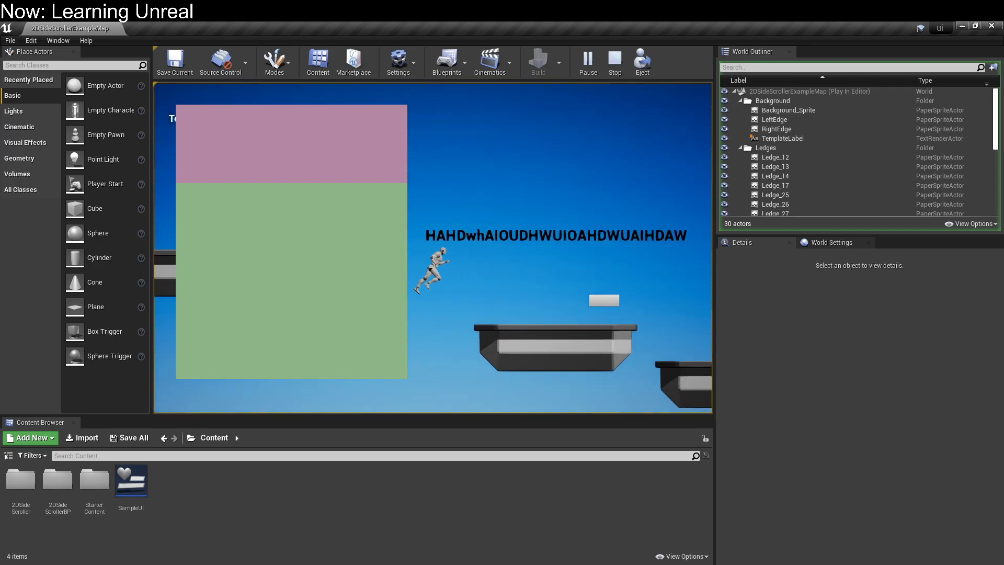
pyautogui.press('space')
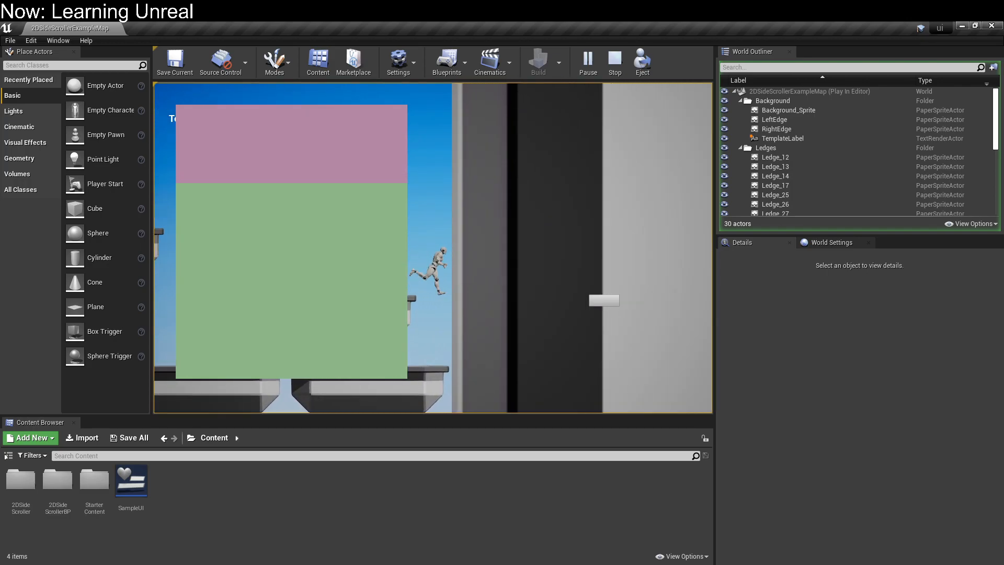
pyautogui.press('space')
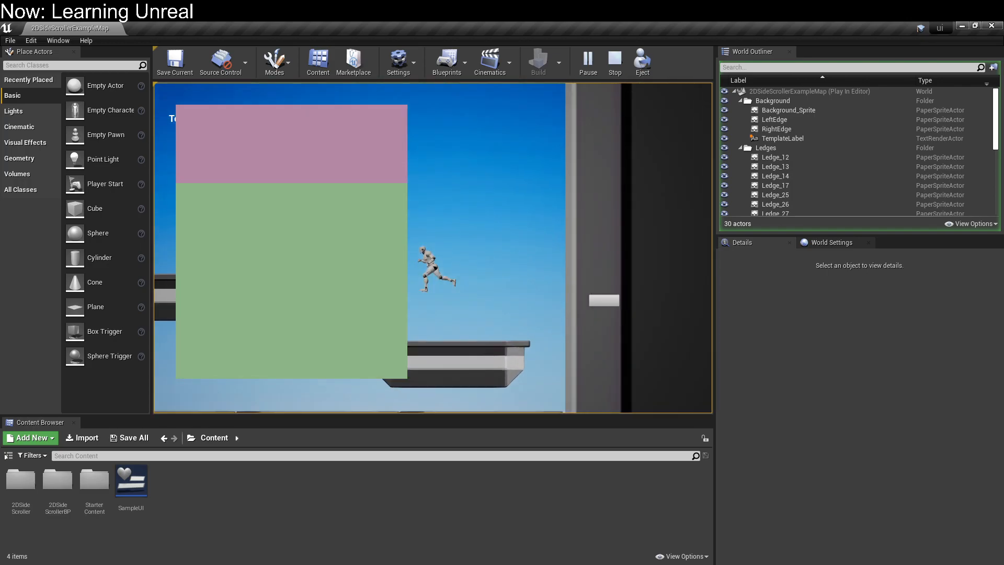
pyautogui.press('space')
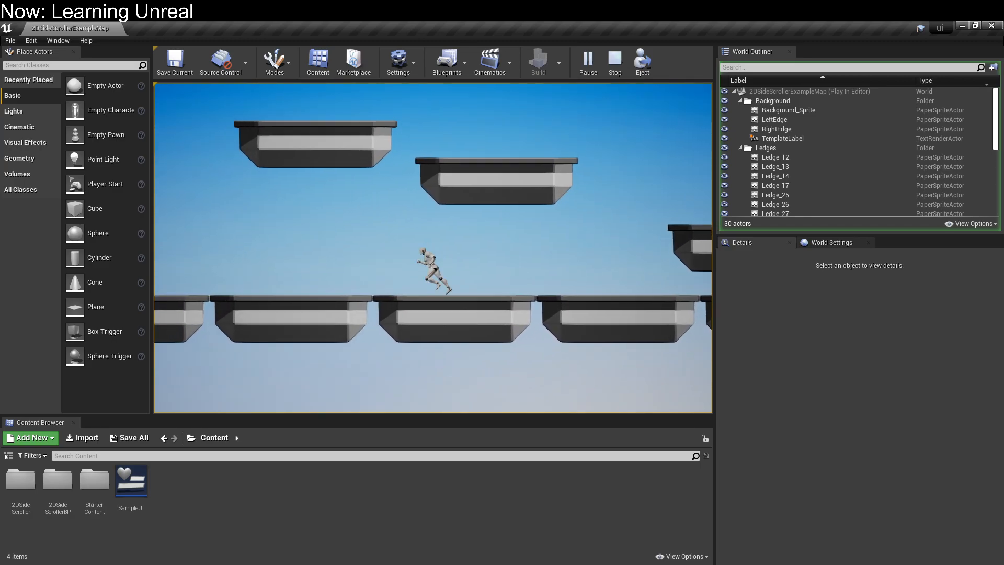
pyautogui.press('space')
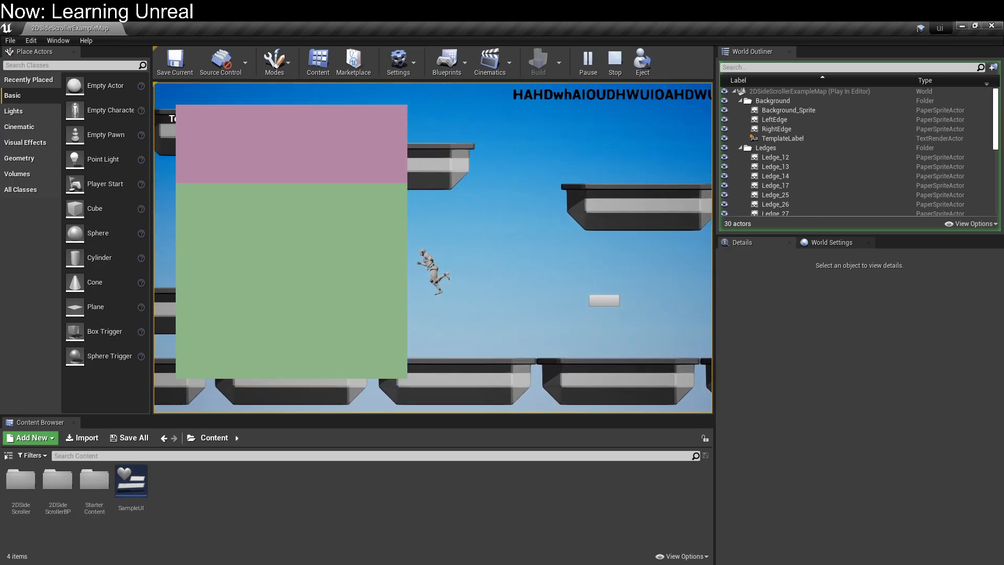
pyautogui.press('space')
pyautogui.press('space')
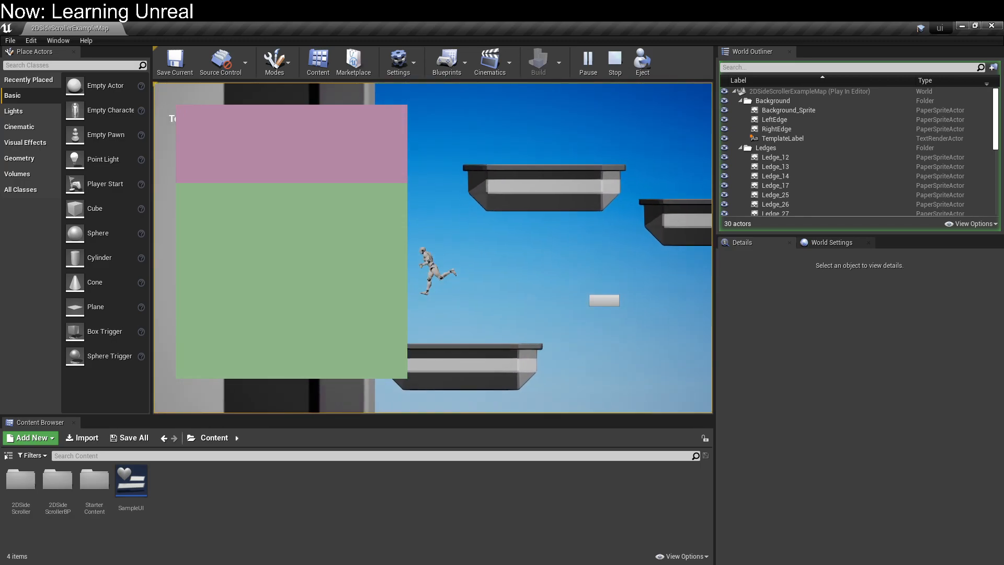
pyautogui.press('d')
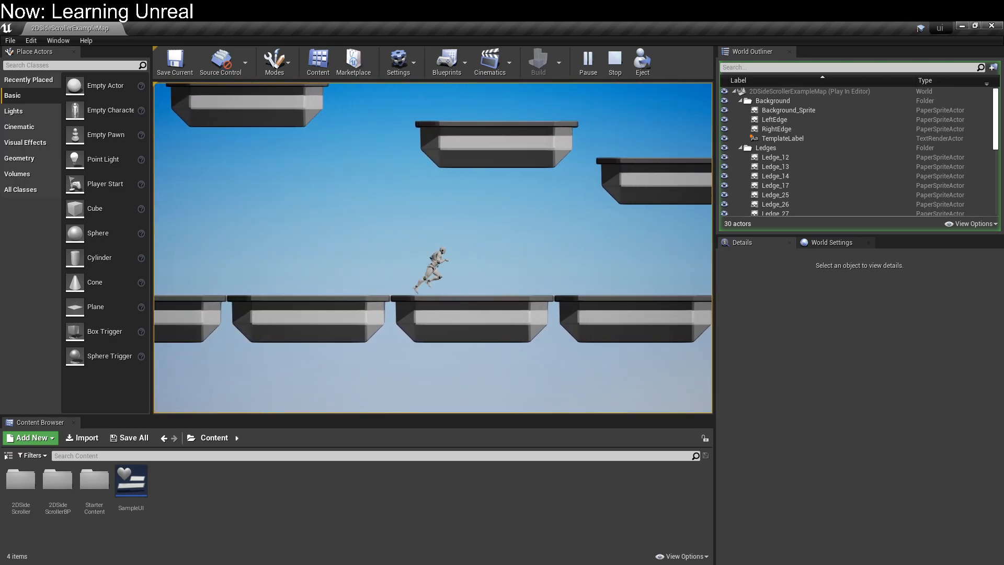
pyautogui.press('space')
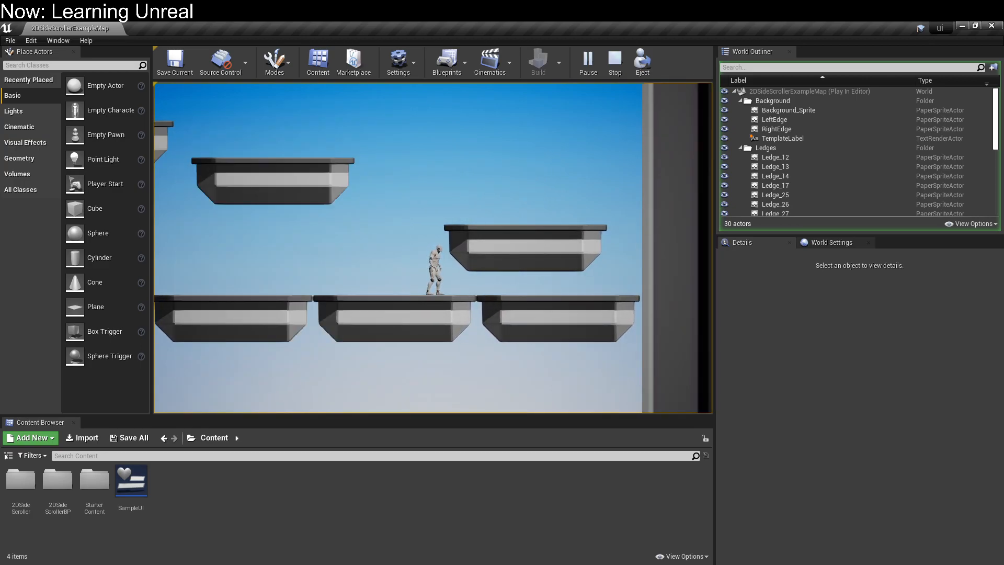
pyautogui.press('Escape')
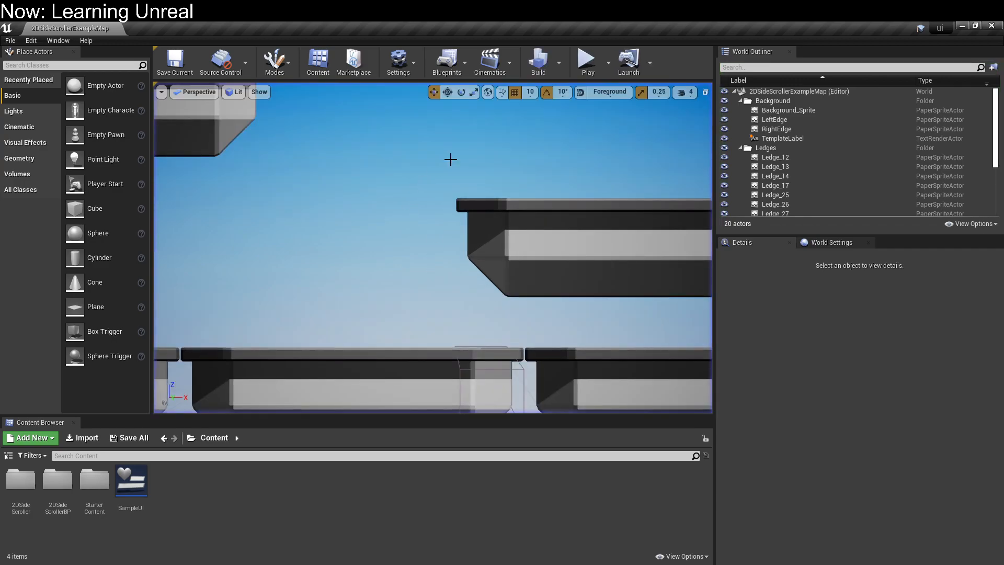
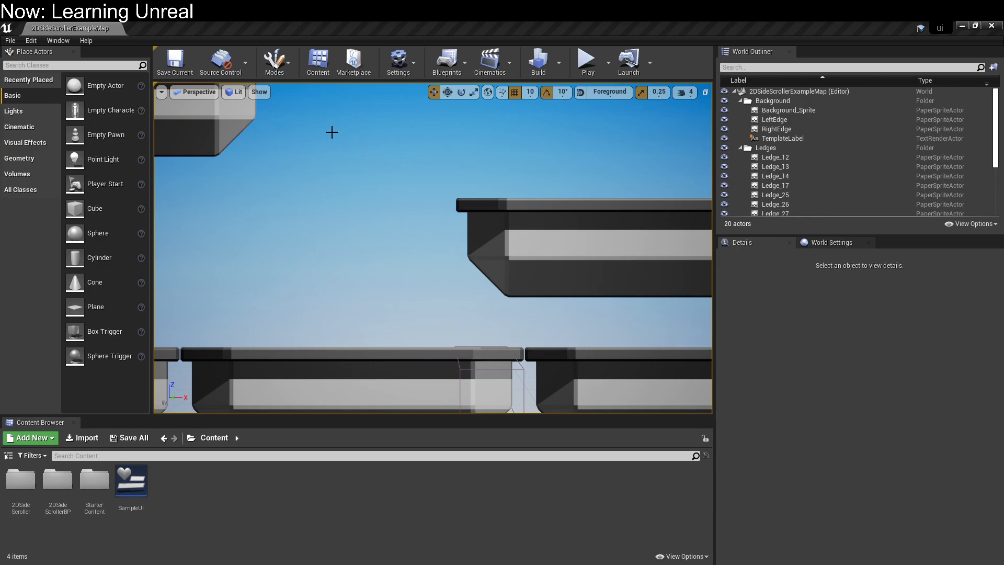
# Open the Project Settings and review the project's Description page down to its window settings
pyautogui.click(33, 43)
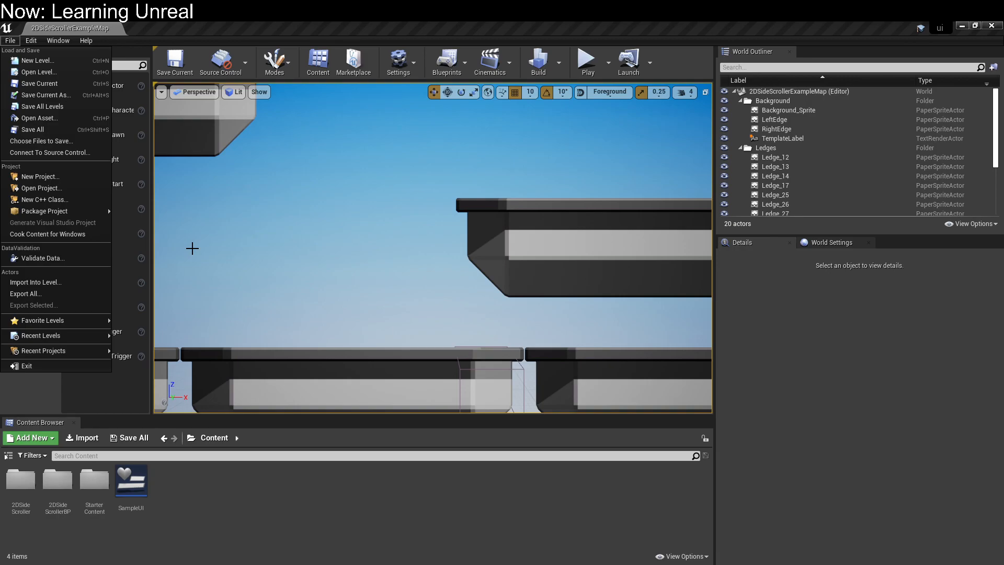
pyautogui.click(11, 40)
pyautogui.click(31, 41)
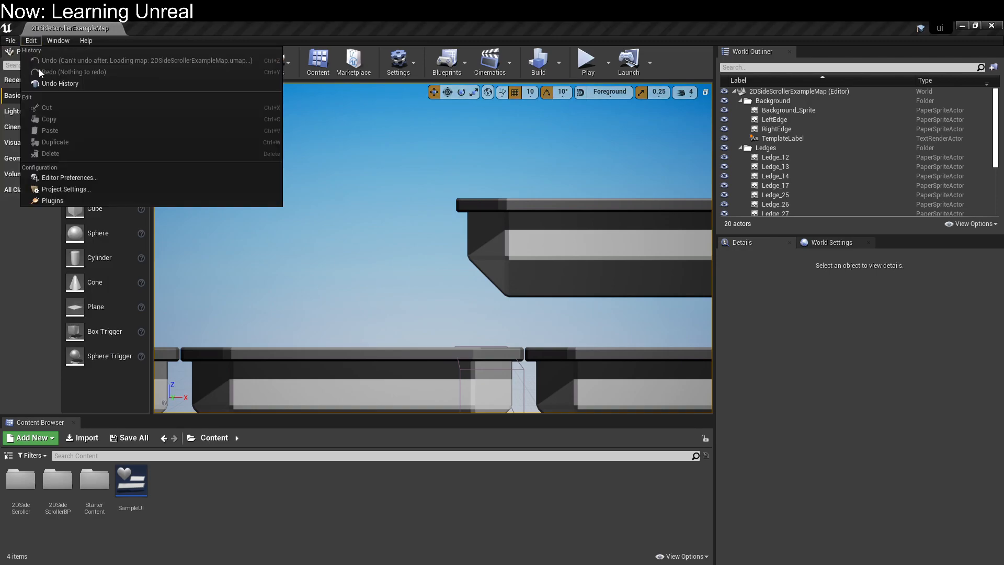
pyautogui.click(80, 190)
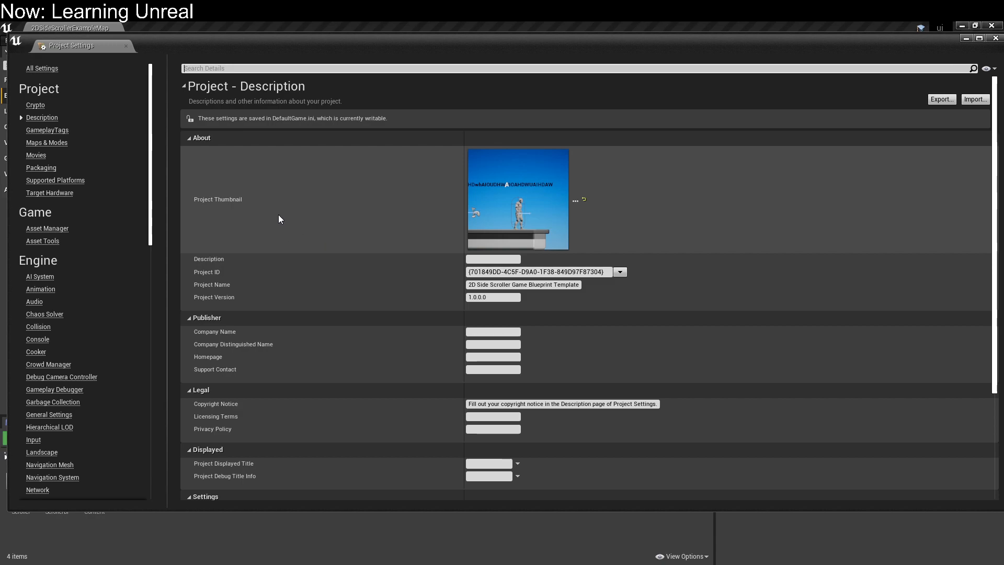
pyautogui.scroll(-3, 349, 278)
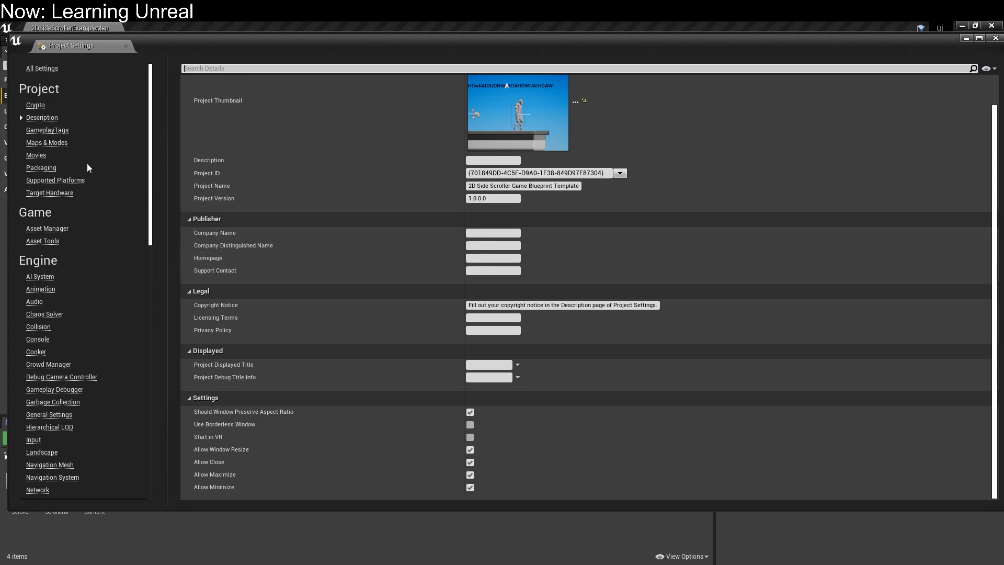
# Review the Crypto, GameplayTags and Maps & Modes project settings, including the available Default GameMode choices
pyautogui.click(37, 106)
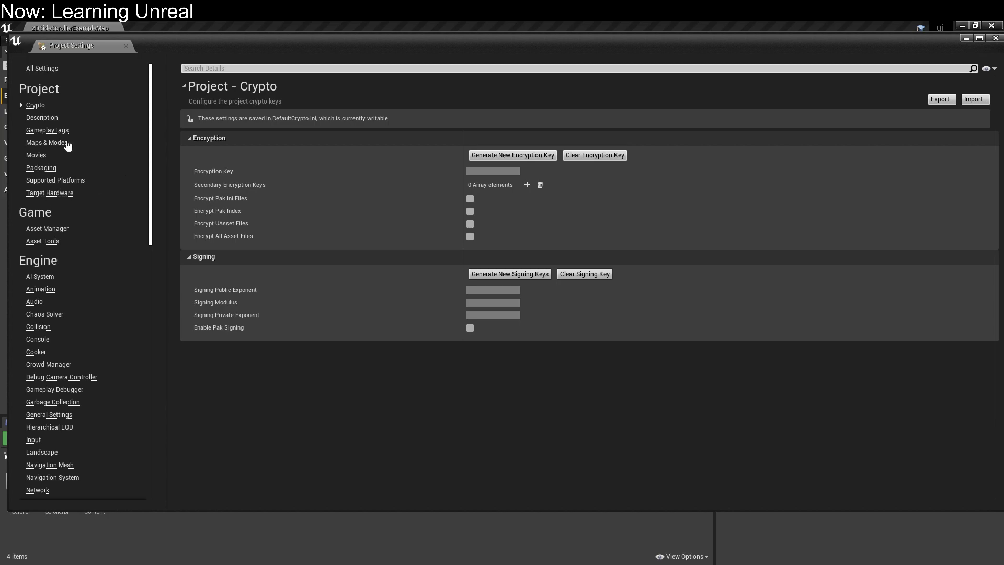
pyautogui.click(52, 131)
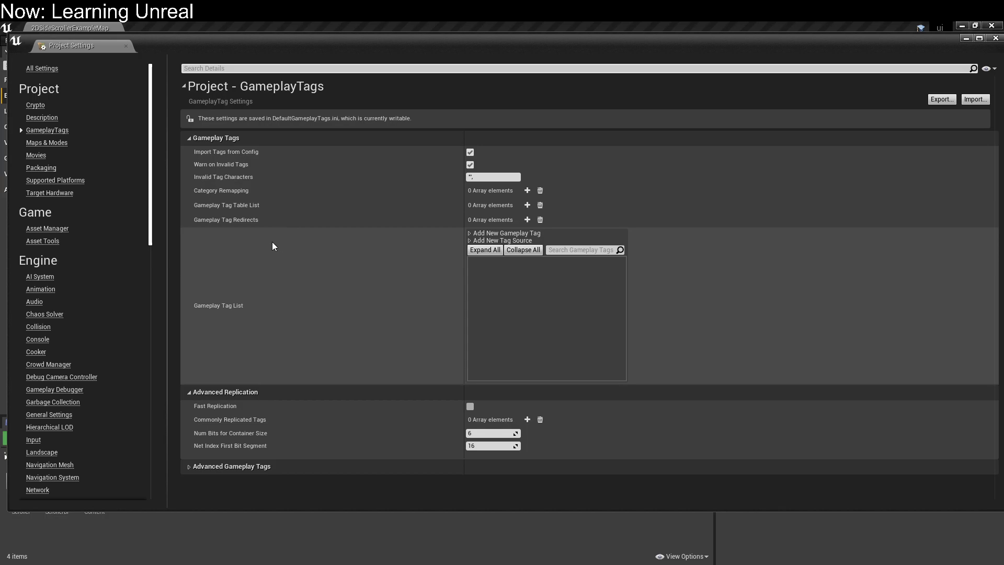
pyautogui.click(52, 148)
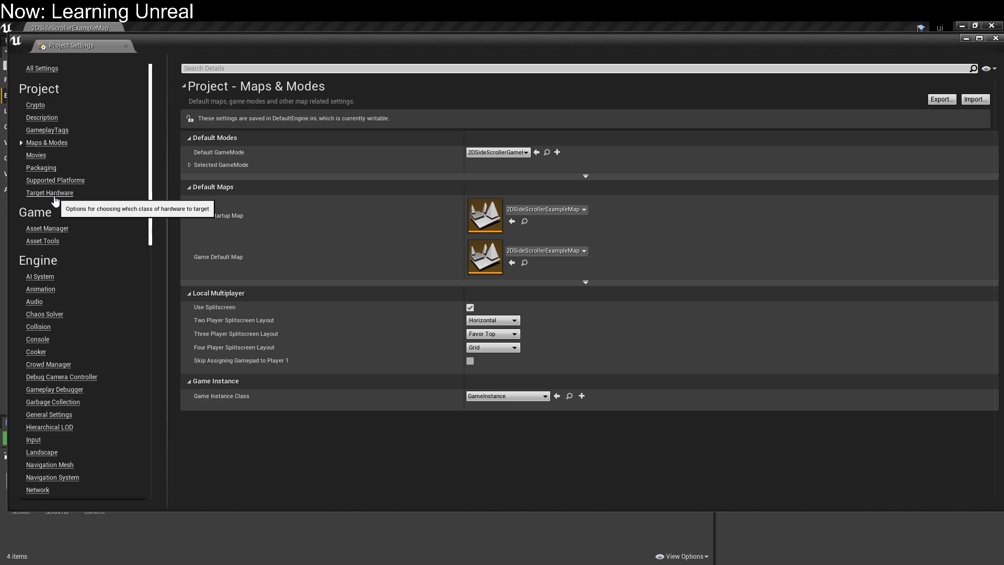
pyautogui.click(470, 152)
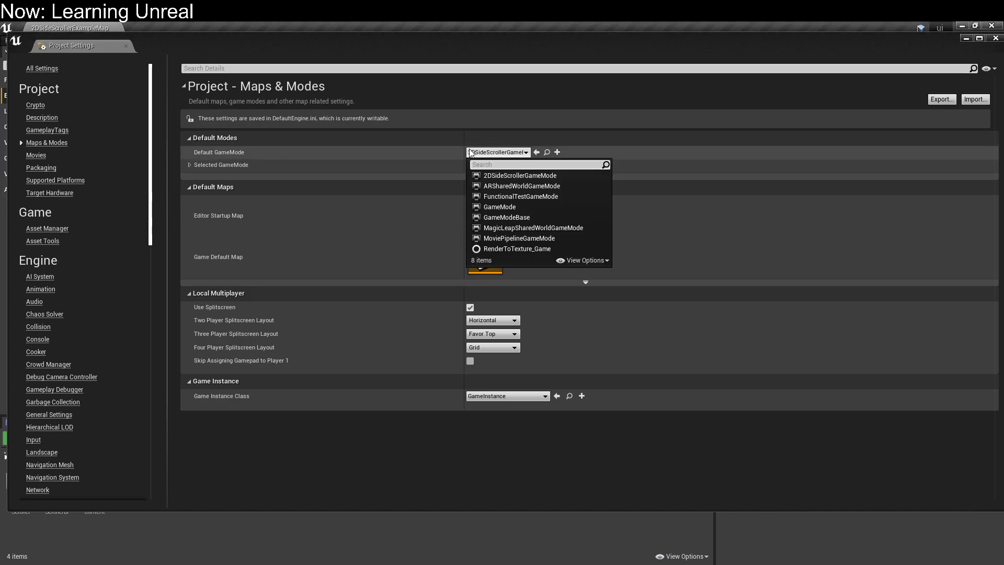
pyautogui.click(470, 152)
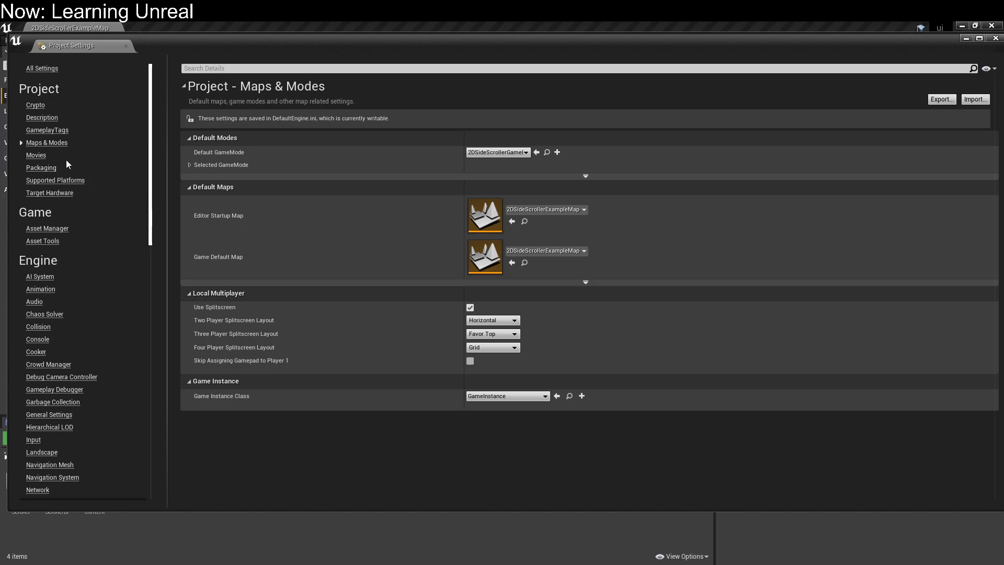
# Review the project's Packaging settings and the engine's General Settings, from fonts and default classes down to framerate and screenshots
pyautogui.click(46, 168)
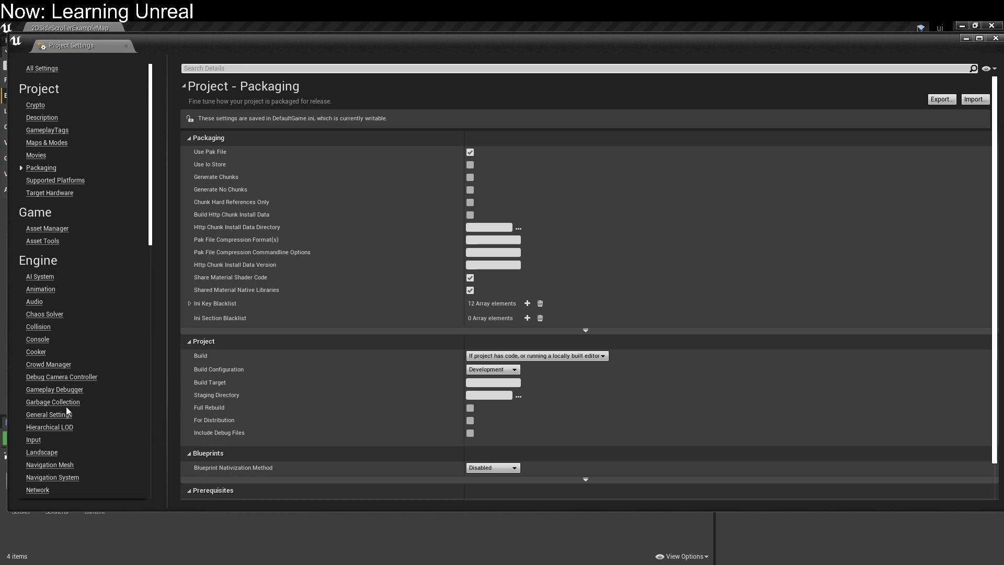
pyautogui.scroll(-3, 73, 407)
pyautogui.scroll(-2, 73, 403)
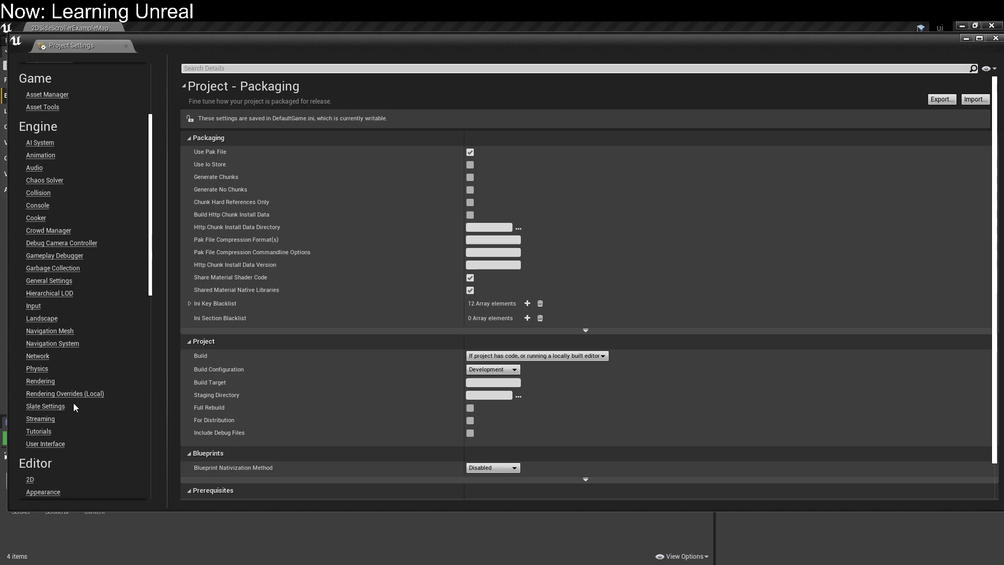
pyautogui.click(72, 282)
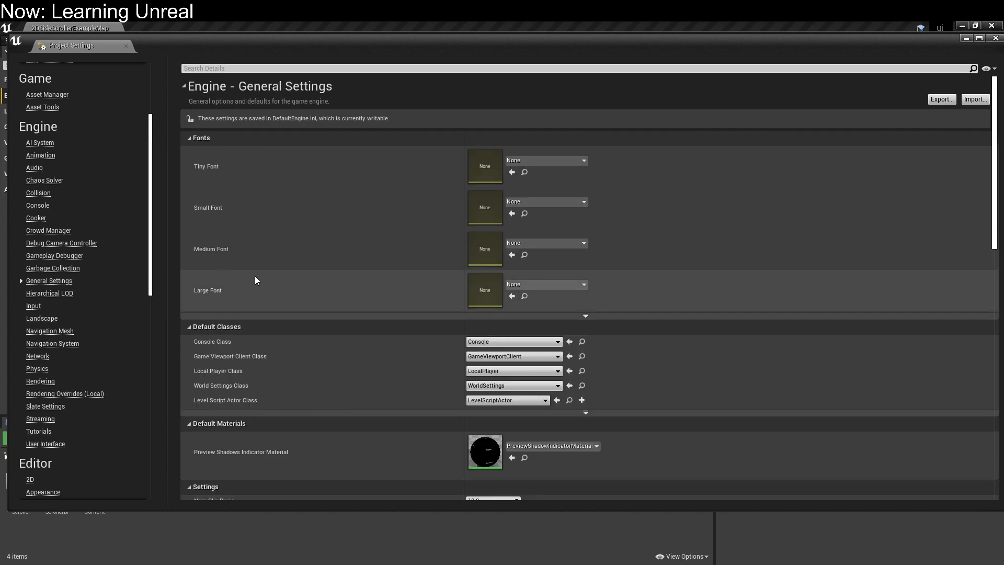
pyautogui.scroll(-1, 255, 275)
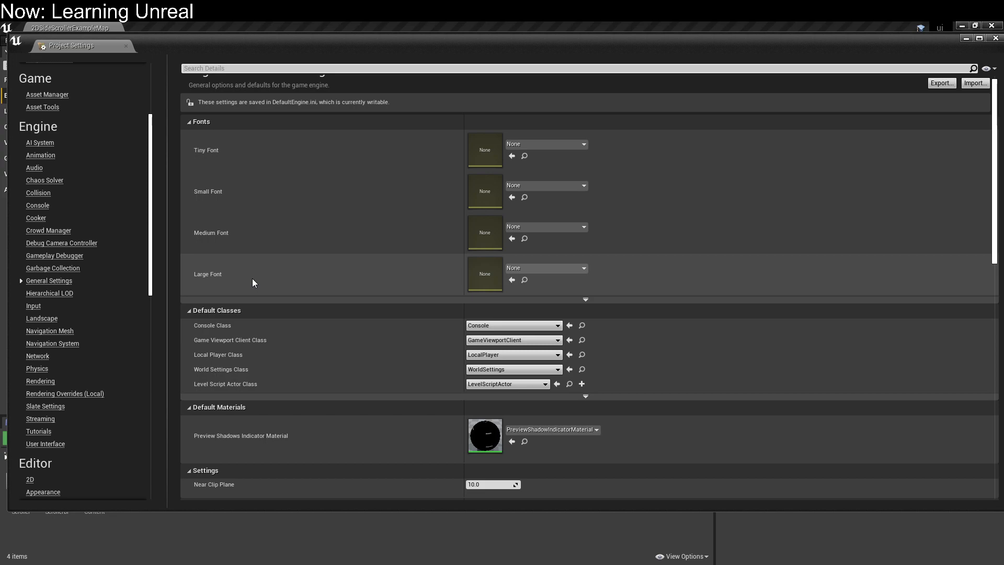
pyautogui.scroll(-4, 252, 285)
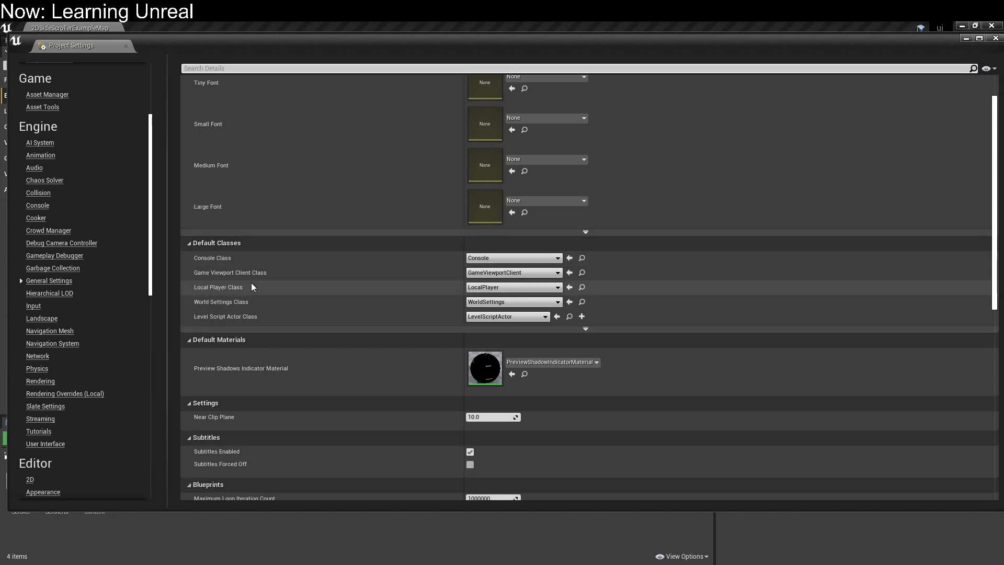
pyautogui.scroll(-12, 251, 285)
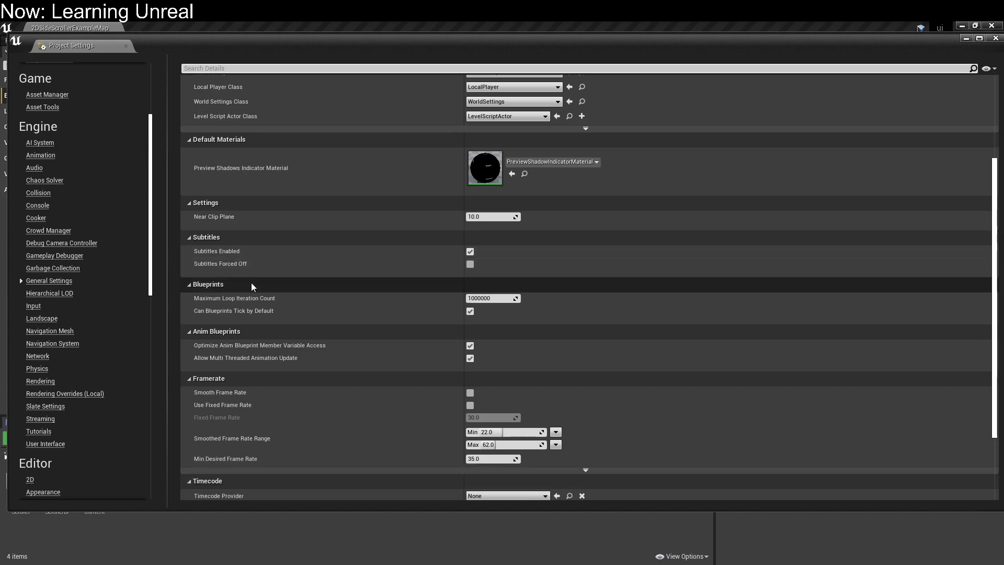
pyautogui.scroll(-5, 251, 285)
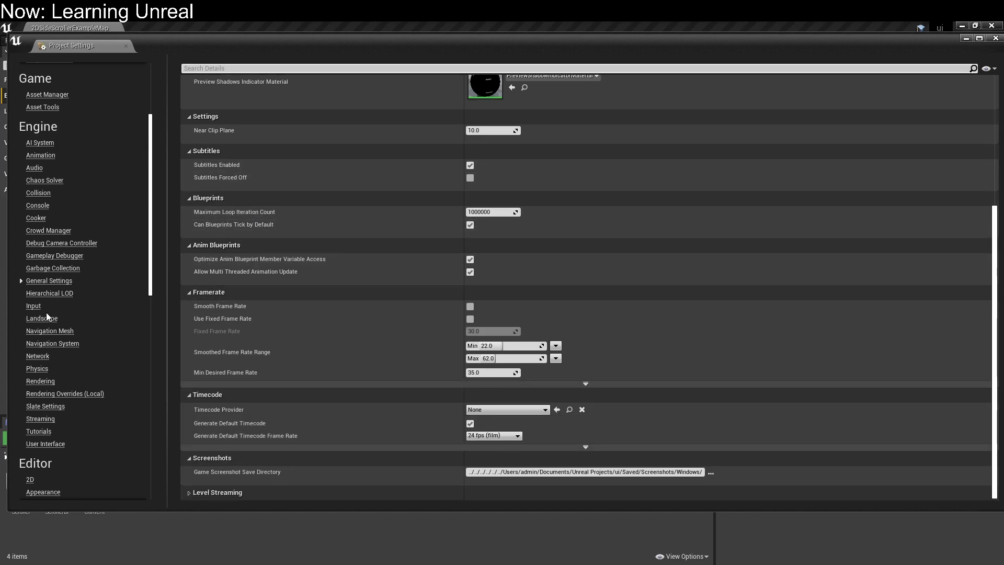
# Set the Default Viewport Mouse Capture Mode to No Capture in the engine's Input settings and close the Project Settings
pyautogui.click(34, 305)
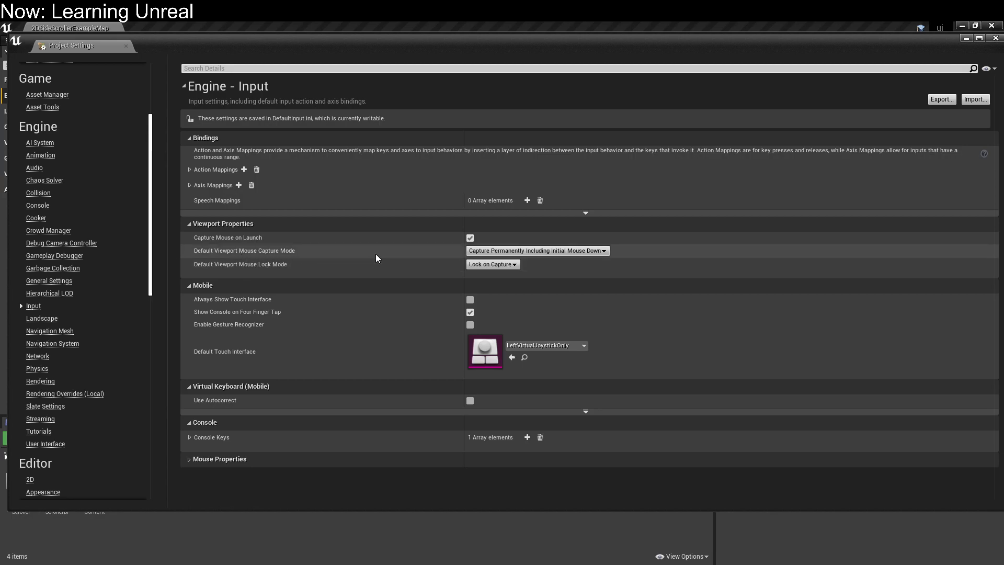
pyautogui.click(541, 251)
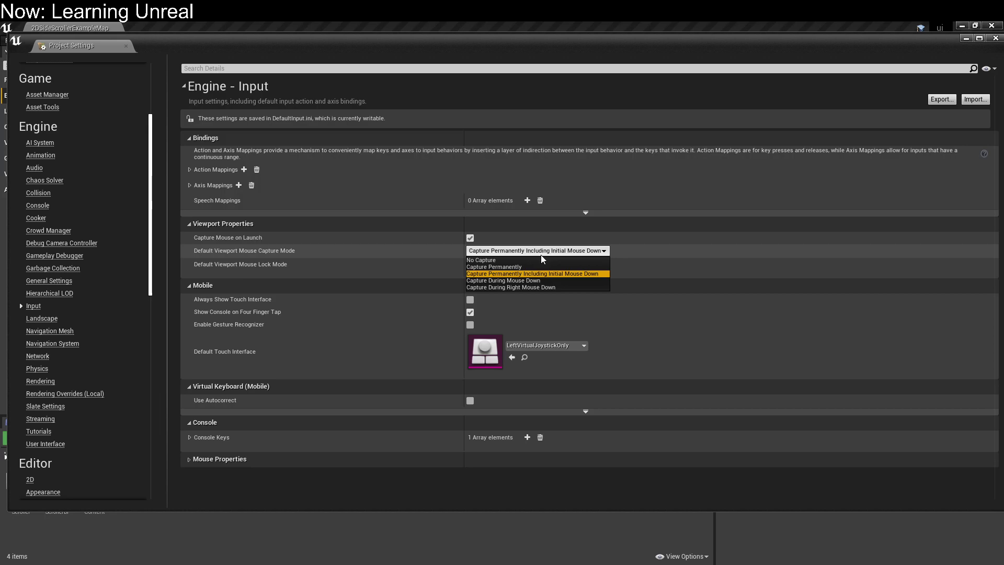
pyautogui.click(538, 259)
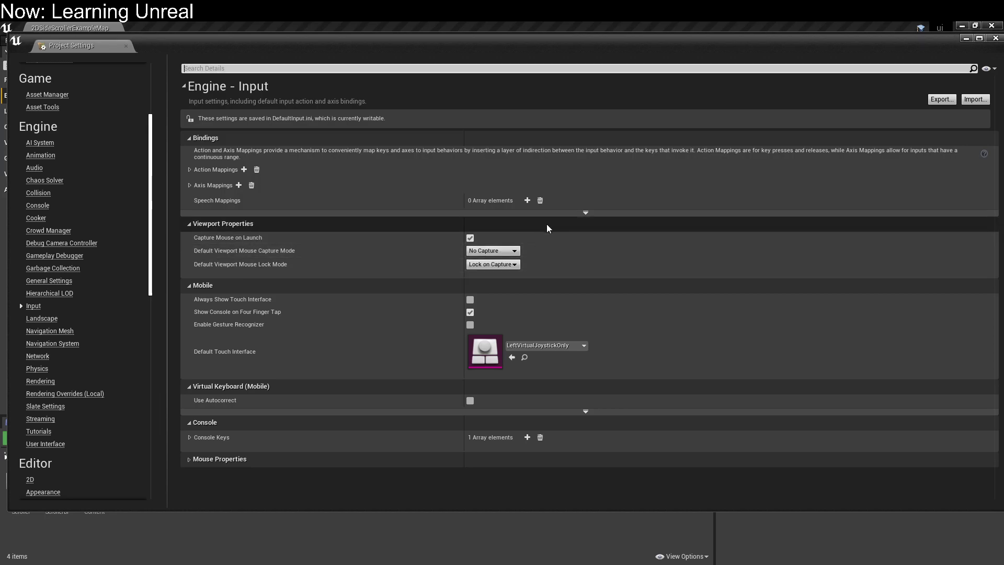
pyautogui.click(995, 40)
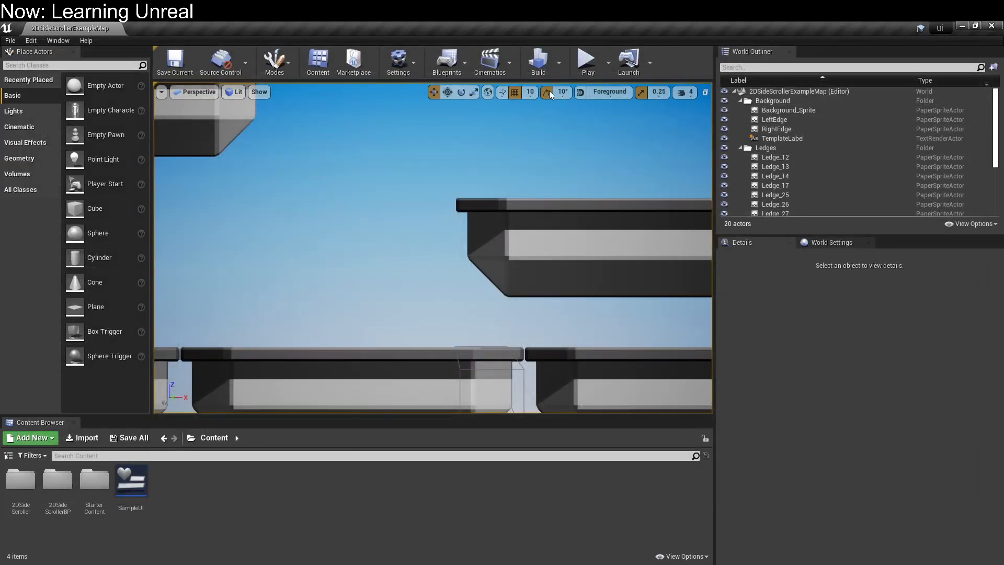
# Play-test the level, showing and hiding the SampleUI widget repeatedly to check the mouse cursor's behaviour around its button
pyautogui.click(586, 61)
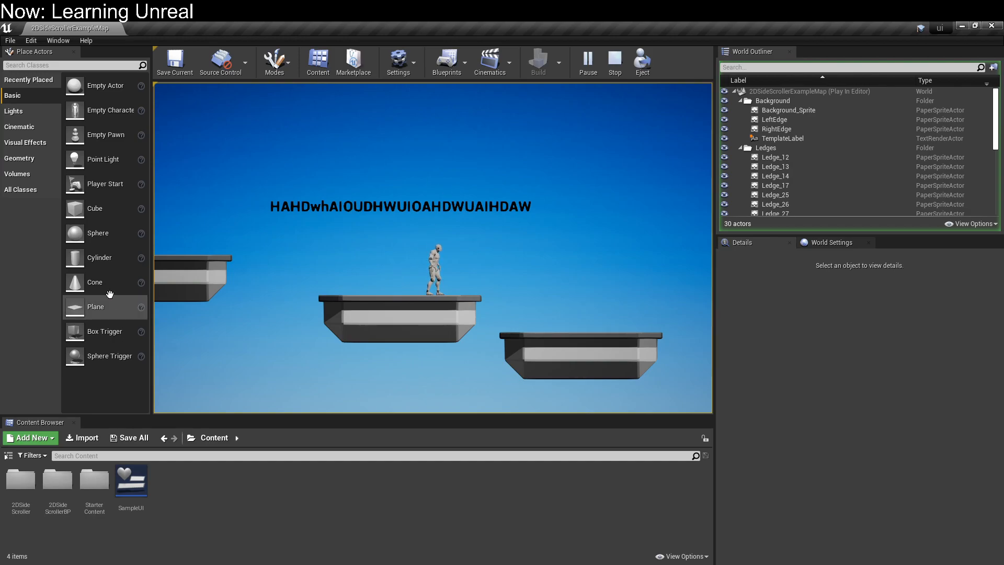
pyautogui.click(526, 259)
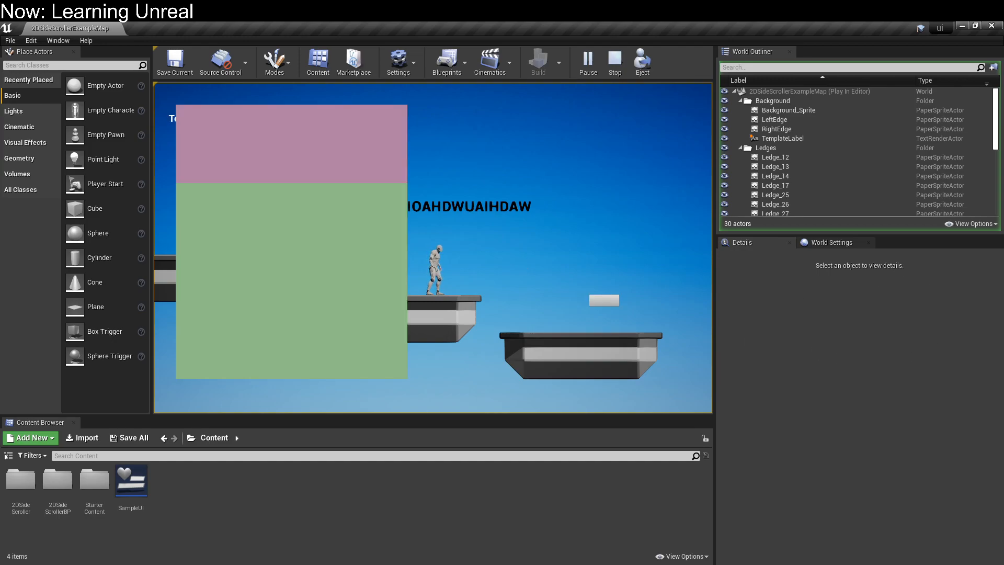
pyautogui.press('Tab')
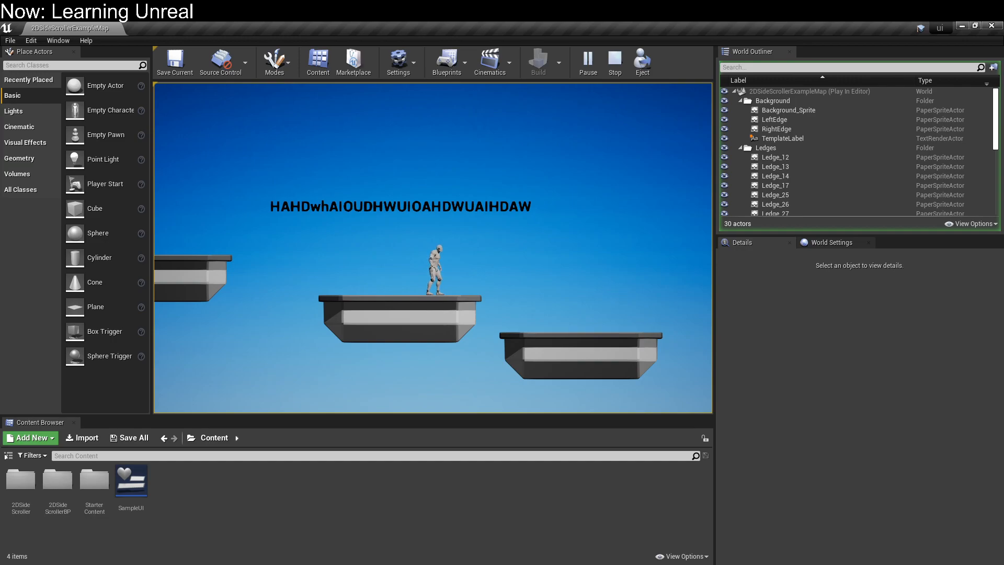
pyautogui.press('Tab')
pyautogui.press('Tab')
pyautogui.press('Tab')
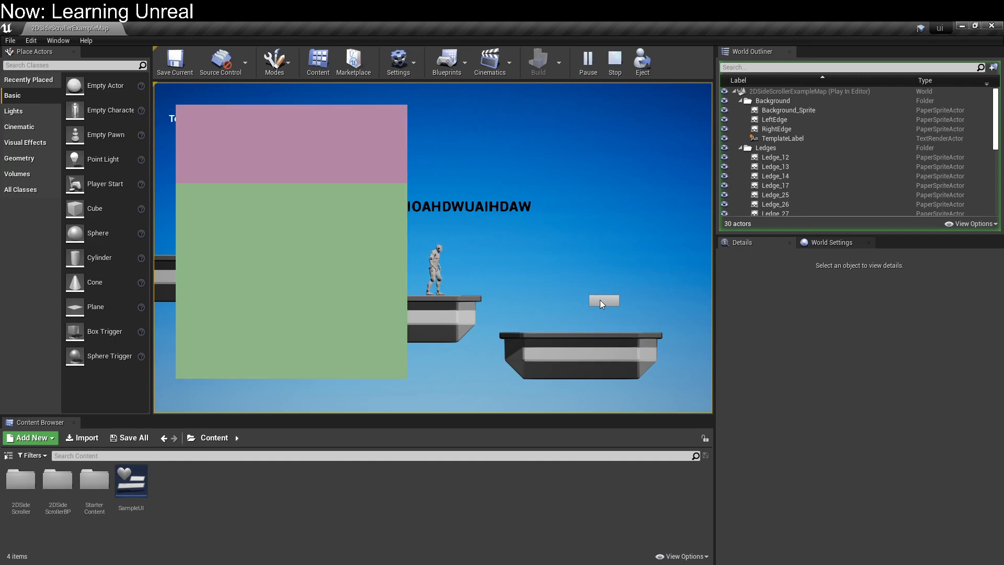
pyautogui.click(554, 291)
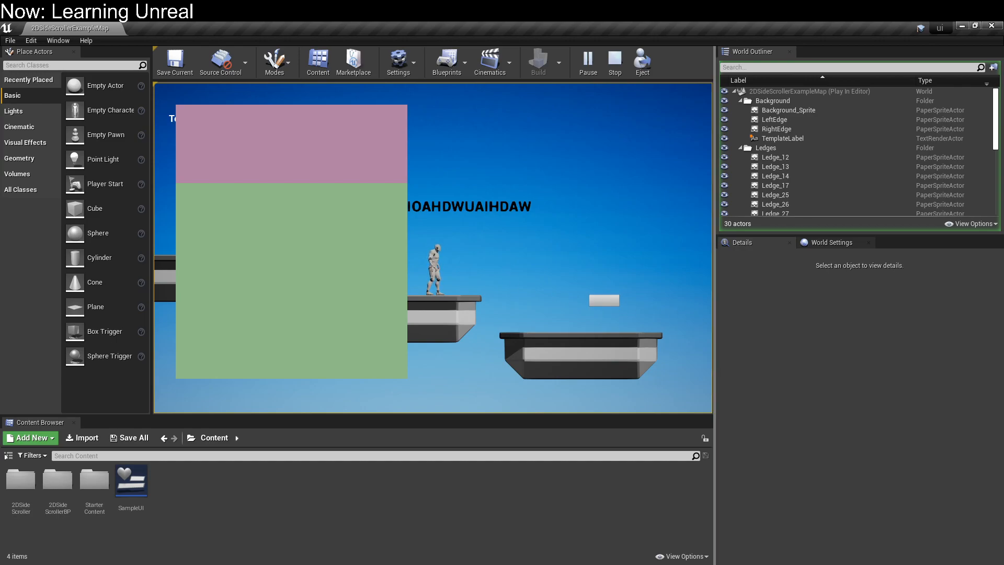
# Reopen the Input project settings, check the mouse lock choices, and set the mouse capture mode to Capture Permanently Including Initial Mouse Down
pyautogui.click(10, 41)
pyautogui.click(32, 41)
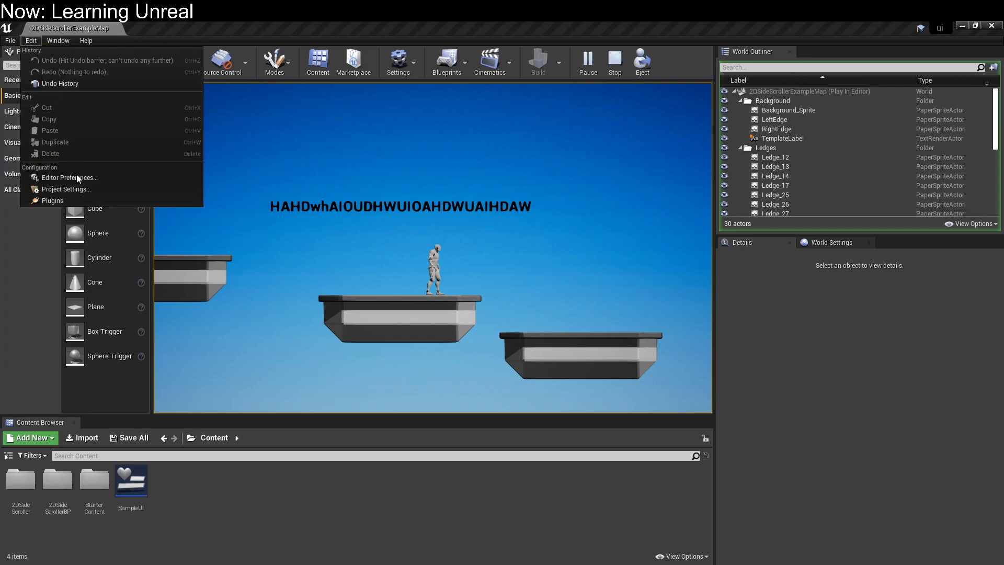
pyautogui.click(81, 192)
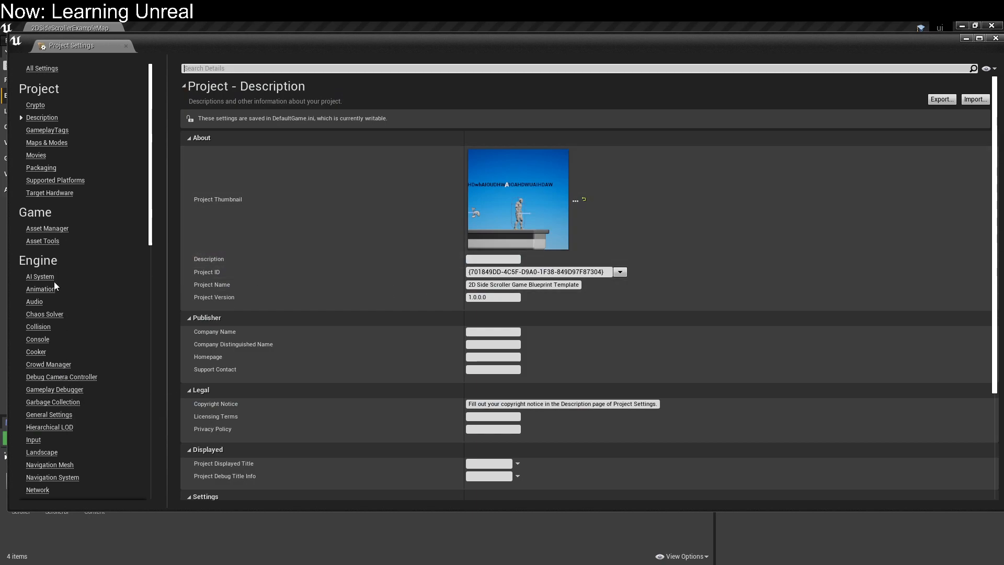
pyautogui.scroll(-2, 66, 413)
pyautogui.click(33, 390)
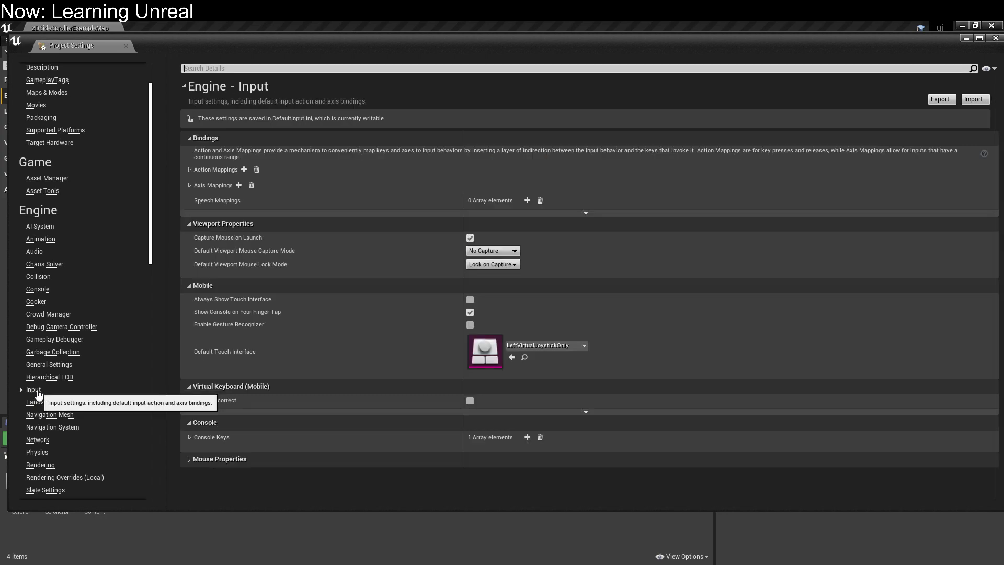
pyautogui.click(482, 265)
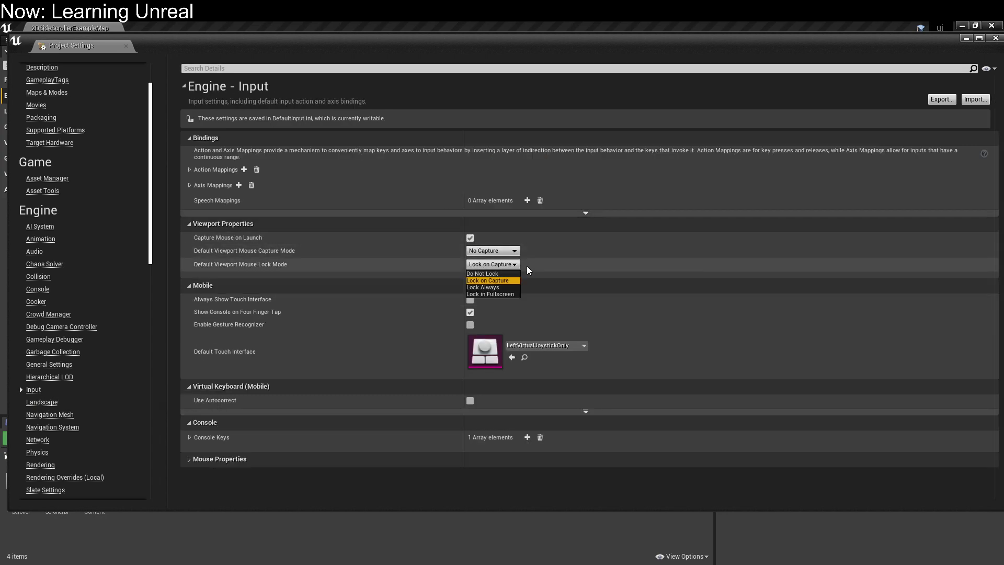
pyautogui.click(491, 264)
pyautogui.click(491, 250)
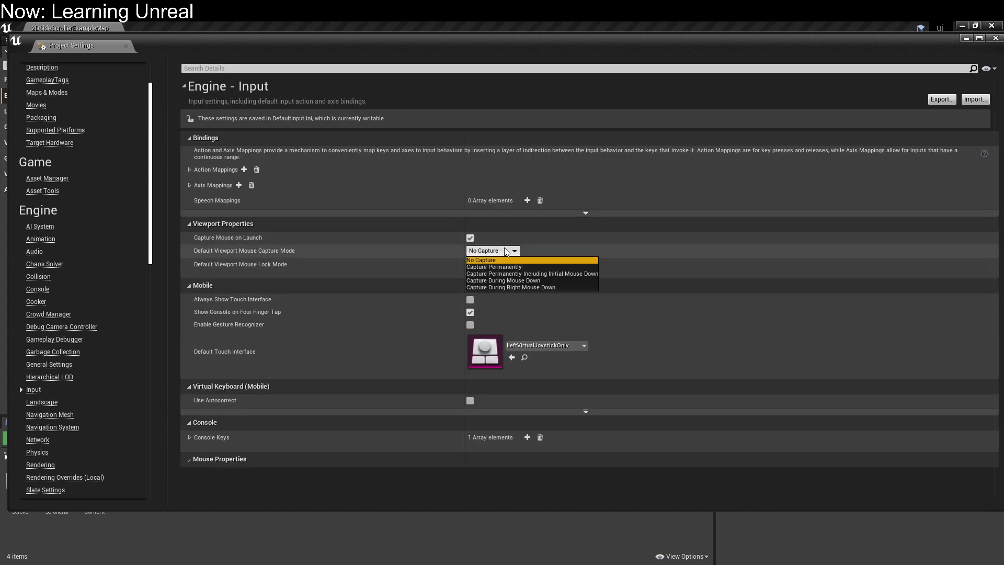
pyautogui.click(509, 274)
pyautogui.click(574, 283)
pyautogui.click(574, 282)
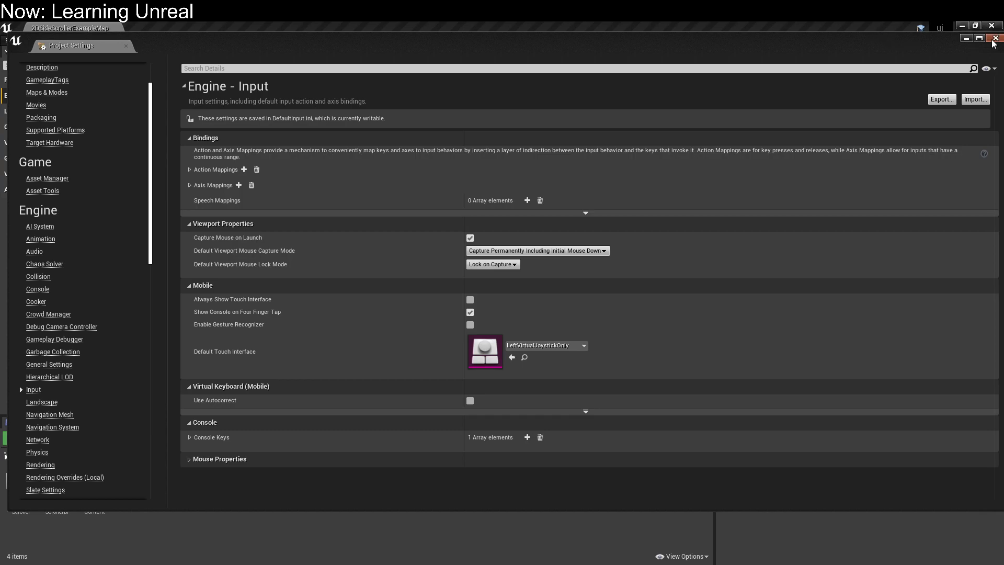
# Set the Default Viewport Mouse Capture Mode to No Capture, close the Project Settings and end the play session
pyautogui.click(510, 251)
pyautogui.click(506, 261)
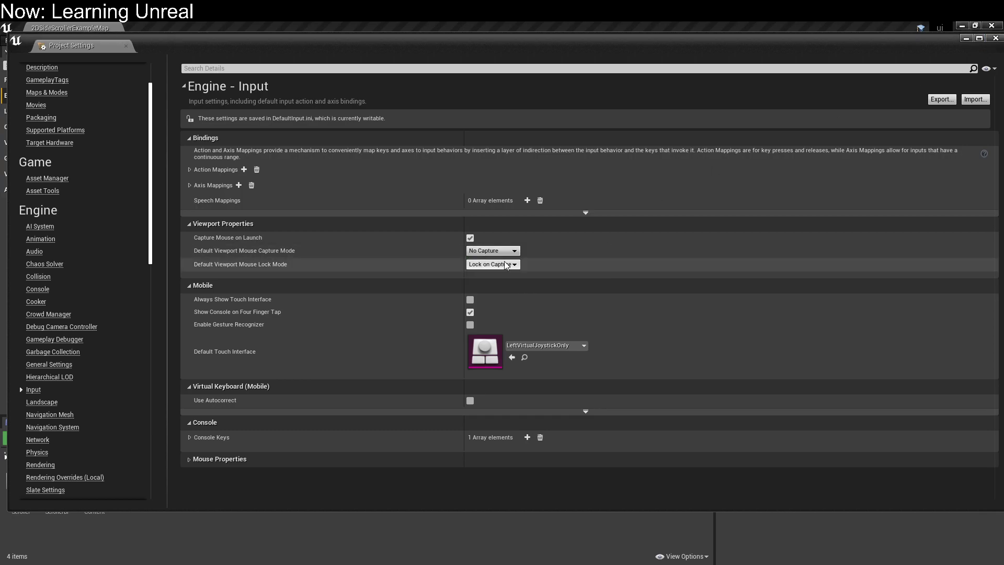
pyautogui.click(995, 38)
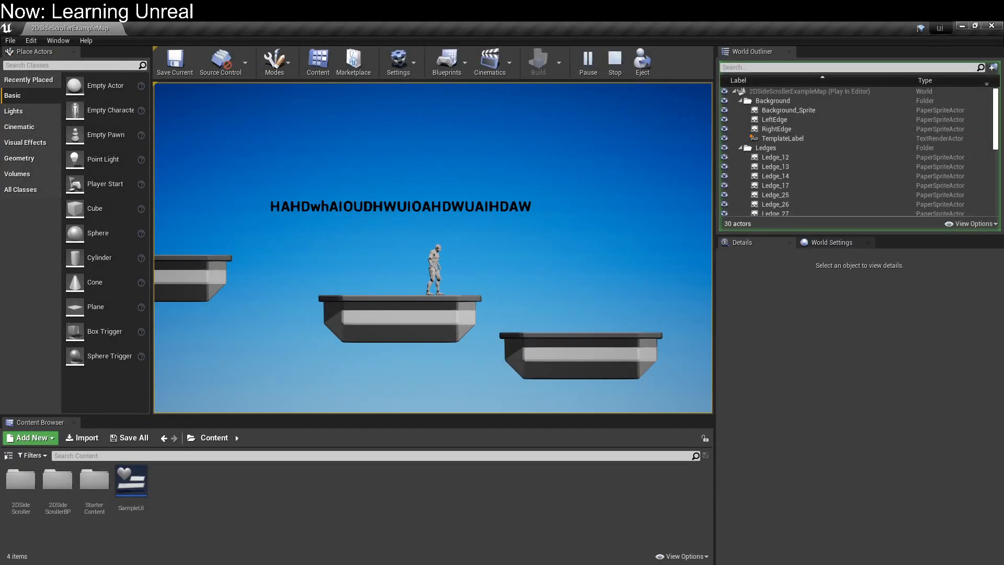
pyautogui.press('Escape')
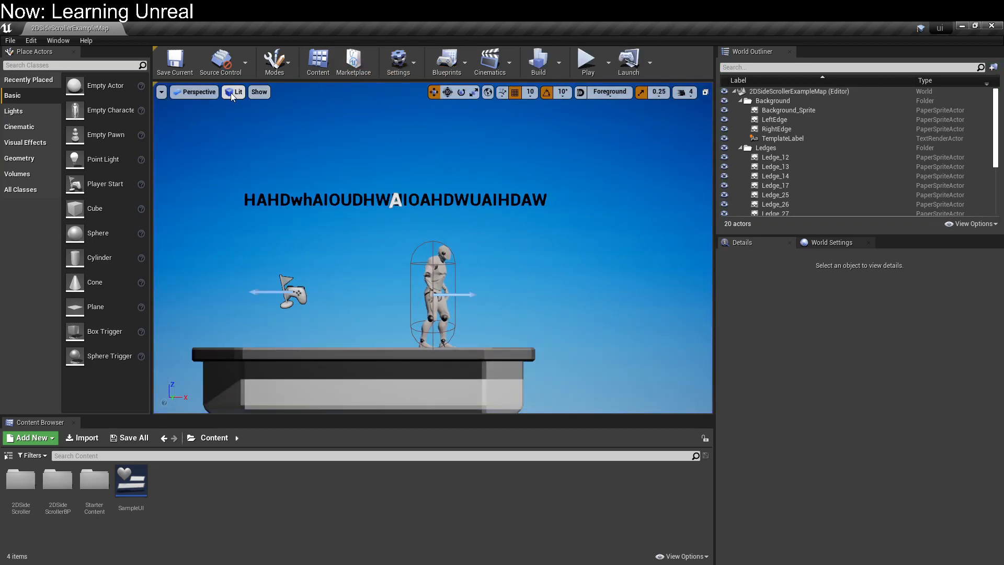
# Open the Level Blueprint and search the available graph actions for mouse cursor nodes
pyautogui.click(467, 63)
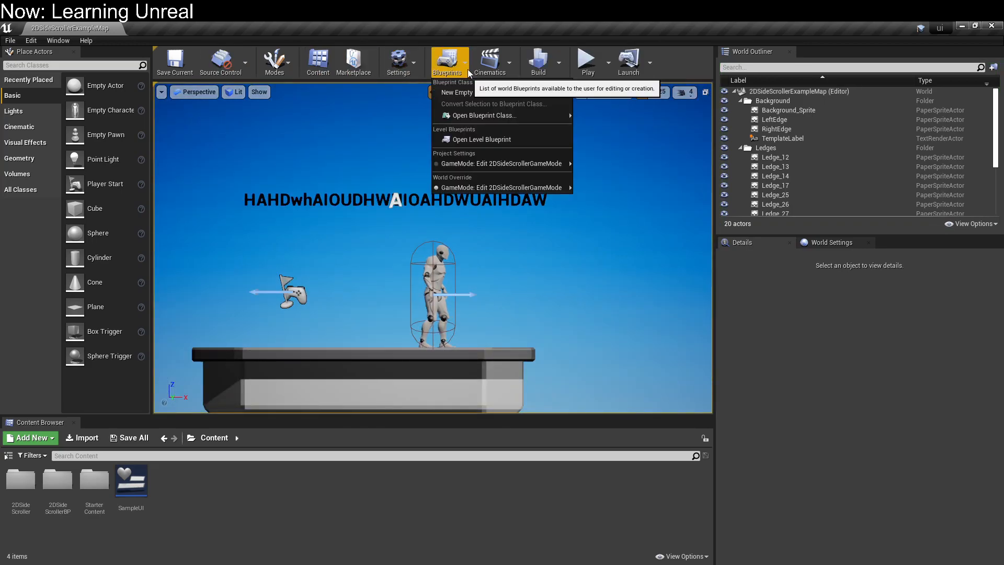
pyautogui.click(482, 140)
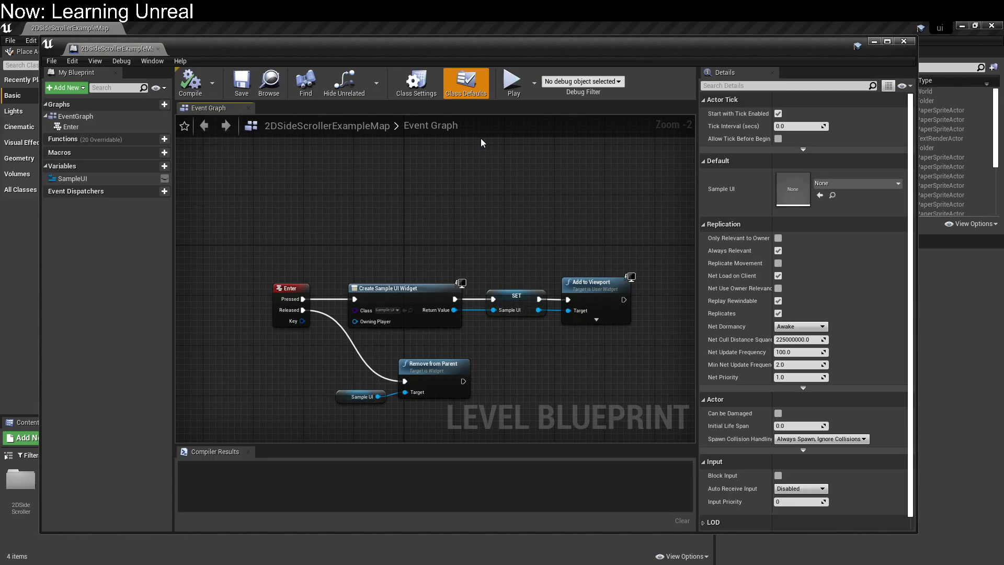
pyautogui.rightClick(433, 191)
pyautogui.write('mouse')
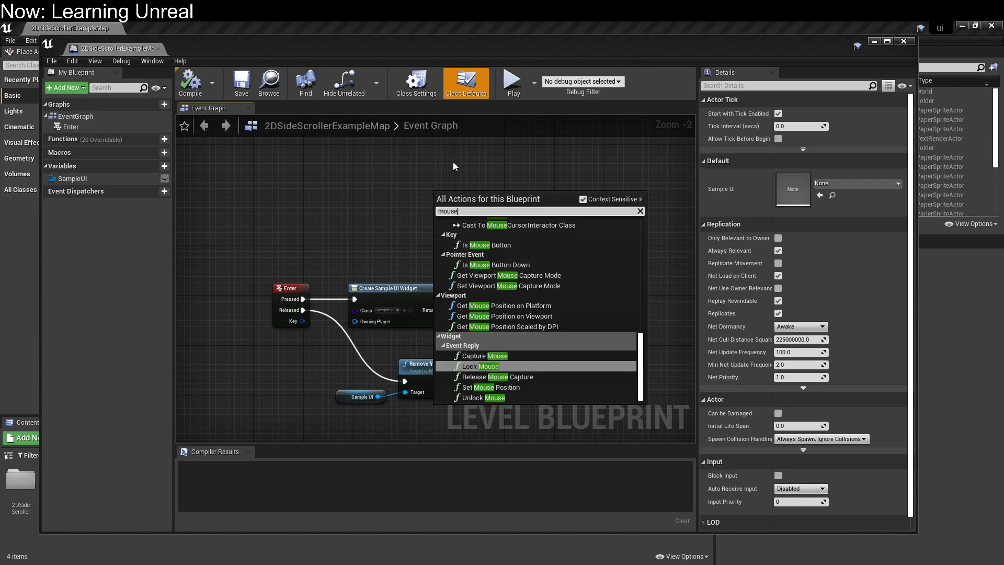
pyautogui.write(' curso')
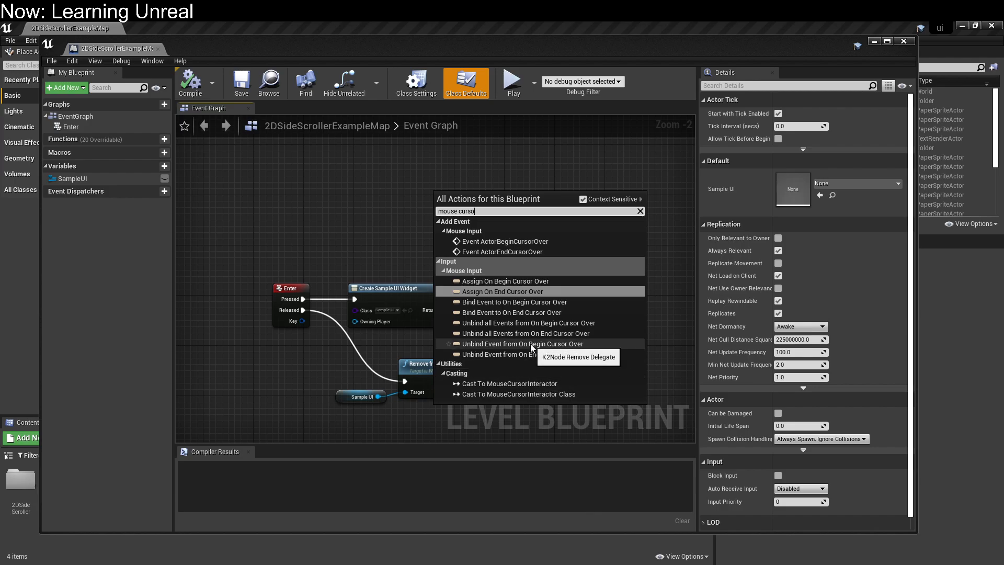
# Search the graph actions for a node that shows the cursor or mouse, and dismiss the action list
pyautogui.hotkey('ctrl', 'a')
pyautogui.press('BackSpace')
pyautogui.write('show ')
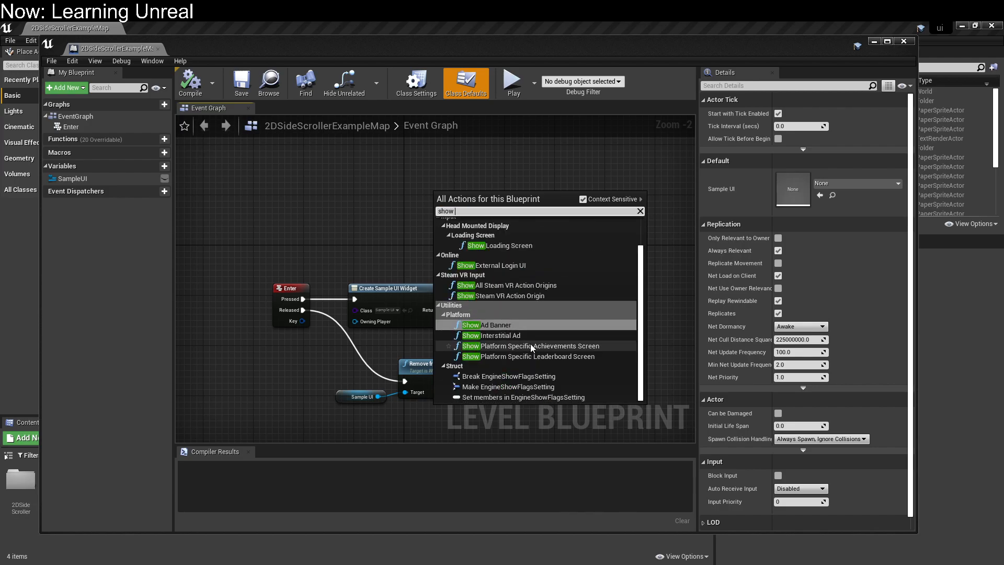
pyautogui.write('mou')
pyautogui.press('BackSpace')
pyautogui.press('BackSpace')
pyautogui.press('BackSpace')
pyautogui.press('BackSpace')
pyautogui.press('BackSpace')
pyautogui.press('BackSpace')
pyautogui.press('BackSpace')
pyautogui.press('BackSpace')
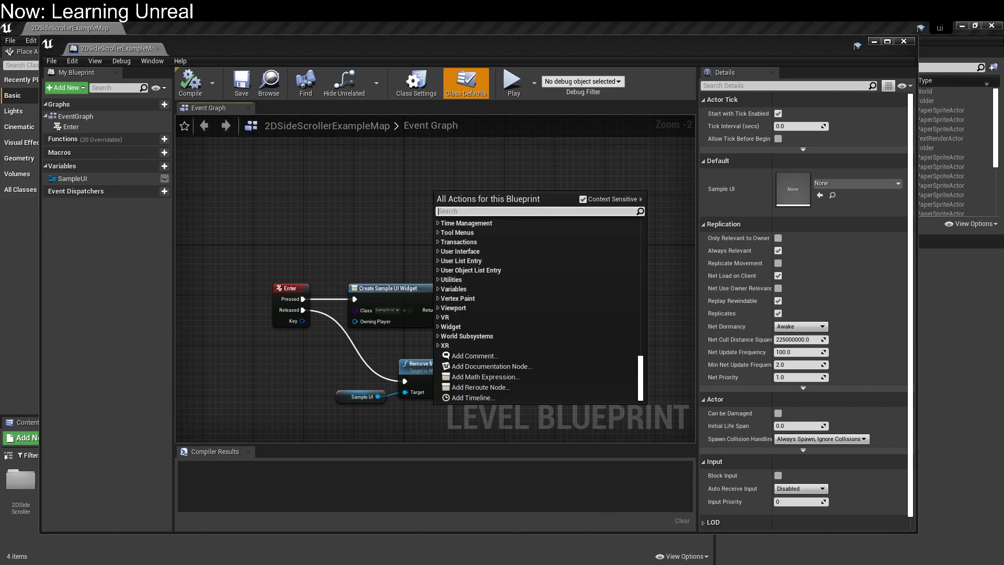
pyautogui.write('show cur')
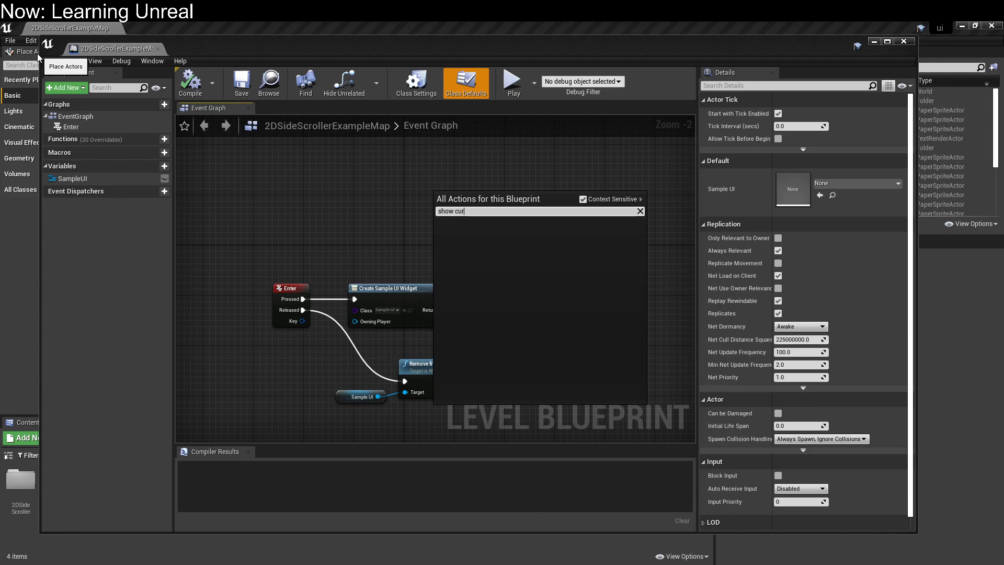
pyautogui.press('BackSpace')
pyautogui.press('BackSpace')
pyautogui.press('BackSpace')
pyautogui.write('mou')
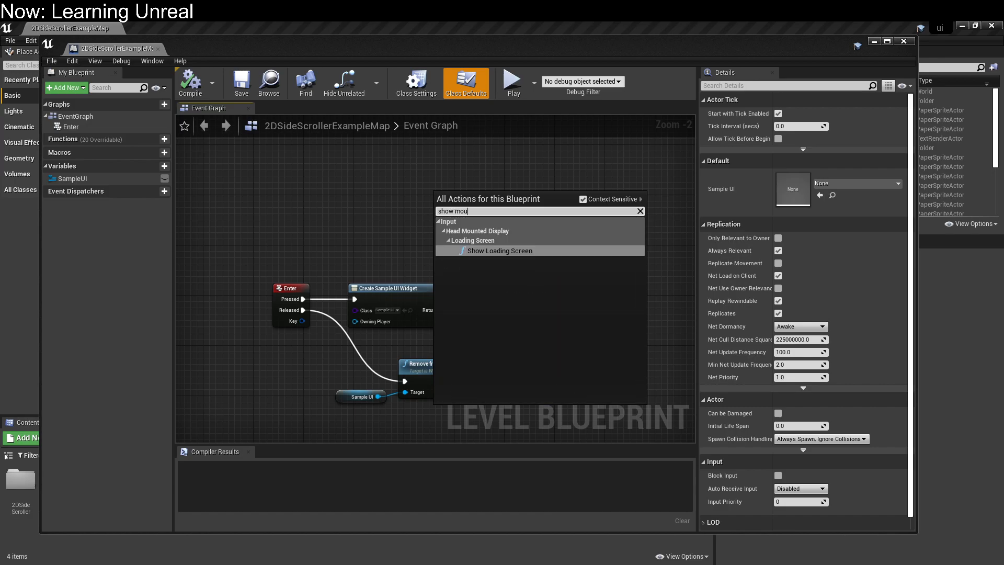
pyautogui.press('Escape')
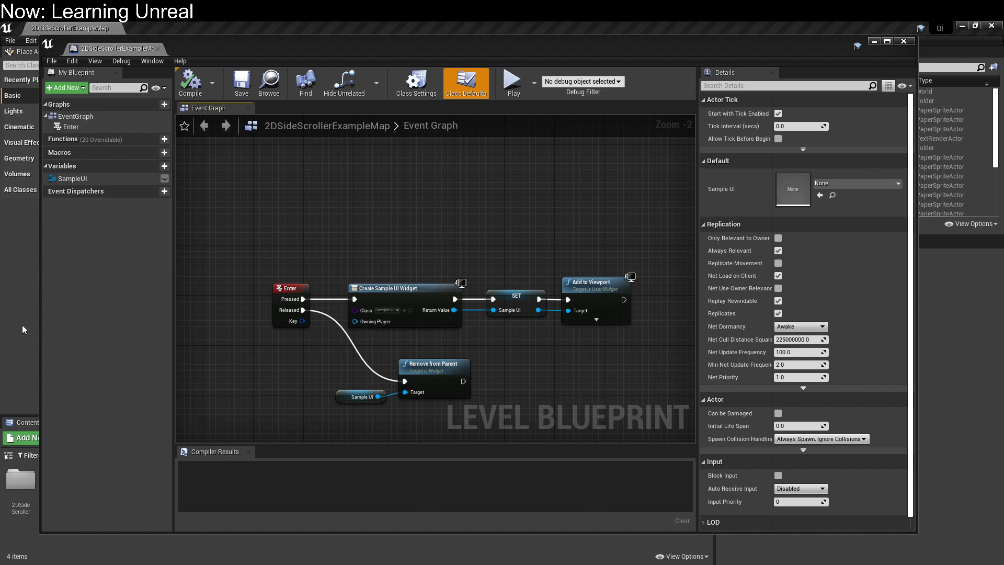
# Add an Unlock Mouse node above the Create Sample UI Widget node and look through the unlock actions again
pyautogui.rightClick(475, 241)
pyautogui.write('unlock')
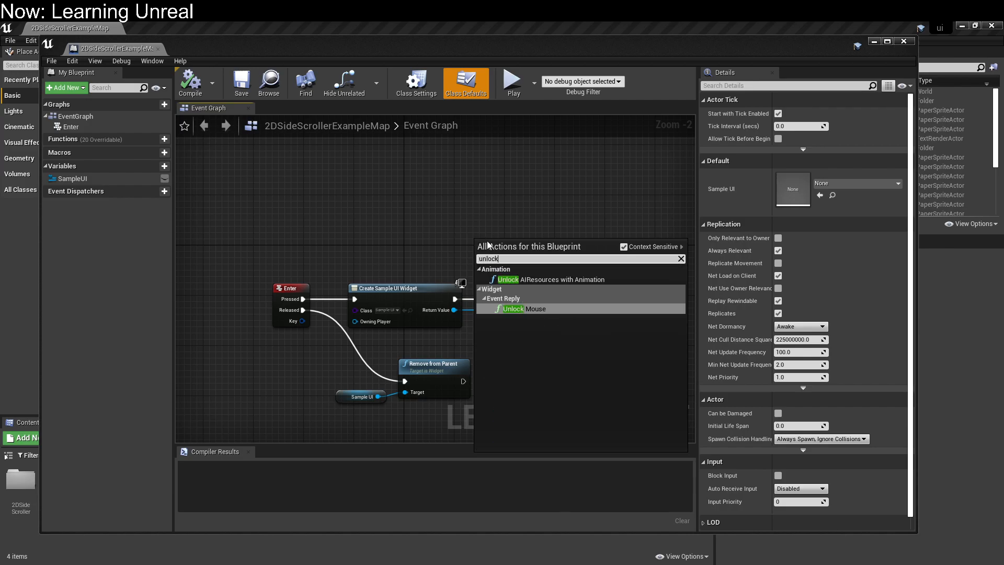
pyautogui.click(514, 310)
pyautogui.moveTo(519, 251); pyautogui.dragTo(453, 223)
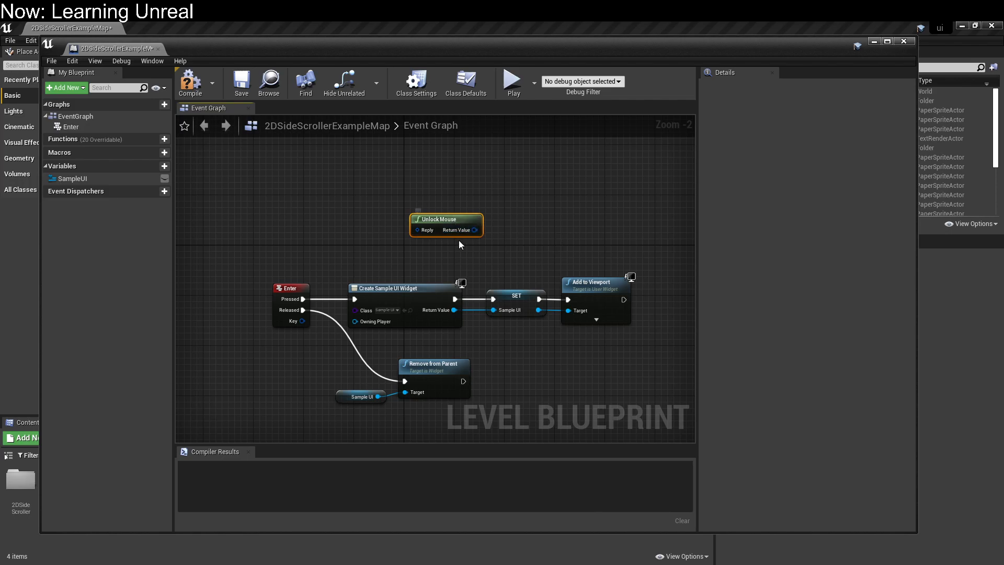
pyautogui.rightClick(458, 203)
pyautogui.write('unlock')
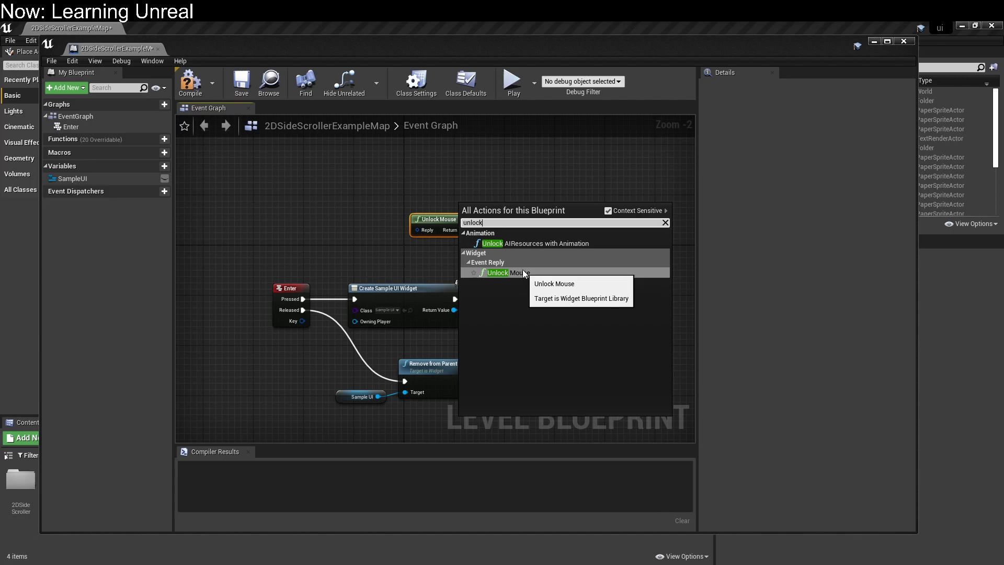
pyautogui.click(438, 215)
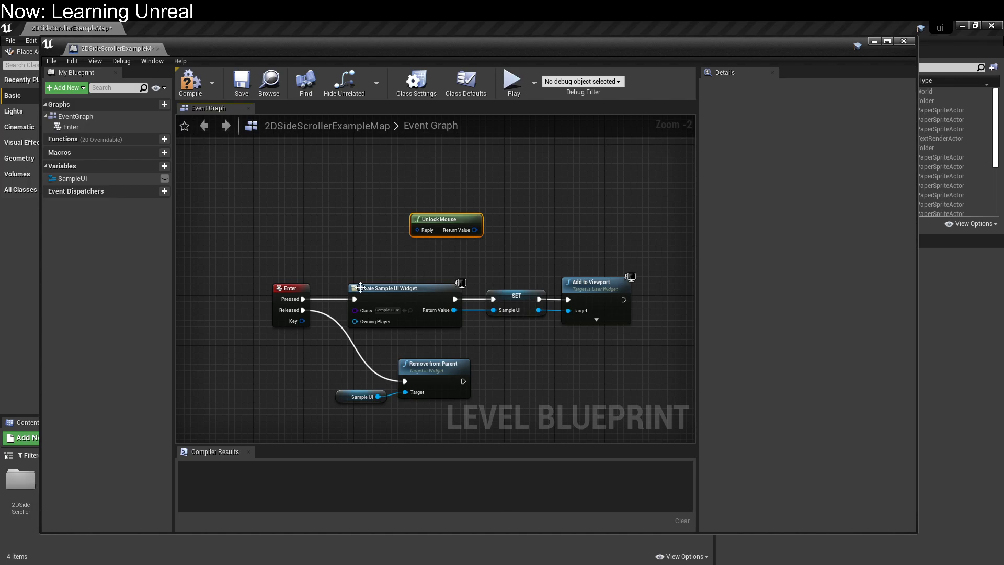
# Spread the event nodes apart before Add to Viewport and try to wire SET's Sample UI output into Unlock Mouse's Reply
pyautogui.moveTo(271, 254); pyautogui.dragTo(379, 302)
pyautogui.moveTo(458, 223); pyautogui.dragTo(495, 324)
pyautogui.moveTo(412, 309); pyautogui.dragTo(454, 331)
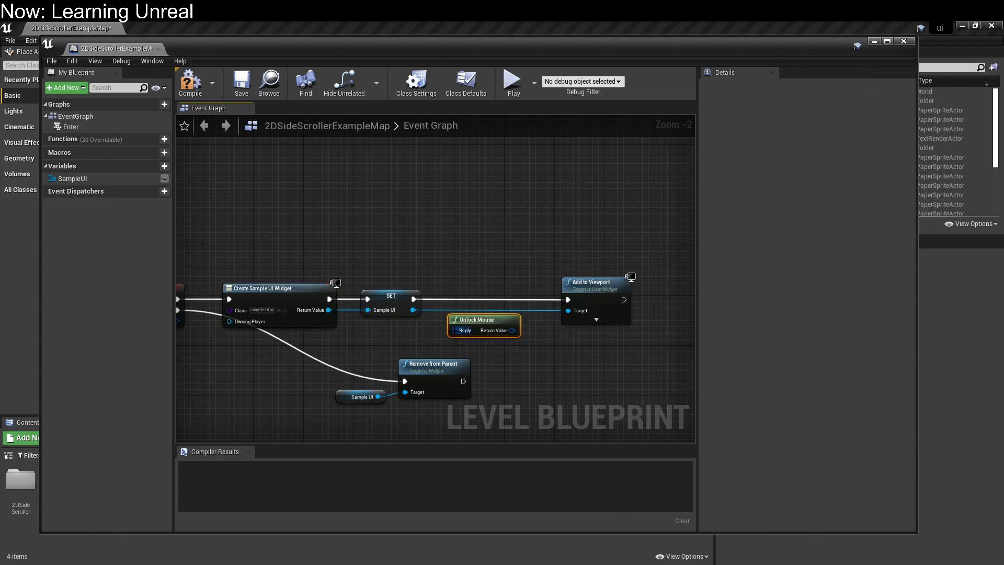
pyautogui.click(429, 250)
pyautogui.moveTo(413, 309); pyautogui.dragTo(454, 331)
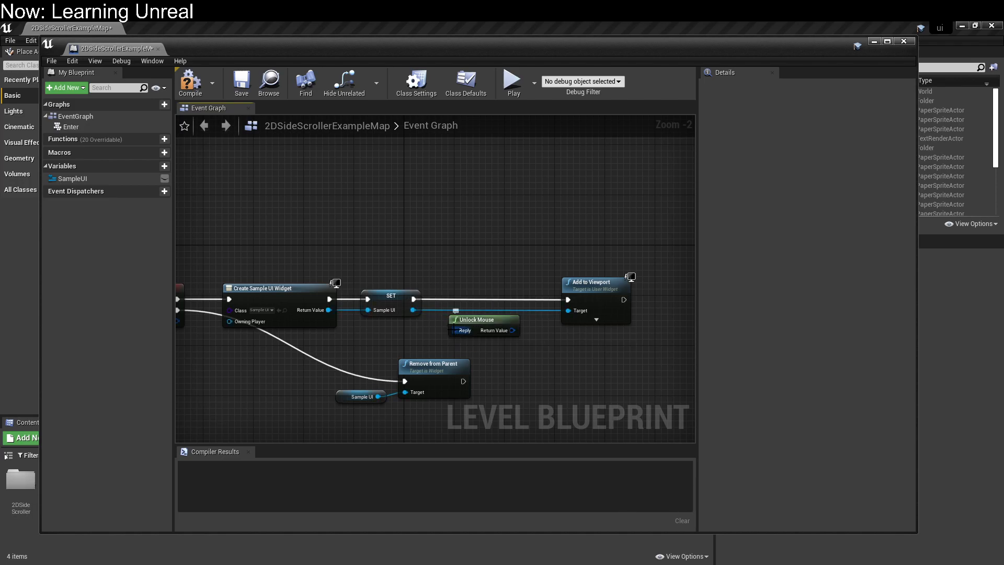
# Delete the Unlock Mouse node from the event graph and close the Level Blueprint
pyautogui.click(497, 329)
pyautogui.press('Delete')
pyautogui.scroll(-3, 324, 303)
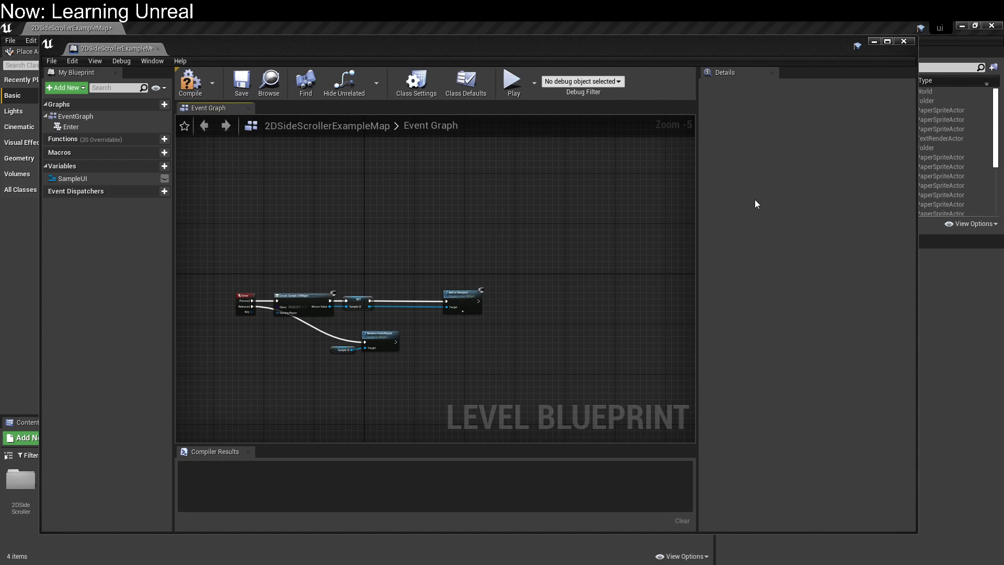
pyautogui.click(909, 41)
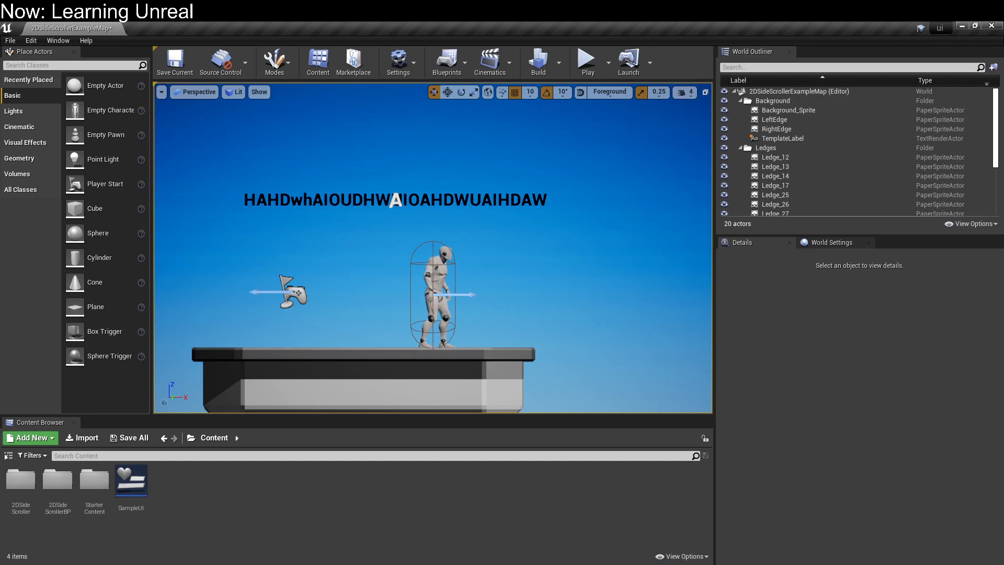
pyautogui.click(117, 564)
pyautogui.click(117, 564)
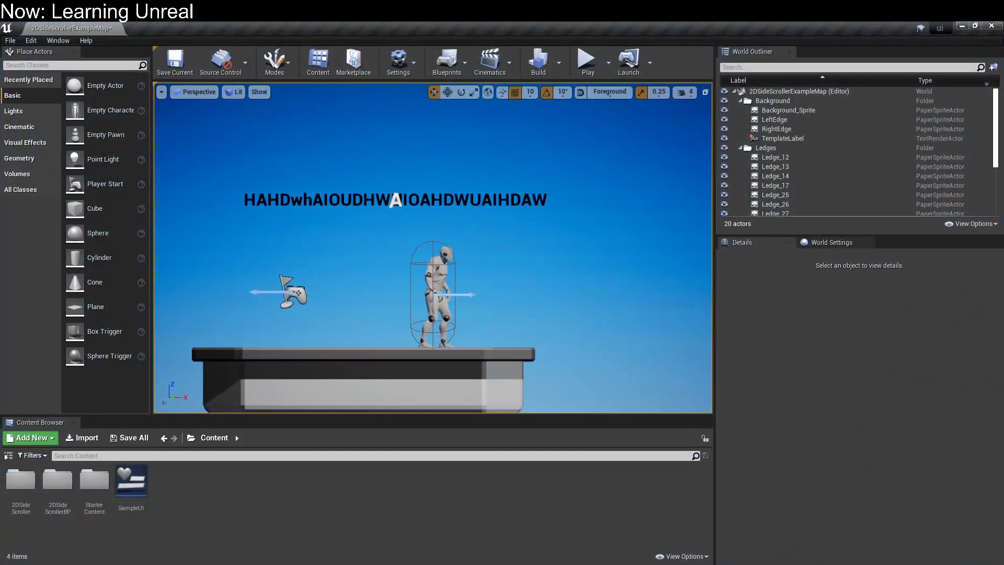